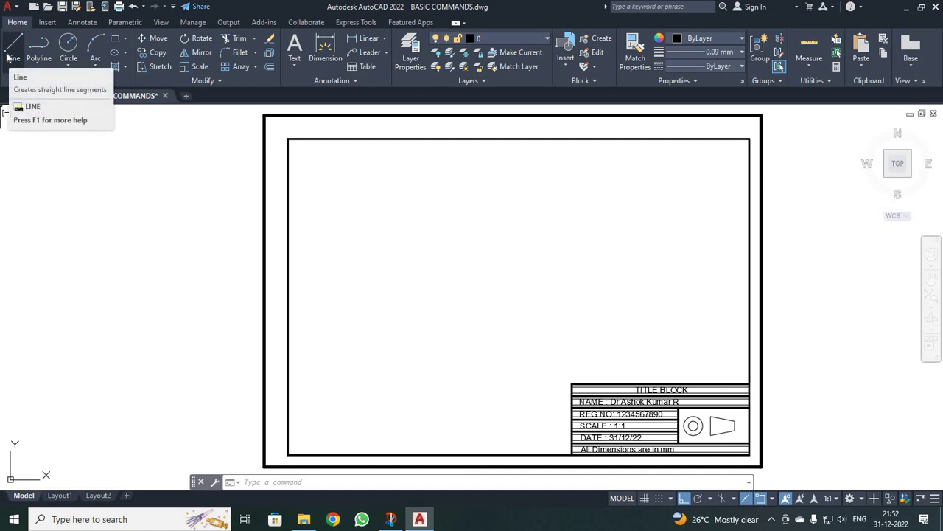
Draw a 50 mm square from four separate line segments in the upper-left area of the drawing frame
{"action": "left_click", "coordinate": [13, 53]}
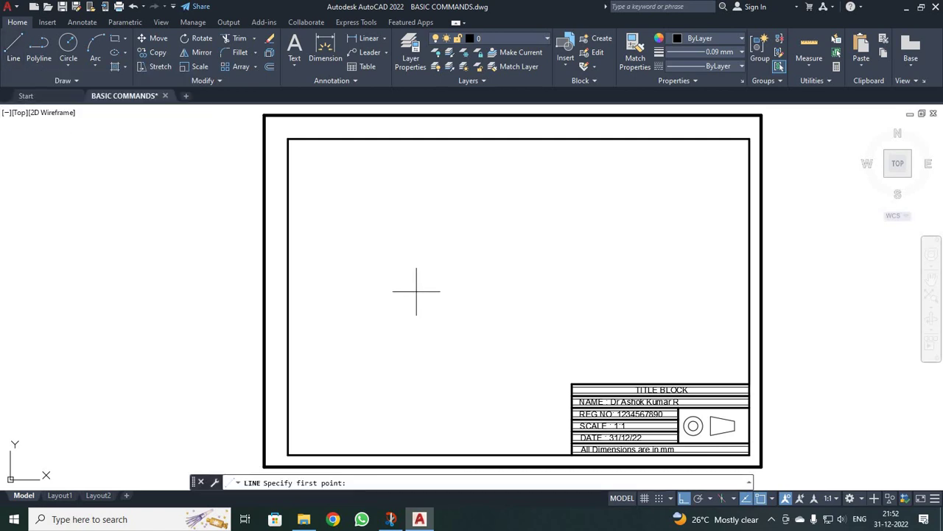
{"action": "left_click", "coordinate": [351, 278]}
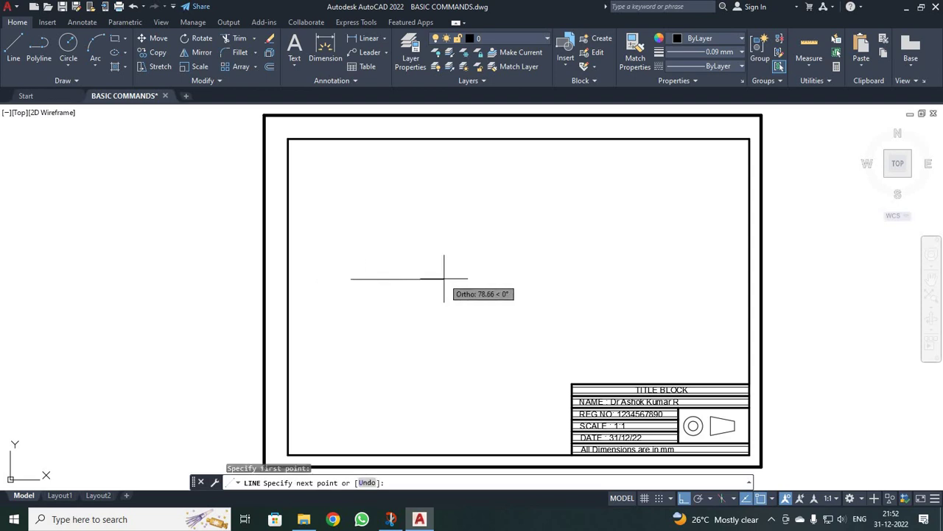
{"action": "type", "text": "50"}
{"action": "key", "text": "Return"}
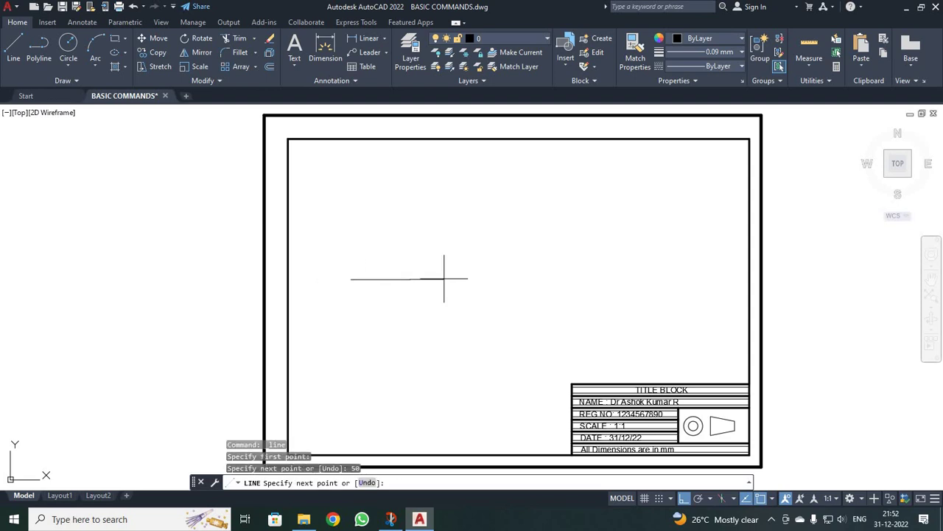
{"action": "type", "text": "50"}
{"action": "key", "text": "Return"}
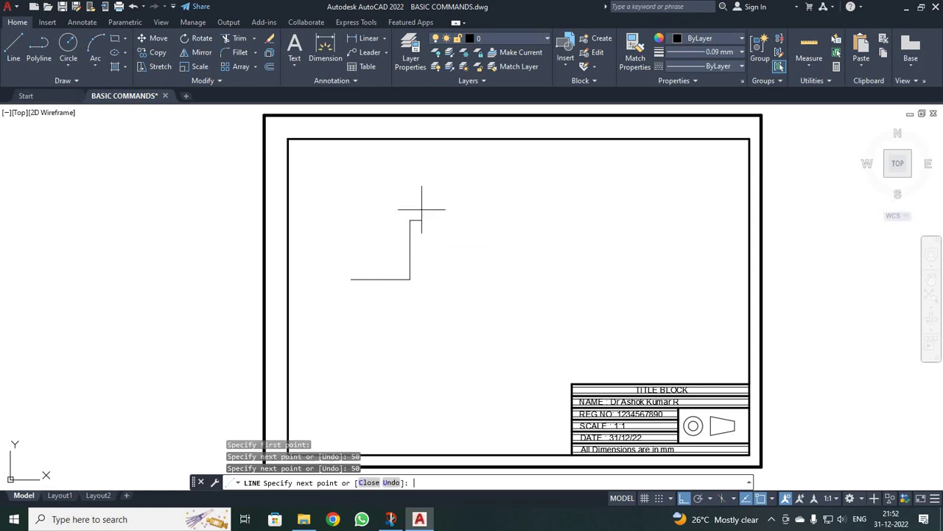
{"action": "type", "text": "50"}
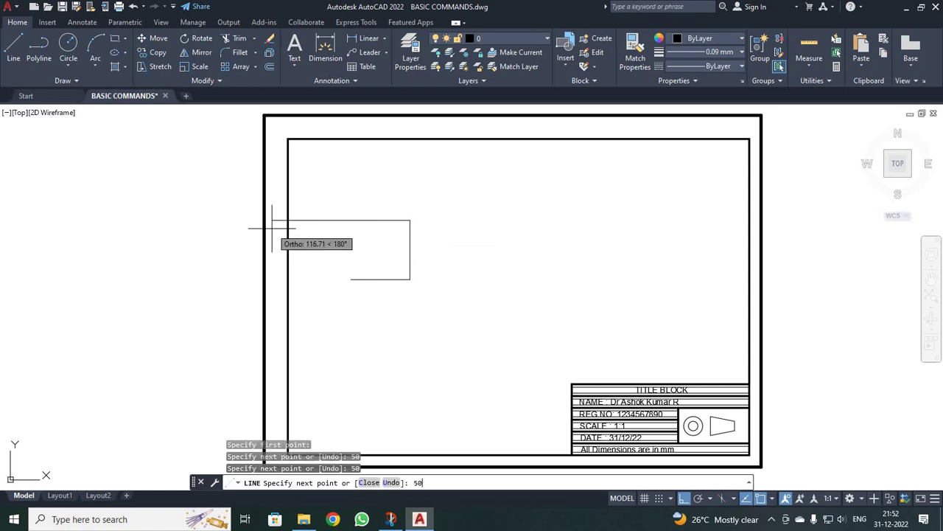
{"action": "key", "text": "Return"}
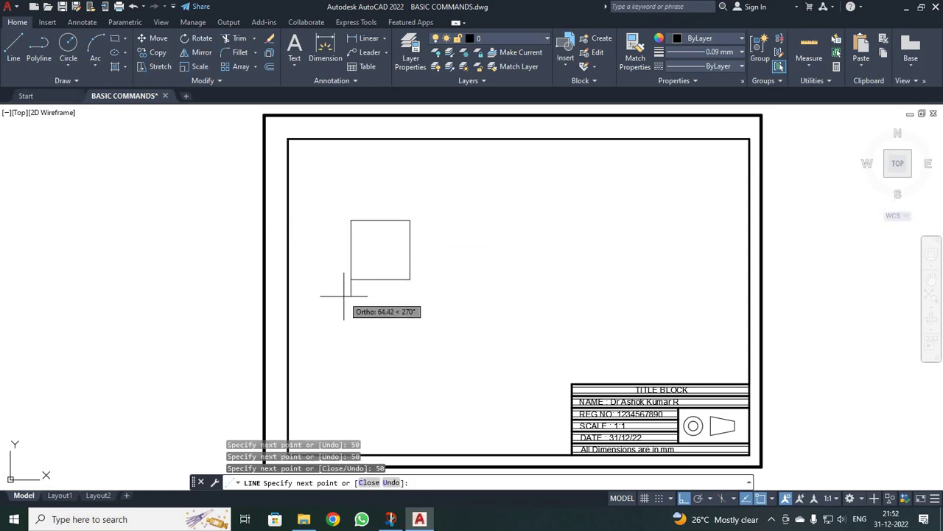
{"action": "type", "text": "50"}
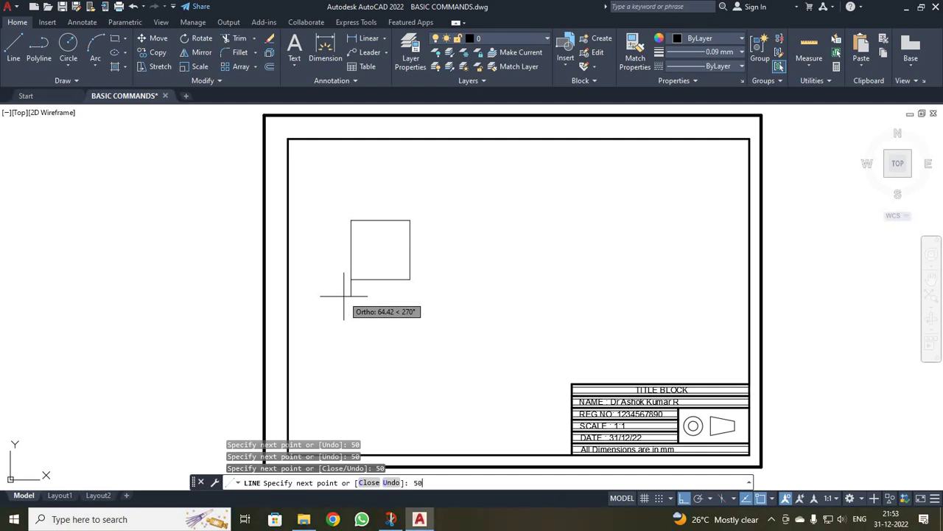
{"action": "key", "text": "Return"}
{"action": "key", "text": "Escape"}
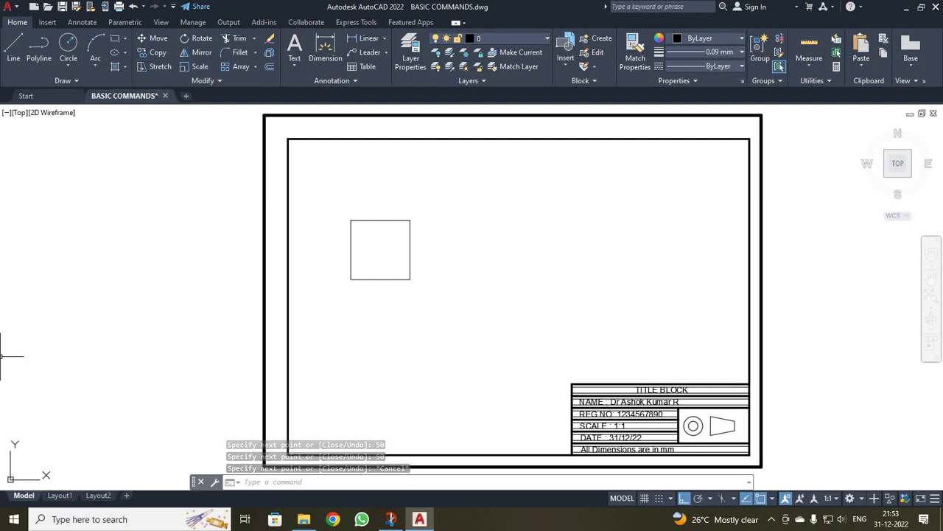
Draw a second 50 mm square as one polyline, to the right of the line-drawn square
{"action": "left_click", "coordinate": [40, 52]}
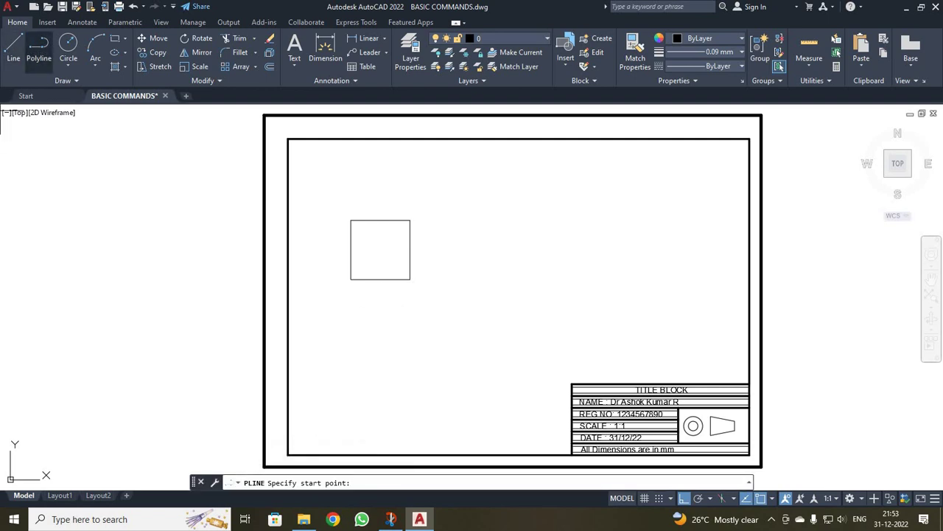
{"action": "left_click", "coordinate": [485, 279]}
{"action": "type", "text": "50"}
{"action": "key", "text": "Return"}
{"action": "type", "text": "50"}
{"action": "key", "text": "Return"}
{"action": "type", "text": "50"}
{"action": "key", "text": "Return"}
{"action": "type", "text": "50"}
{"action": "key", "text": "Escape"}
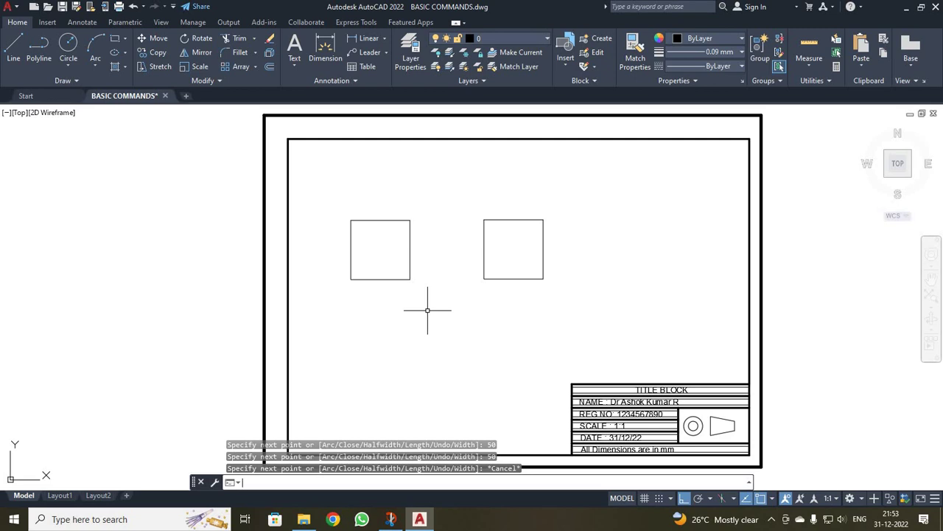
Select each side of the line-drawn square and then the polyline square to compare how the two are selected
{"action": "left_click", "coordinate": [389, 278]}
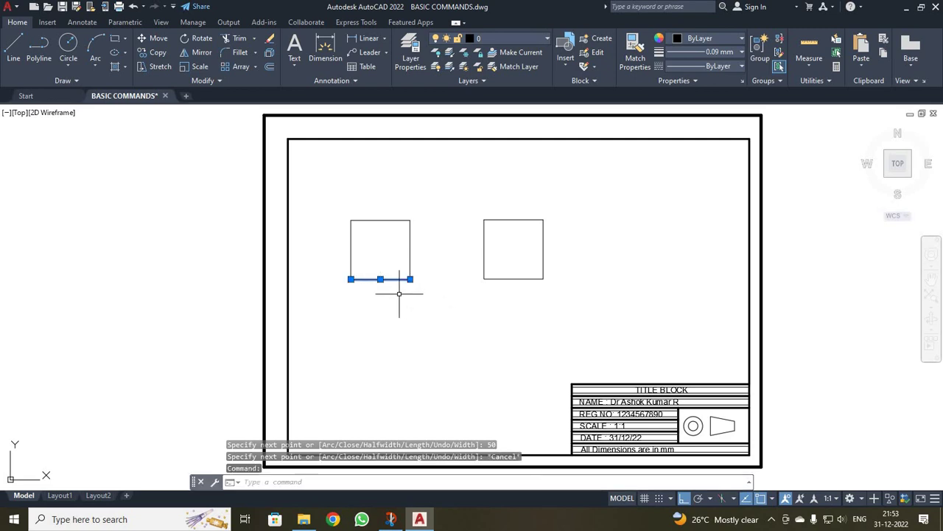
{"action": "left_click", "coordinate": [410, 243]}
{"action": "left_click", "coordinate": [395, 216]}
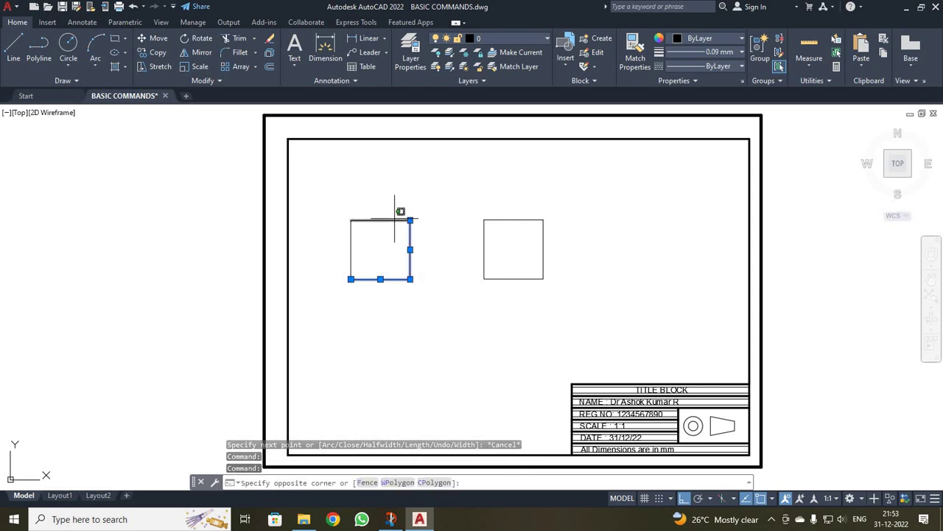
{"action": "left_click", "coordinate": [395, 219]}
{"action": "left_click", "coordinate": [351, 247]}
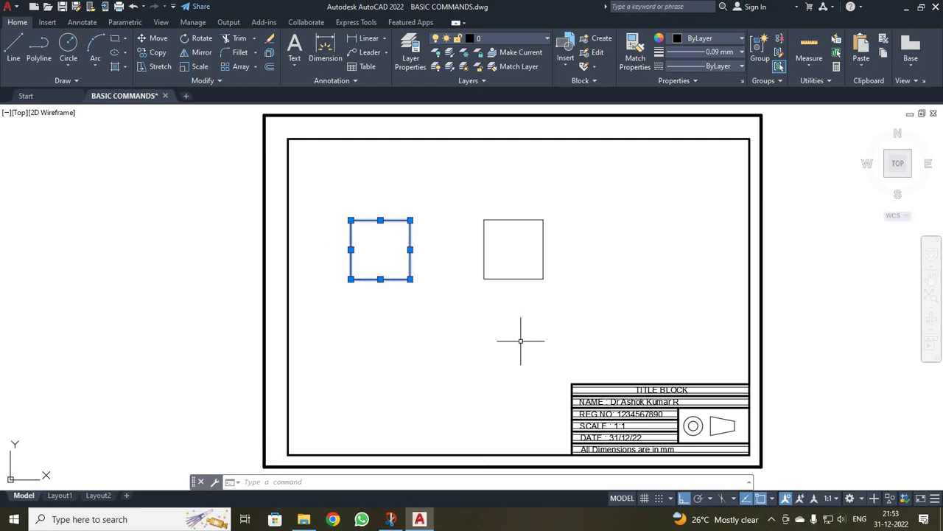
{"action": "left_click", "coordinate": [530, 278]}
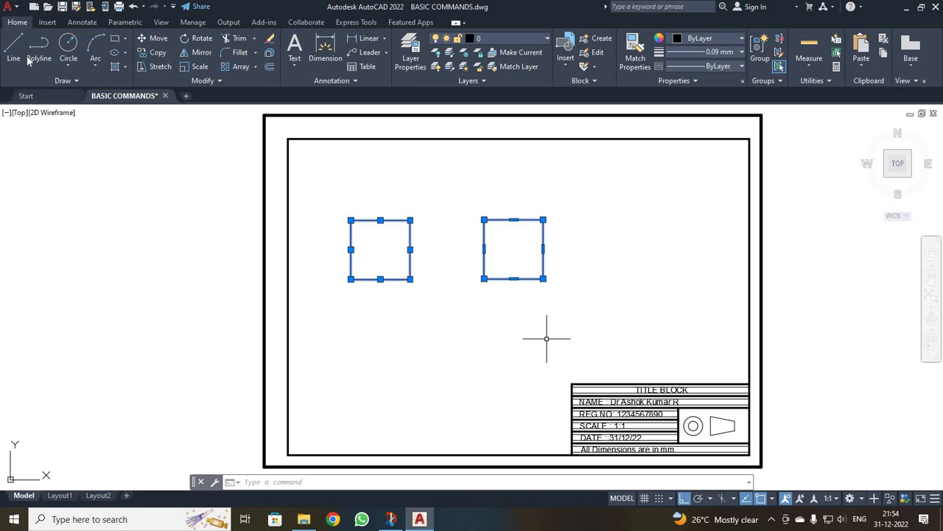
Draw a Center, Radius circle of radius 25 mm at the centre of the polyline square
{"action": "left_click", "coordinate": [68, 65]}
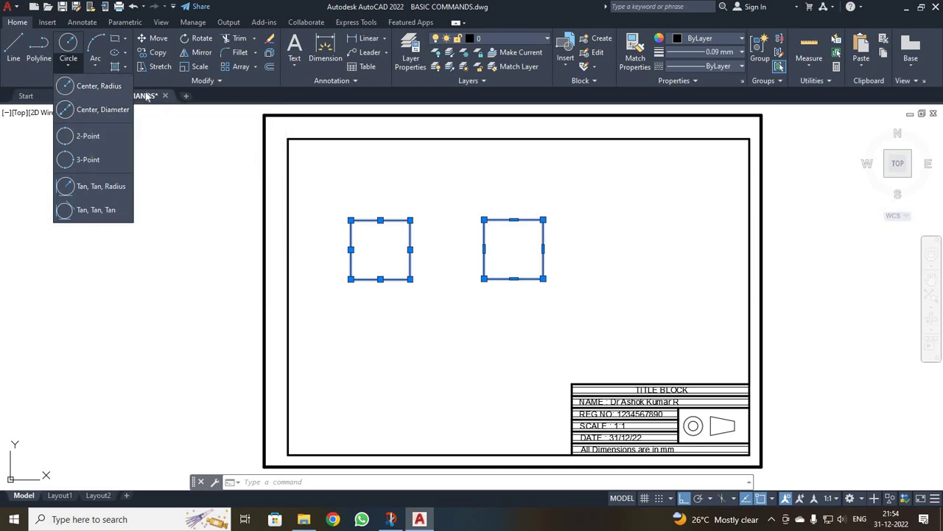
{"action": "left_click", "coordinate": [83, 90]}
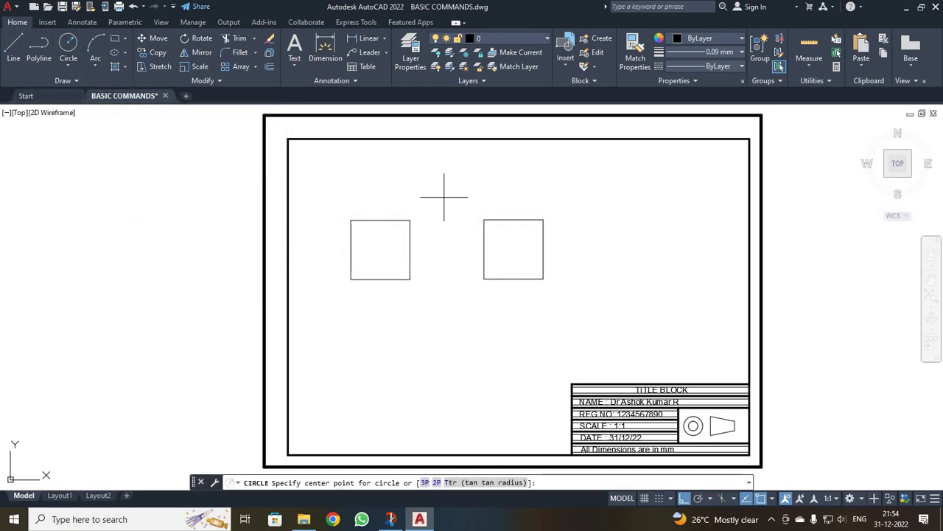
{"action": "left_click", "coordinate": [513, 249]}
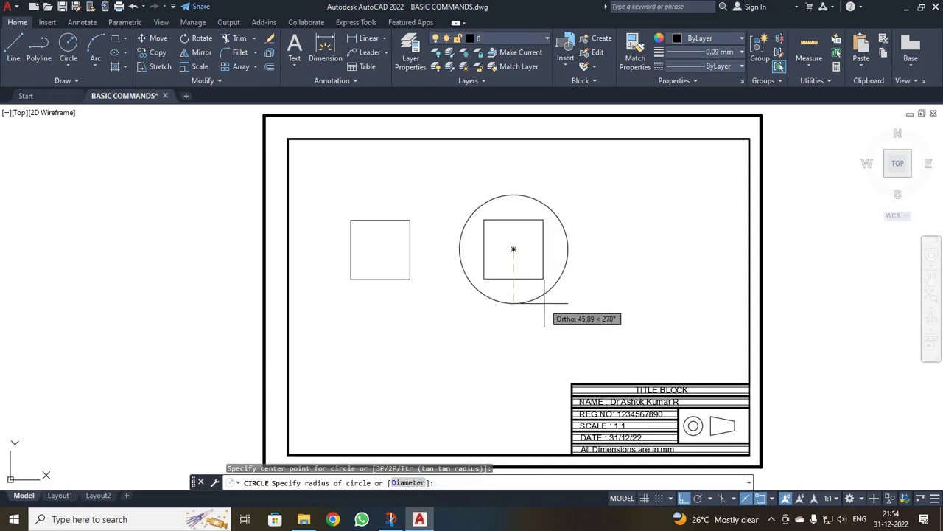
{"action": "type", "text": "25"}
{"action": "key", "text": "Return"}
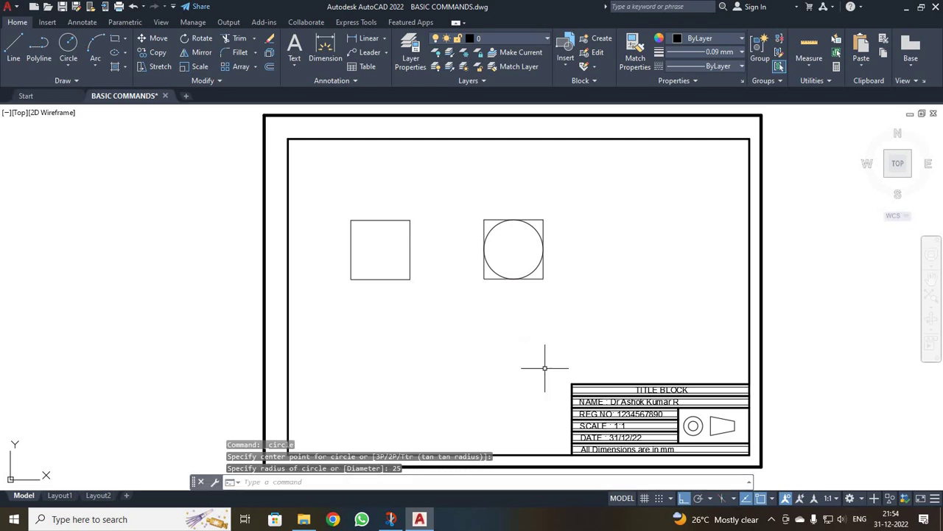
Draw a concentric Center, Diameter circle of diameter 100 mm around the polyline square
{"action": "left_click", "coordinate": [61, 64]}
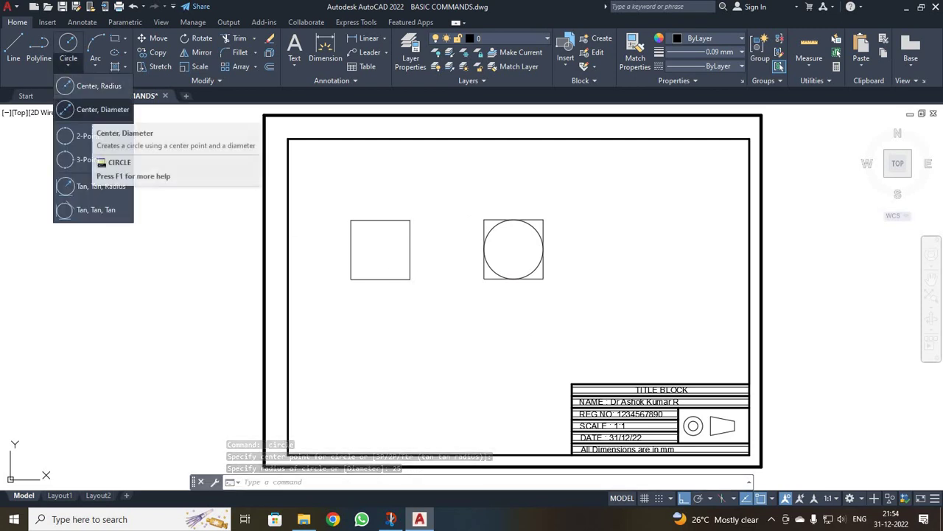
{"action": "left_click", "coordinate": [96, 109]}
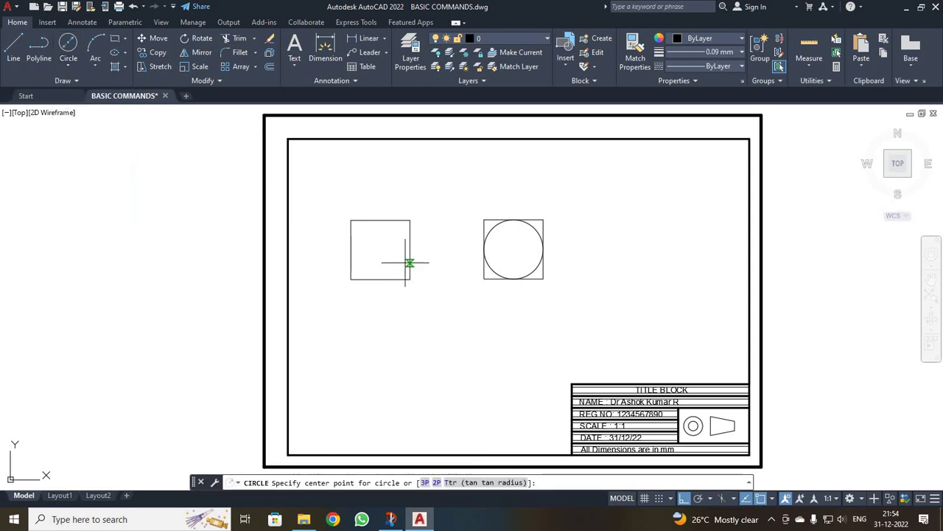
{"action": "left_click", "coordinate": [514, 249]}
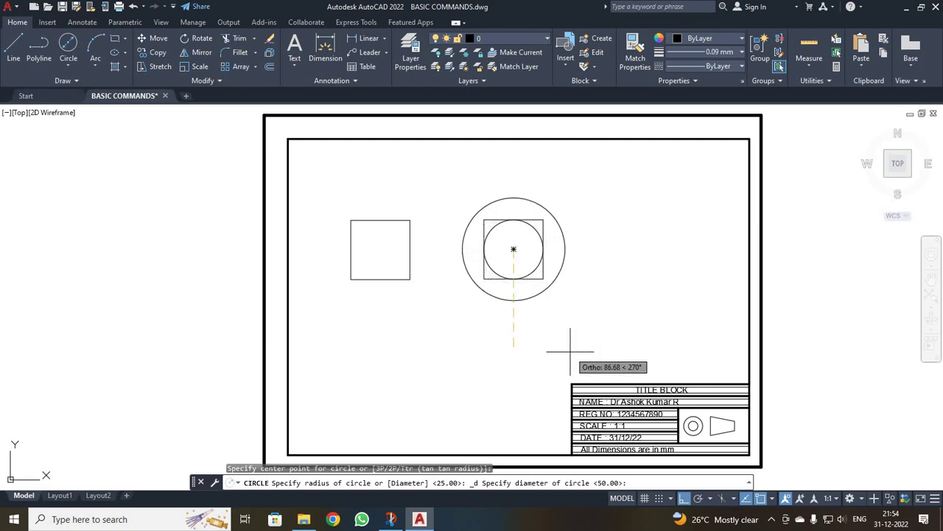
{"action": "type", "text": "100"}
{"action": "key", "text": "Return"}
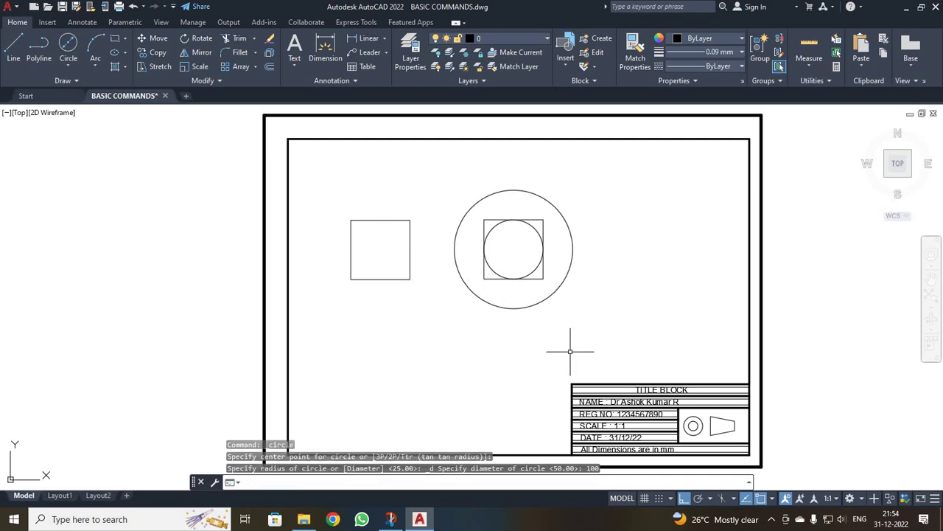
Draw a 2-Point circle below the line-drawn square by picking the two ends of its roughly horizontal diameter
{"action": "left_click", "coordinate": [71, 67]}
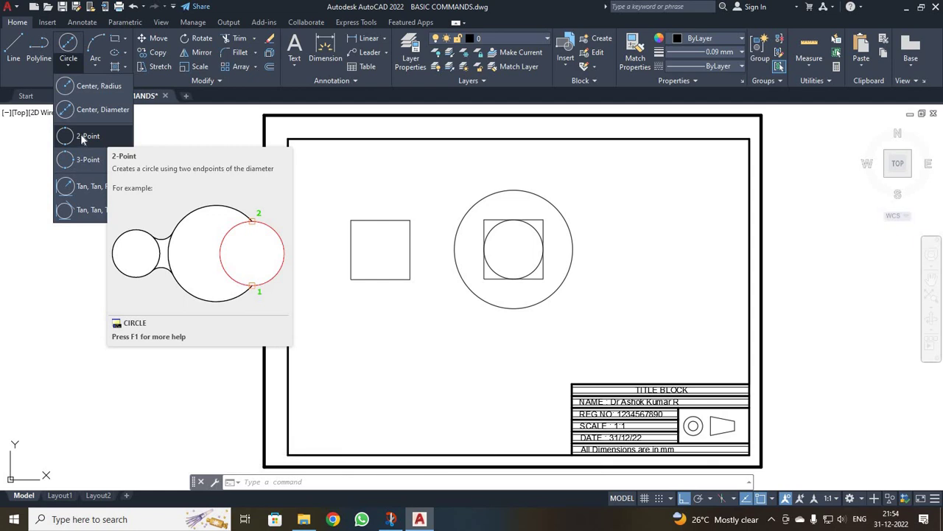
{"action": "left_click", "coordinate": [82, 137]}
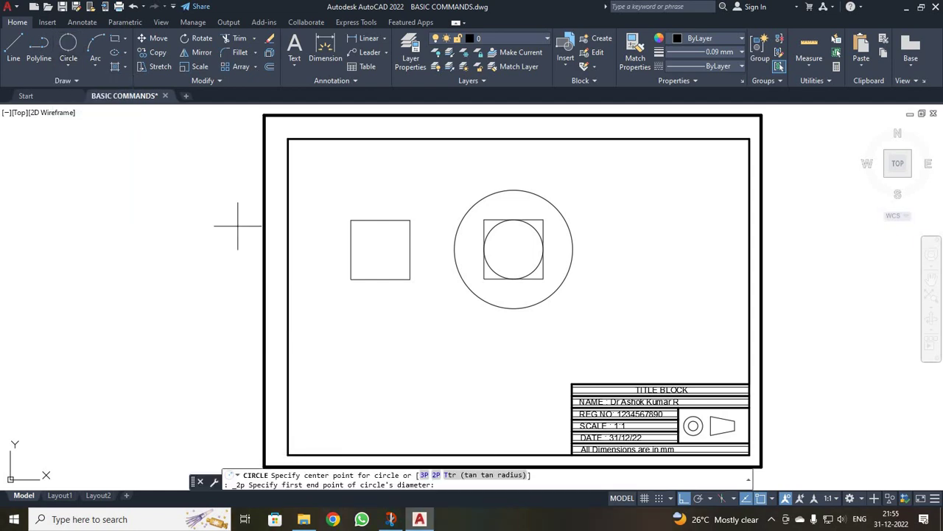
{"action": "left_click", "coordinate": [349, 379]}
{"action": "left_click", "coordinate": [435, 386]}
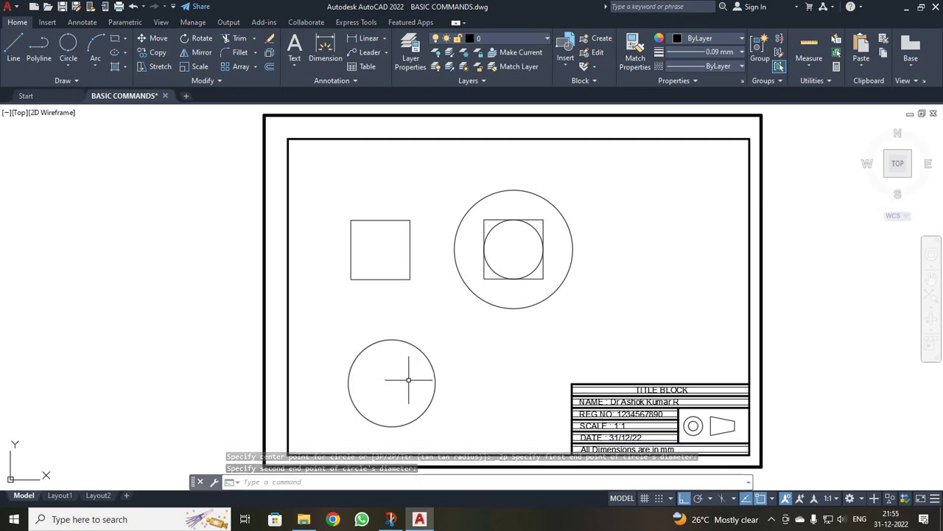
Draw a 3-Point circle of about 34 mm radius to the right of the 100 mm circle
{"action": "left_click", "coordinate": [68, 66]}
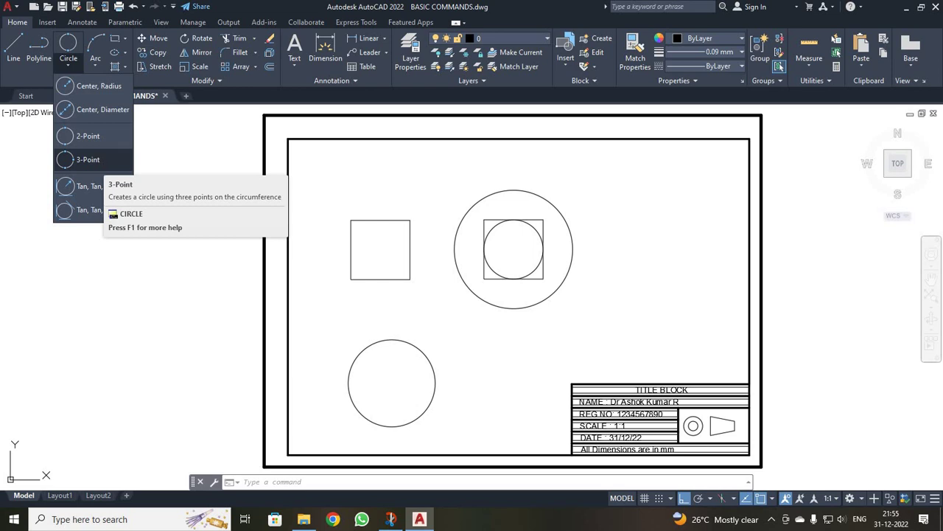
{"action": "left_click", "coordinate": [92, 160]}
{"action": "left_click", "coordinate": [617, 256]}
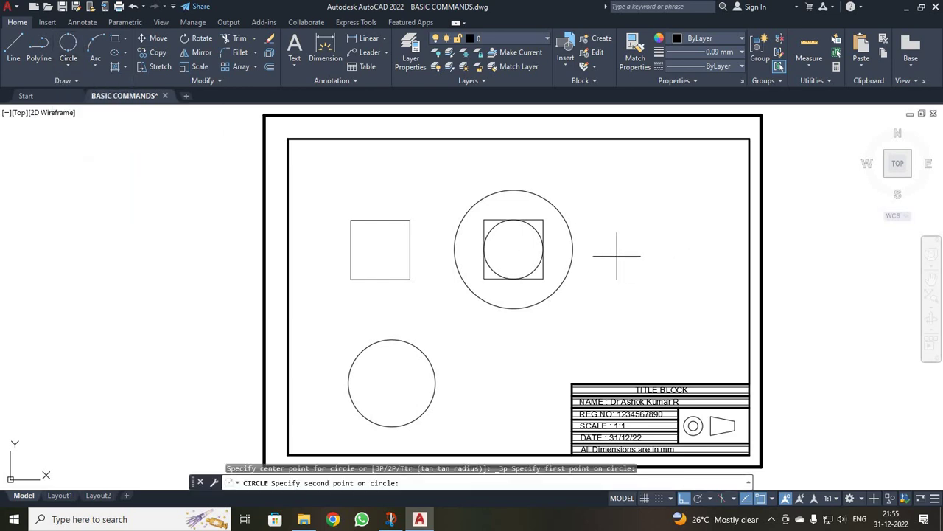
{"action": "left_click", "coordinate": [697, 257]}
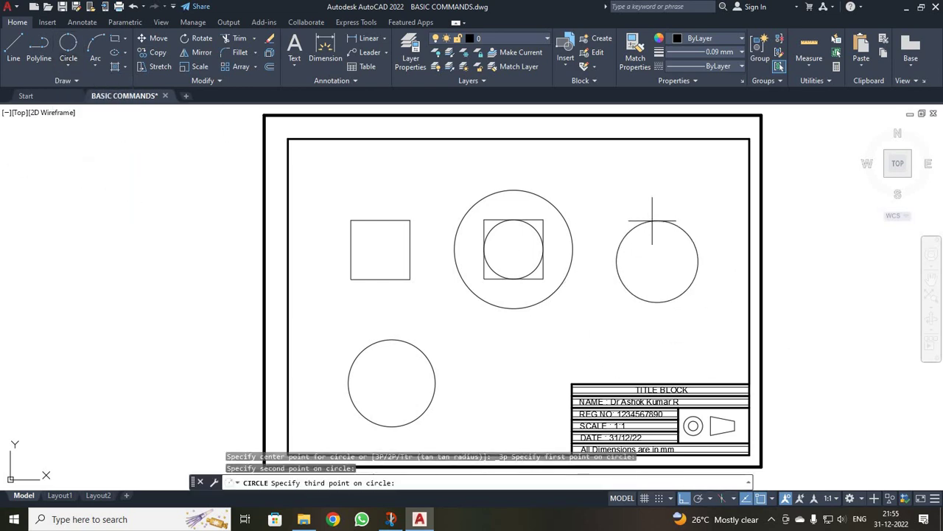
{"action": "left_click", "coordinate": [655, 219]}
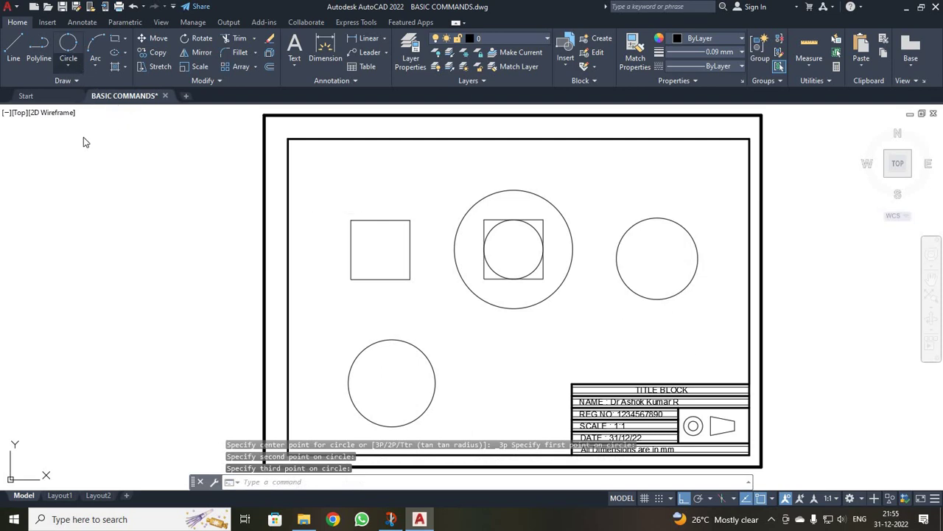
Try a Tan, Tan, Radius circle of radius 25 mm tangent to the left and bottom sides of the line-drawn square
{"action": "left_click", "coordinate": [68, 66]}
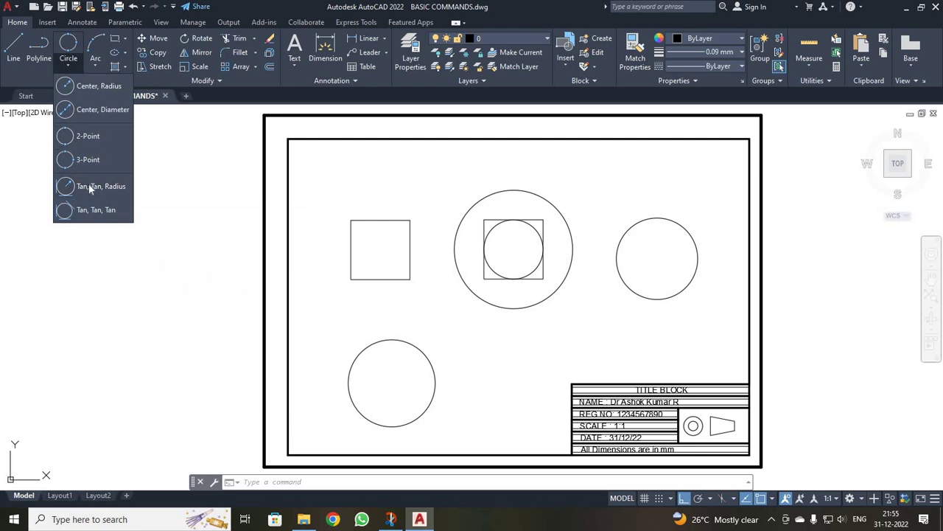
{"action": "left_click", "coordinate": [89, 187]}
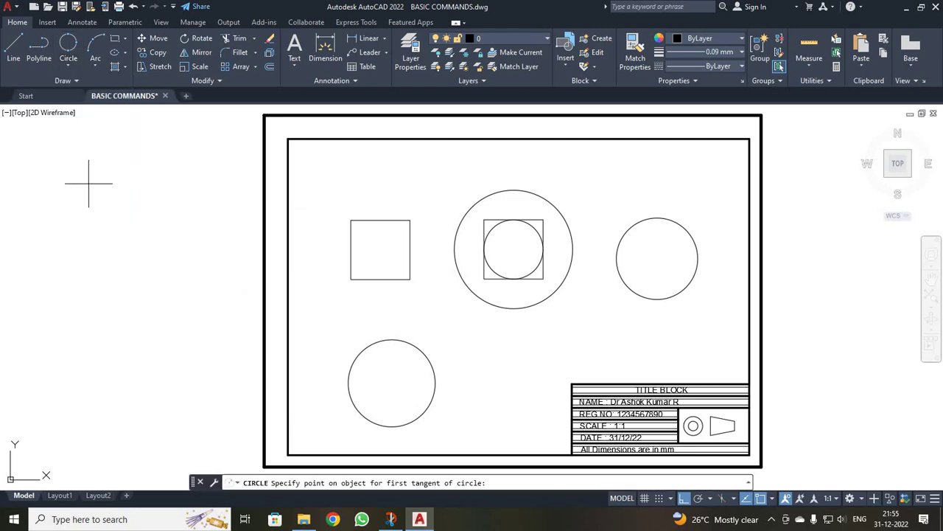
{"action": "left_click", "coordinate": [351, 252]}
{"action": "left_click", "coordinate": [380, 278]}
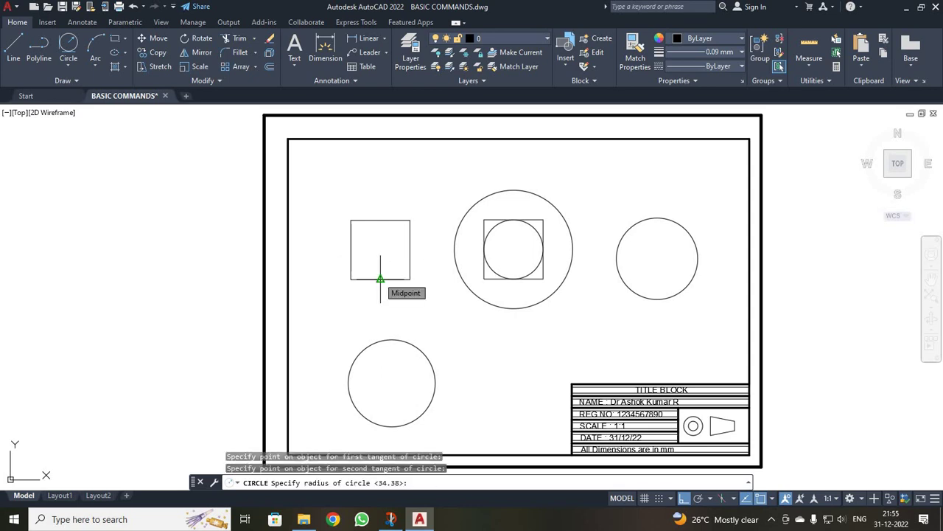
{"action": "type", "text": "25"}
{"action": "key", "text": "Return"}
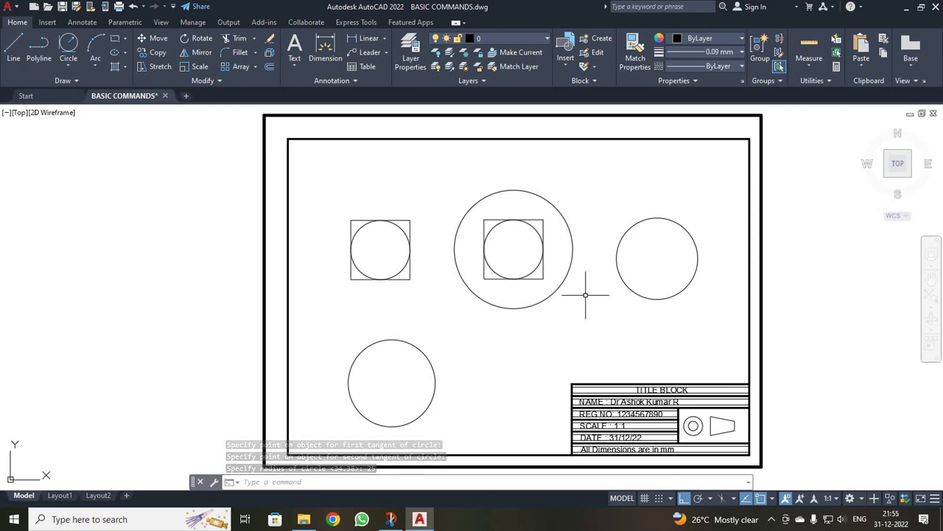
{"action": "key", "text": "ctrl+z"}
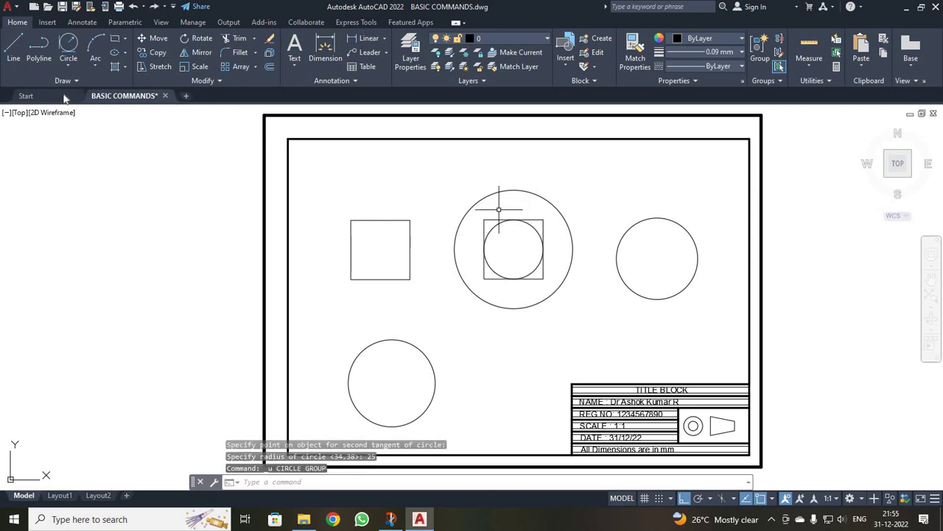
Draw a Tan, Tan, Radius circle of radius 50 mm tangent to the left and bottom sides of the line-drawn square
{"action": "left_click", "coordinate": [68, 45]}
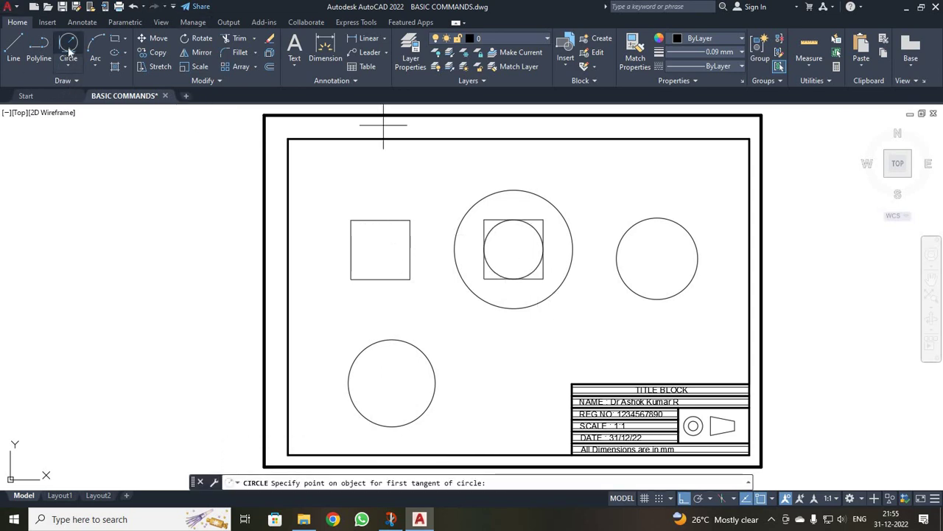
{"action": "left_click", "coordinate": [351, 250]}
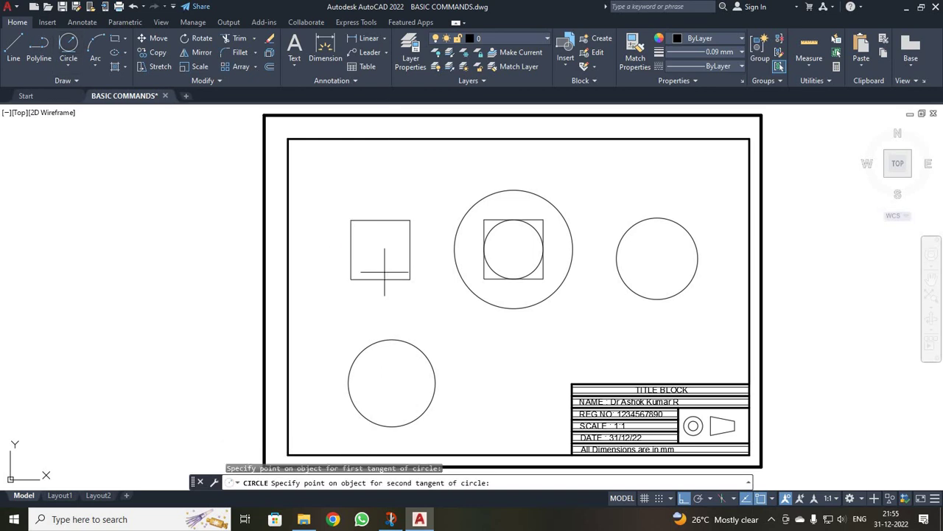
{"action": "left_click", "coordinate": [378, 278]}
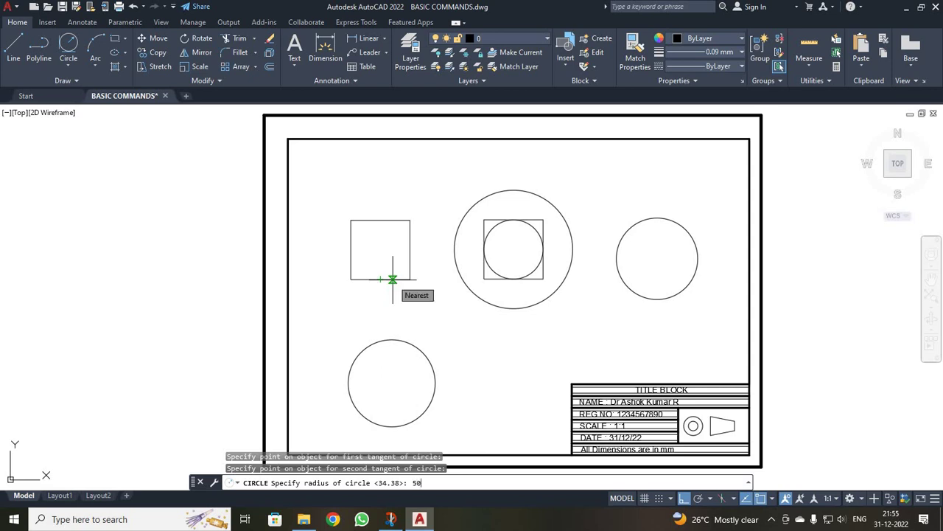
{"action": "type", "text": "50"}
{"action": "key", "text": "Return"}
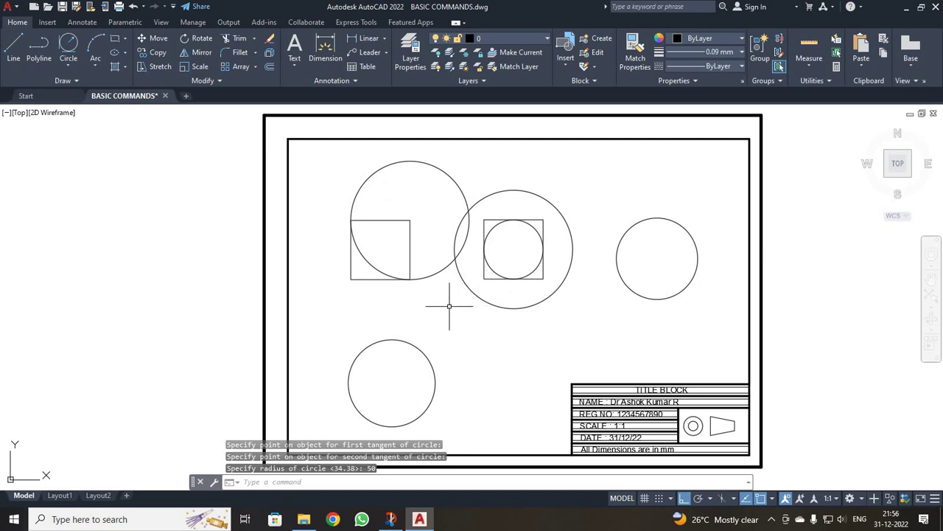
Erase the 50 mm radius tangent circle from the line-drawn square
{"action": "left_click", "coordinate": [68, 65]}
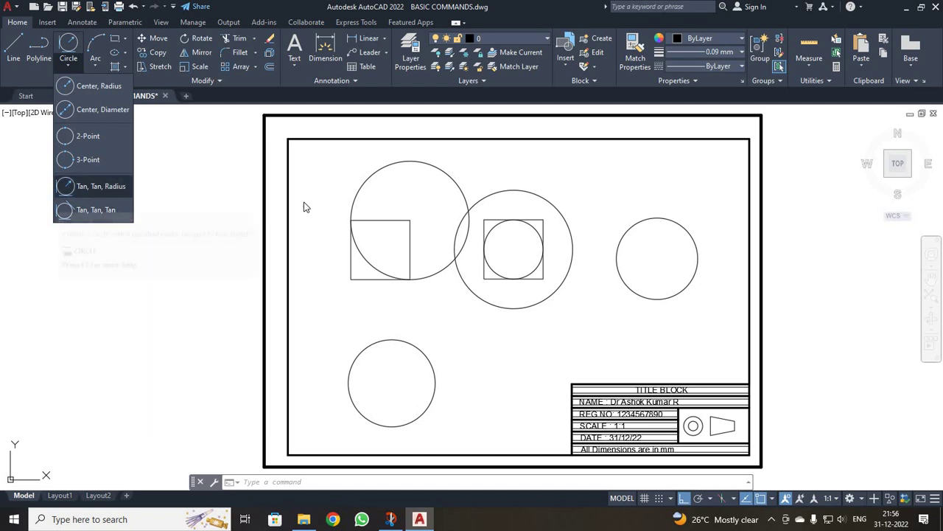
{"action": "left_click", "coordinate": [409, 161]}
{"action": "key", "text": "Delete"}
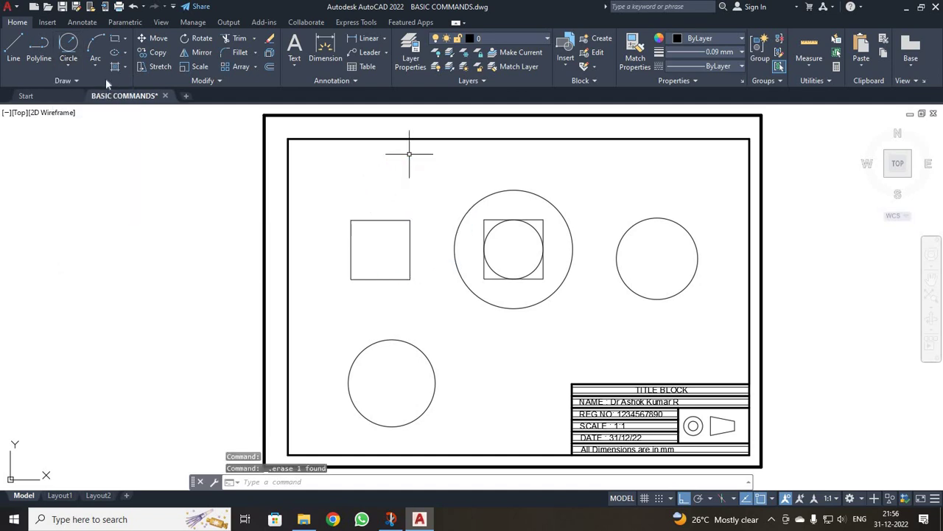
Draw a Tan, Tan, Tan circle inside the line-drawn square, tangent to its left, bottom and top sides
{"action": "left_click", "coordinate": [68, 65]}
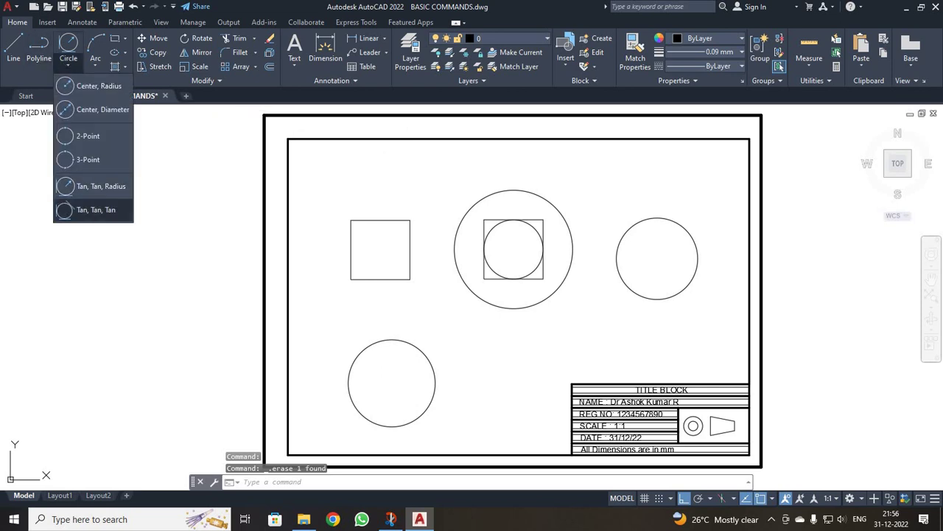
{"action": "left_click", "coordinate": [87, 210]}
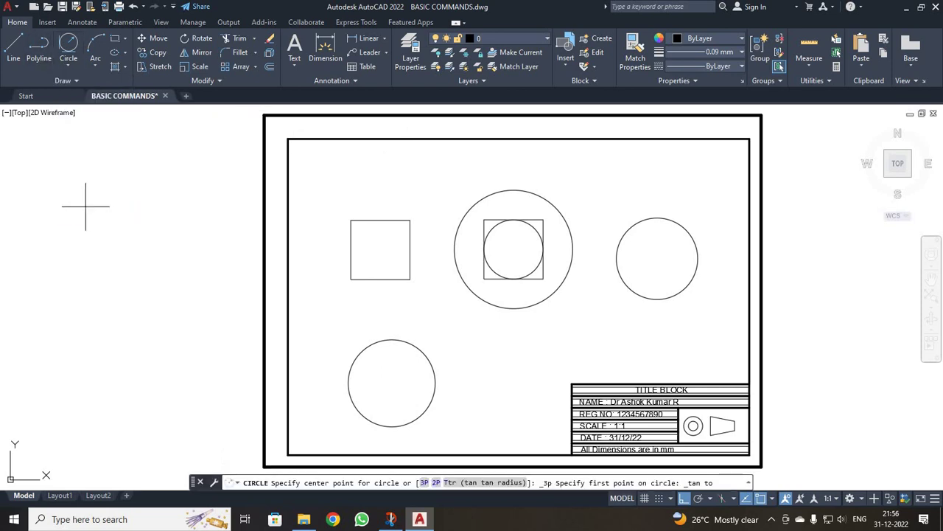
{"action": "left_click", "coordinate": [352, 252]}
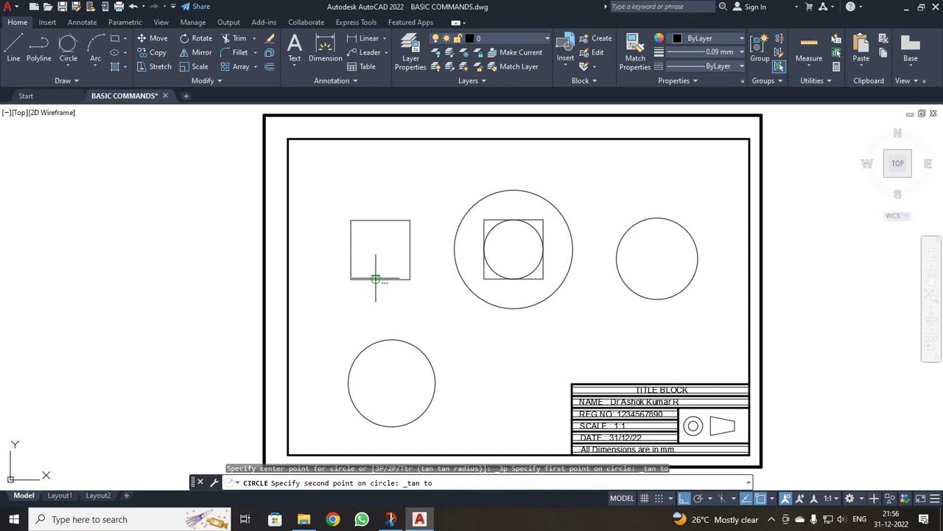
{"action": "left_click", "coordinate": [380, 280]}
{"action": "left_click", "coordinate": [380, 220]}
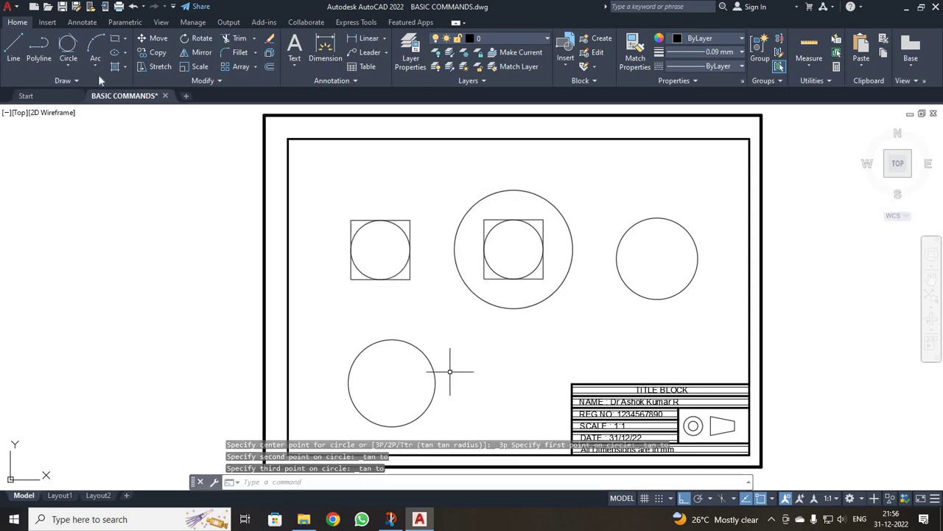
Erase both squares and all the circles, leaving only the sheet border and title block
{"action": "mouse_move", "coordinate": [315, 158]}
{"action": "left_mouse_down"}
{"action": "mouse_move", "coordinate": [520, 302]}
{"action": "mouse_move", "coordinate": [427, 244]}
{"action": "left_mouse_up"}
{"action": "left_click_drag", "start_coordinate": [322, 177], "coordinate": [725, 328]}
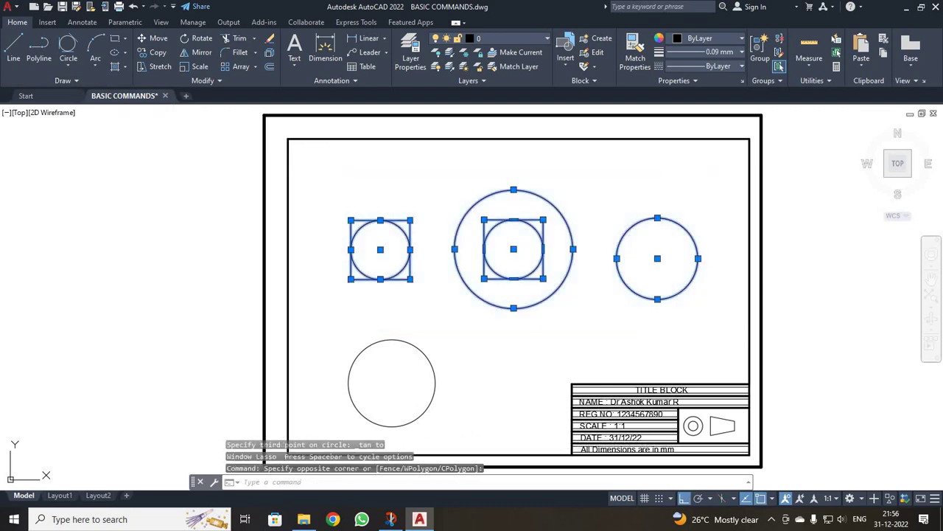
{"action": "key", "text": "Delete"}
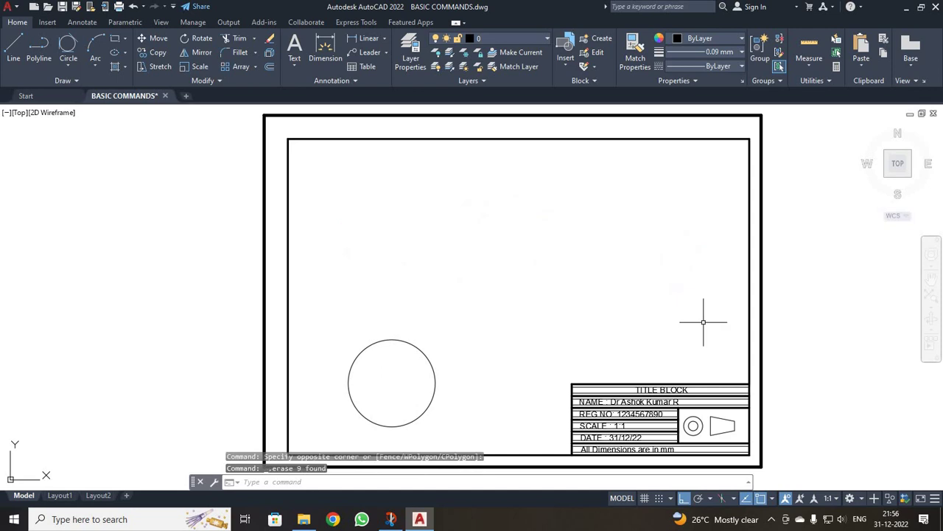
{"action": "left_click", "coordinate": [421, 350]}
{"action": "key", "text": "Delete"}
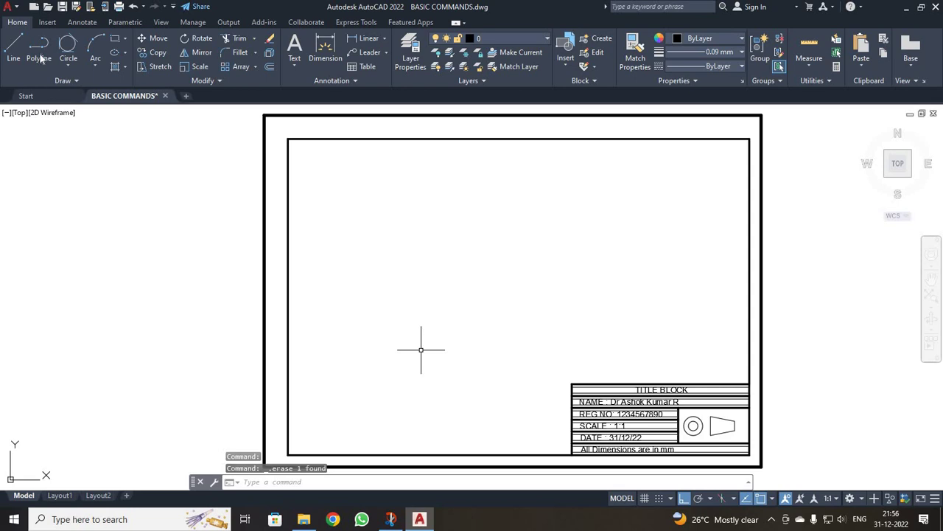
{"action": "left_click", "coordinate": [95, 64]}
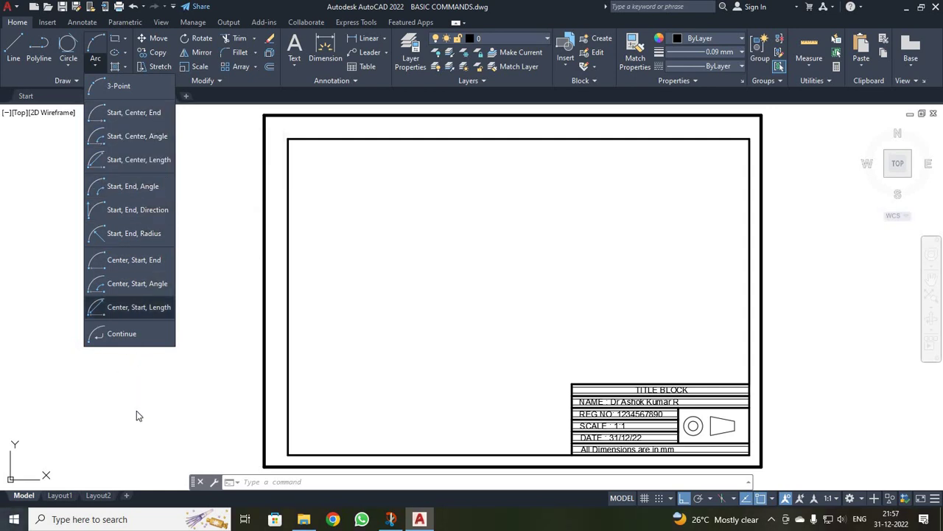
{"action": "left_click", "coordinate": [91, 126]}
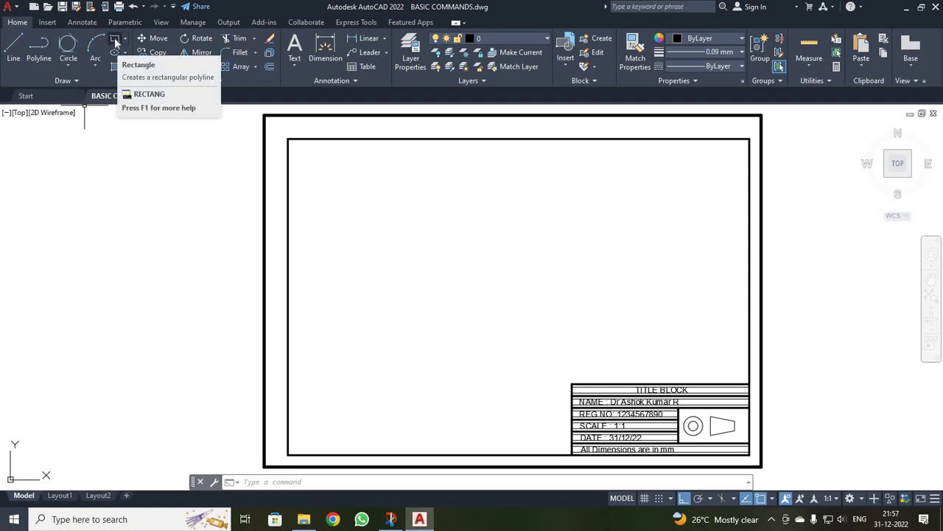
Draw a rectangle 100 mm long and 50 mm wide in the left half of the sheet using the Dimensions option
{"action": "left_click", "coordinate": [114, 38]}
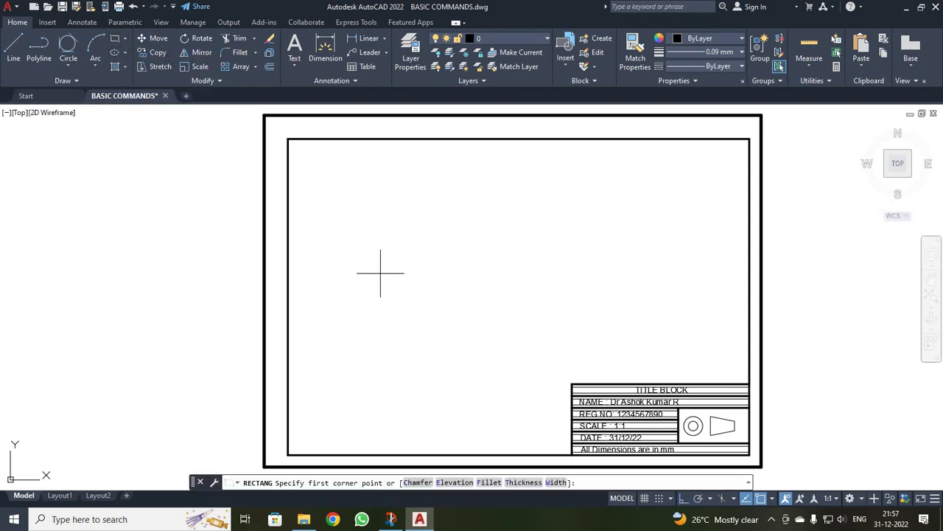
{"action": "left_click", "coordinate": [345, 230]}
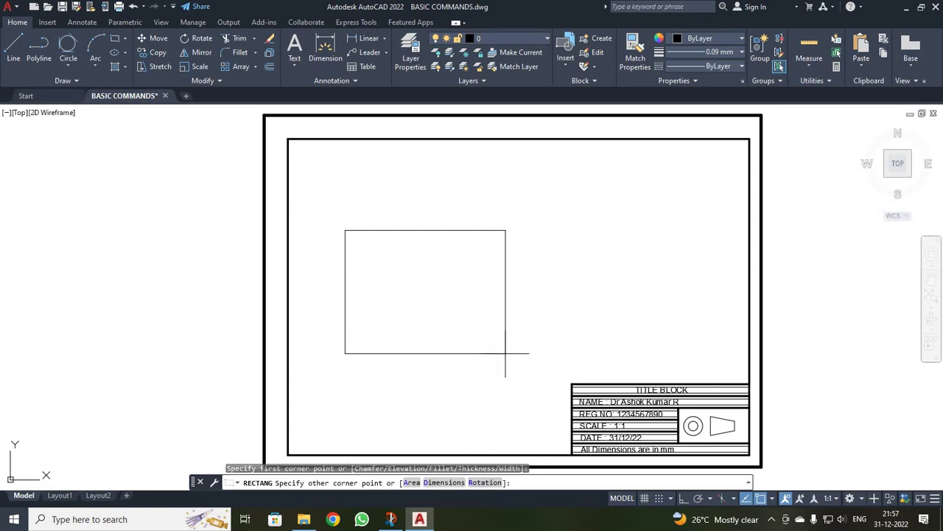
{"action": "key", "text": "Return"}
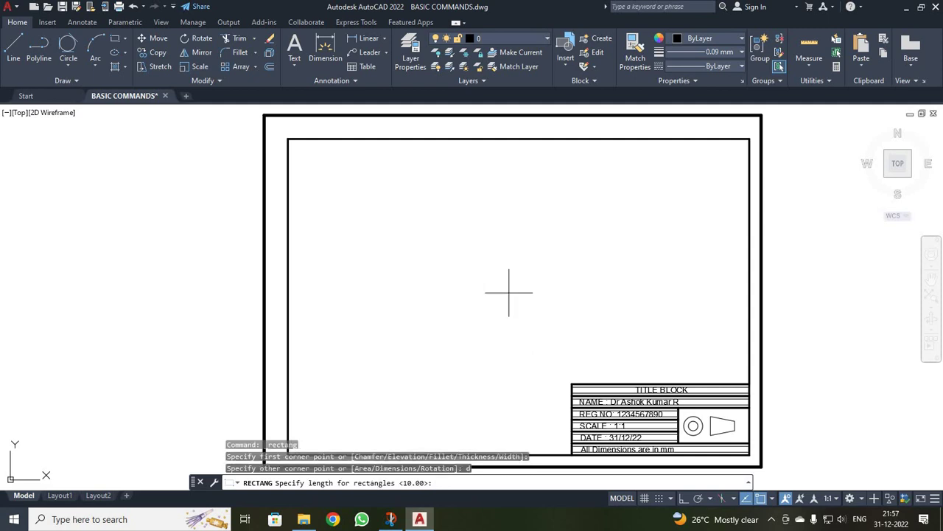
{"action": "key", "text": "Return"}
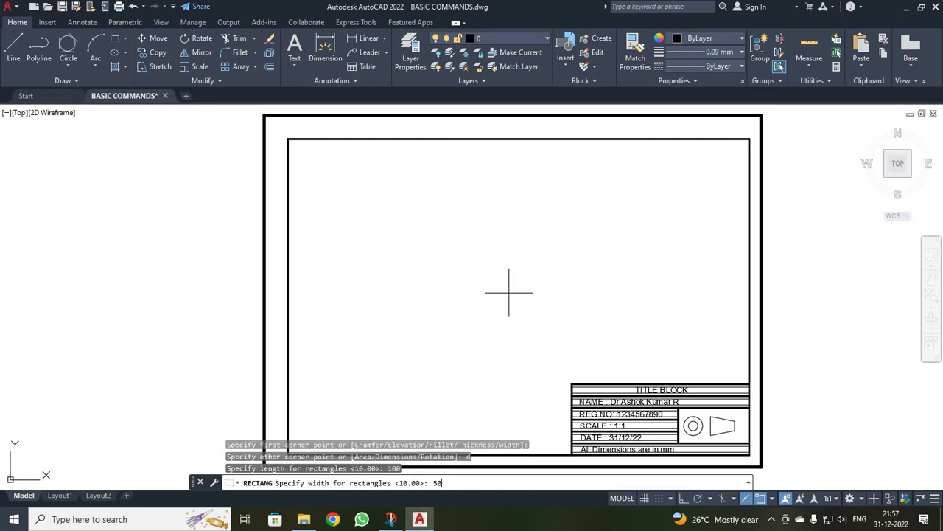
{"action": "type", "text": "50"}
{"action": "key", "text": "Return"}
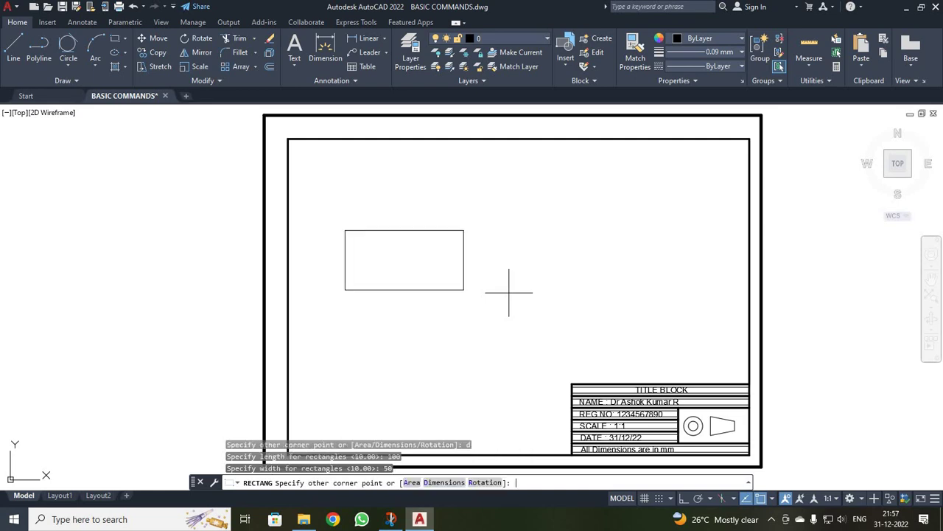
{"action": "left_click", "coordinate": [550, 314]}
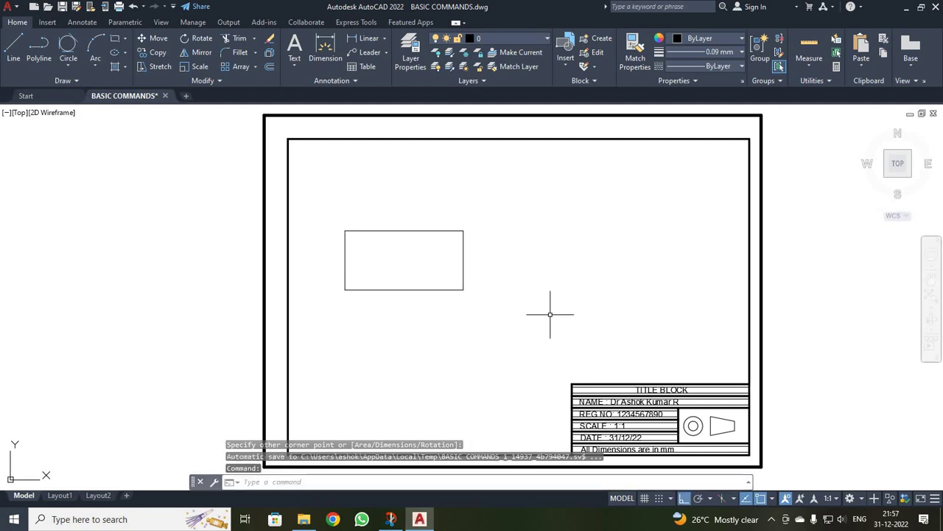
Draw a five-sided polygon to the right of the rectangle using the Edge option, with a horizontal bottom edge of 30 mm
{"action": "left_click", "coordinate": [126, 37]}
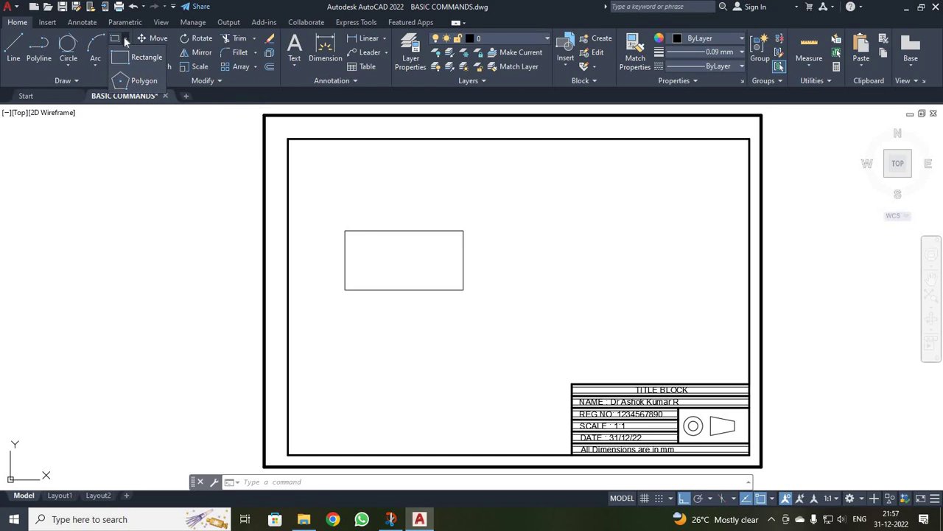
{"action": "left_click", "coordinate": [133, 89]}
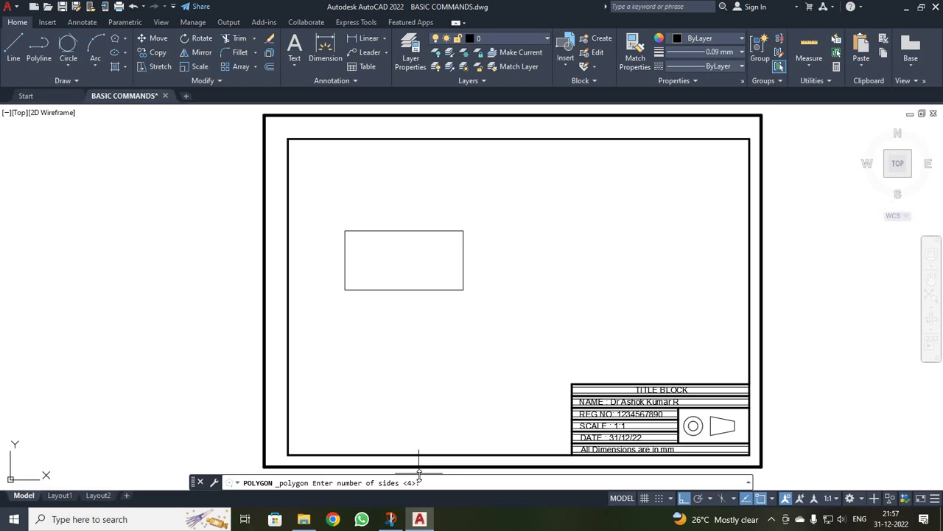
{"action": "key", "text": "Return"}
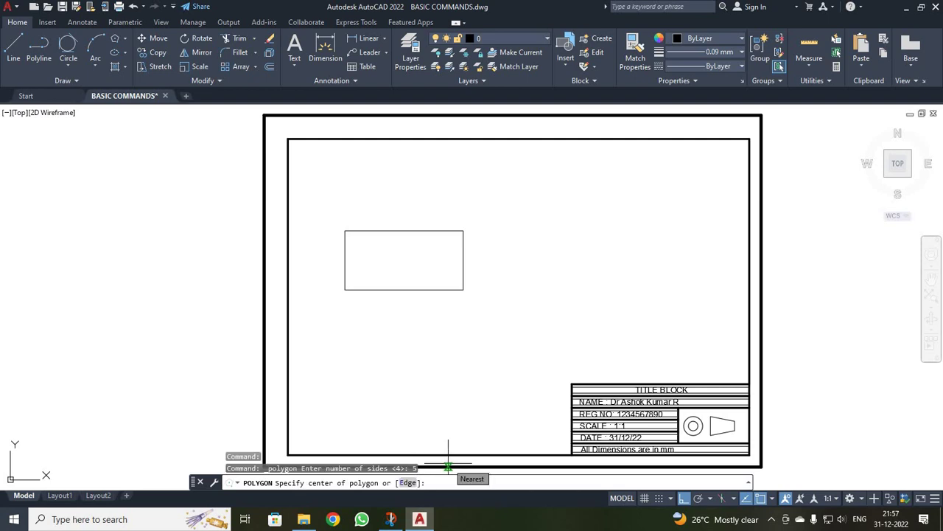
{"action": "type", "text": "e"}
{"action": "key", "text": "Return"}
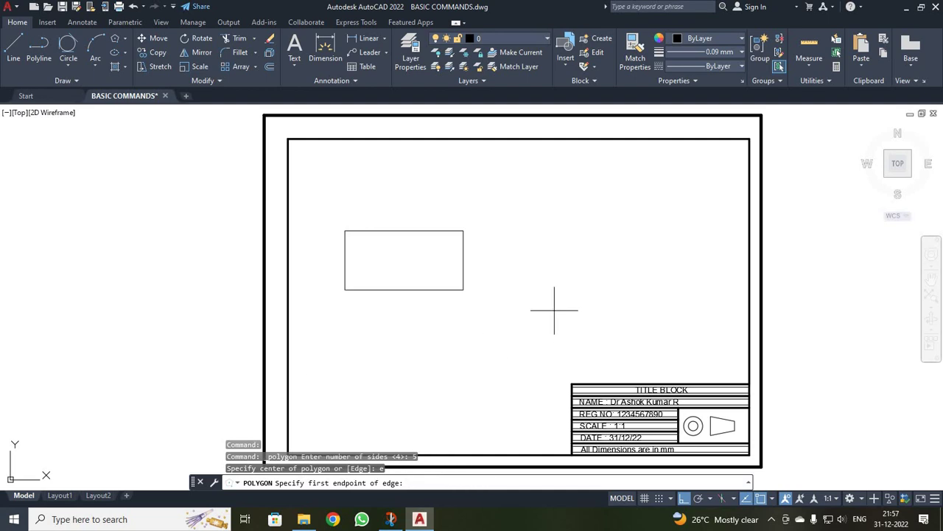
{"action": "left_click", "coordinate": [557, 287]}
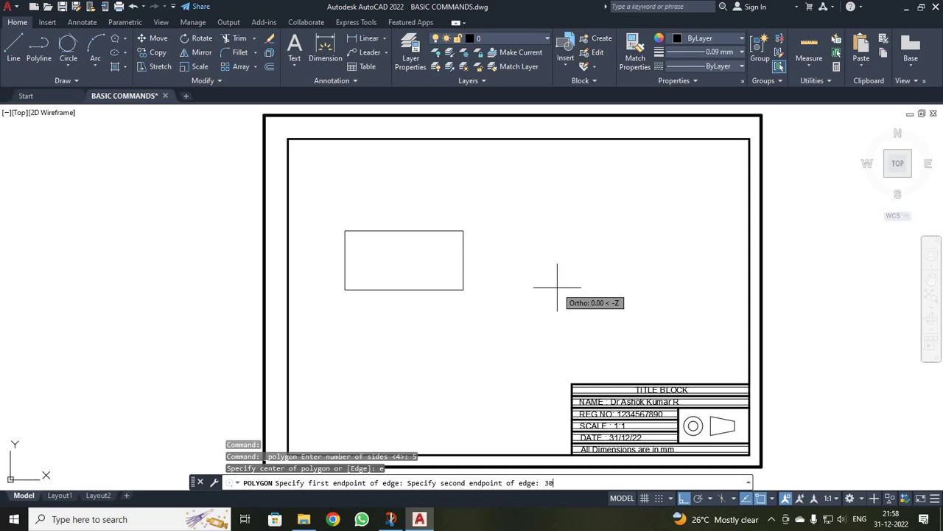
{"action": "key", "text": "Return"}
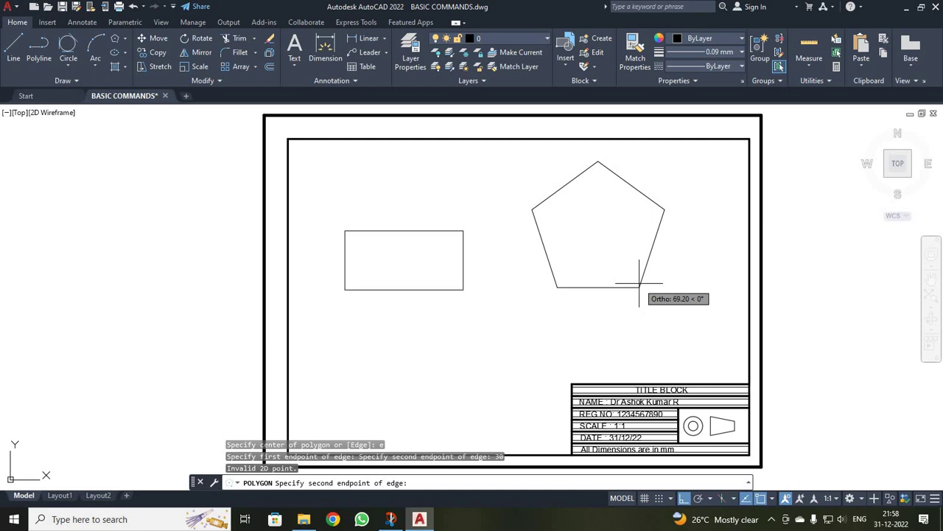
{"action": "type", "text": "30"}
{"action": "key", "text": "Return"}
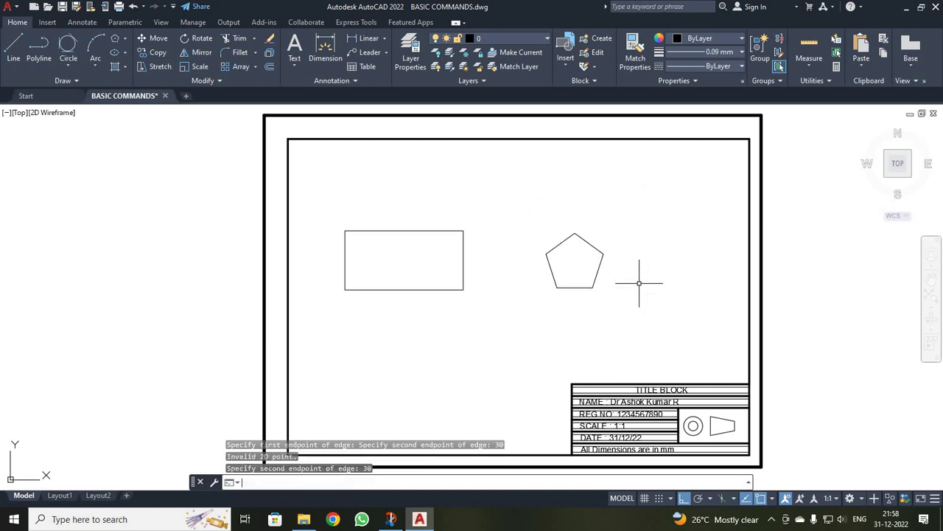
Add a linear dimension below the pentagon's bottom edge and examine its value
{"action": "scroll", "coordinate": [571, 317], "scroll_direction": "up", "scroll_amount": 2}
{"action": "scroll", "coordinate": [570, 317], "scroll_direction": "down", "scroll_amount": 2}
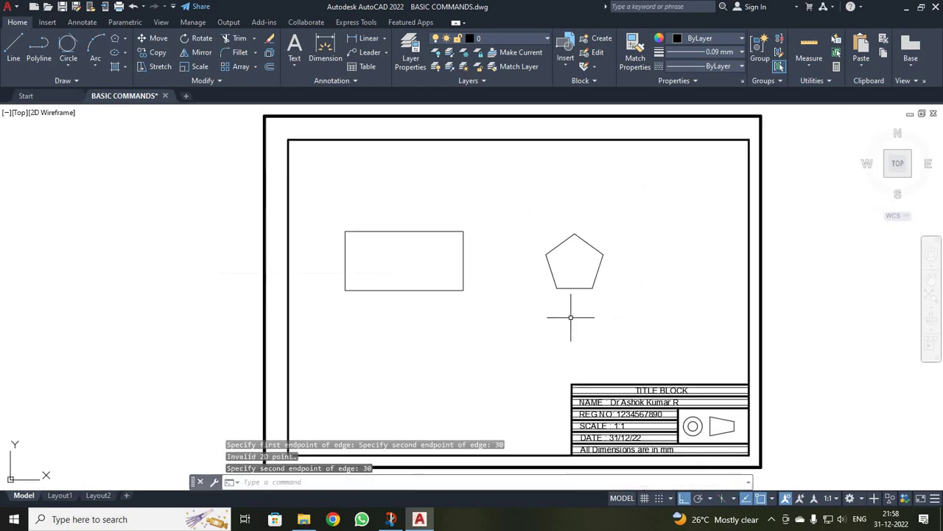
{"action": "left_click", "coordinate": [365, 41]}
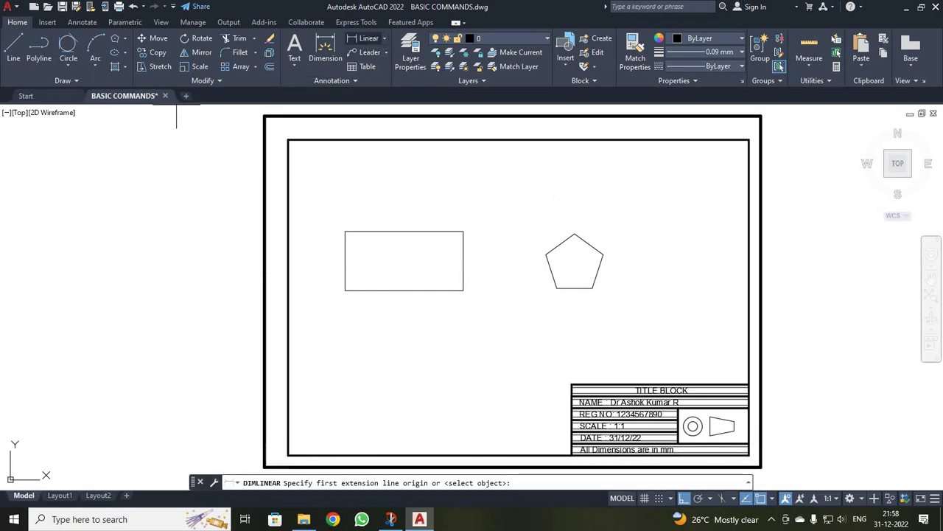
{"action": "left_click", "coordinate": [556, 288]}
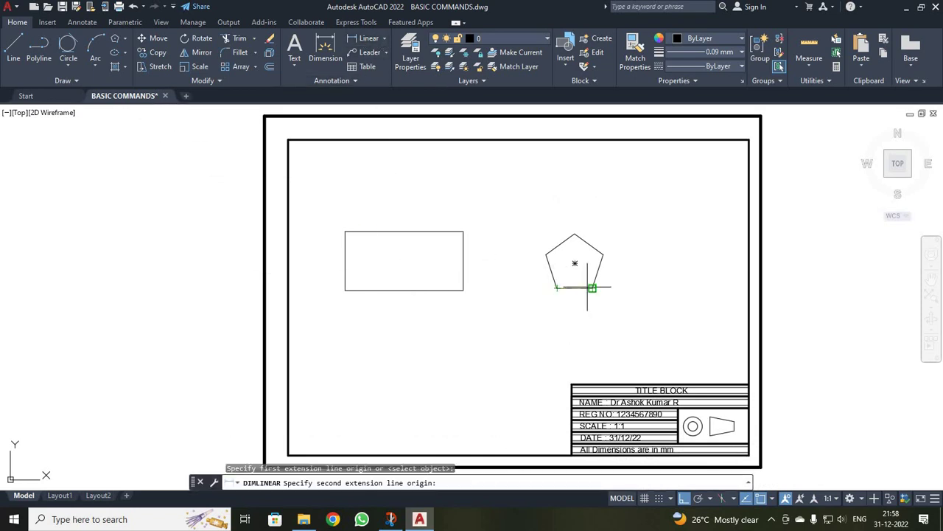
{"action": "left_click", "coordinate": [592, 288]}
{"action": "left_click", "coordinate": [590, 308]}
{"action": "scroll", "coordinate": [589, 308], "scroll_direction": "up", "scroll_amount": 5}
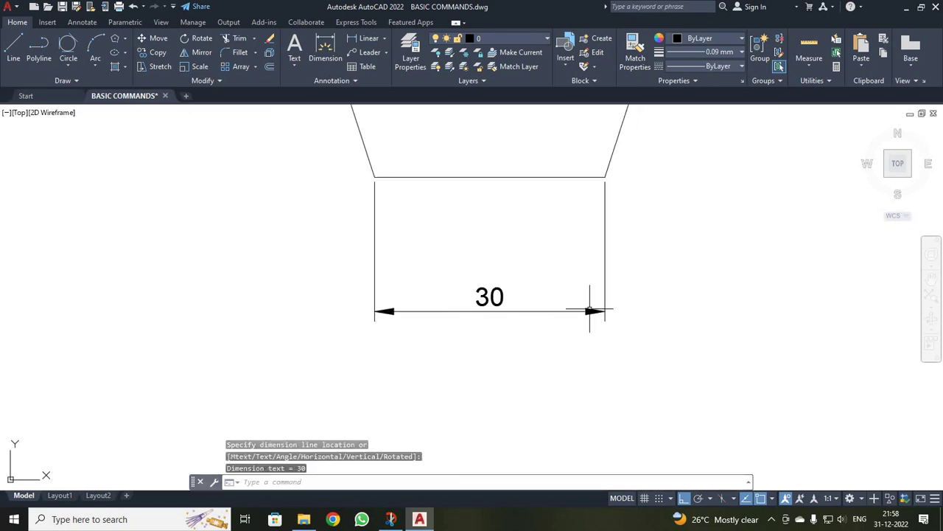
{"action": "scroll", "coordinate": [589, 308], "scroll_direction": "down", "scroll_amount": 8}
{"action": "scroll", "coordinate": [590, 308], "scroll_direction": "up", "scroll_amount": 2}
{"action": "scroll", "coordinate": [590, 308], "scroll_direction": "down", "scroll_amount": 2}
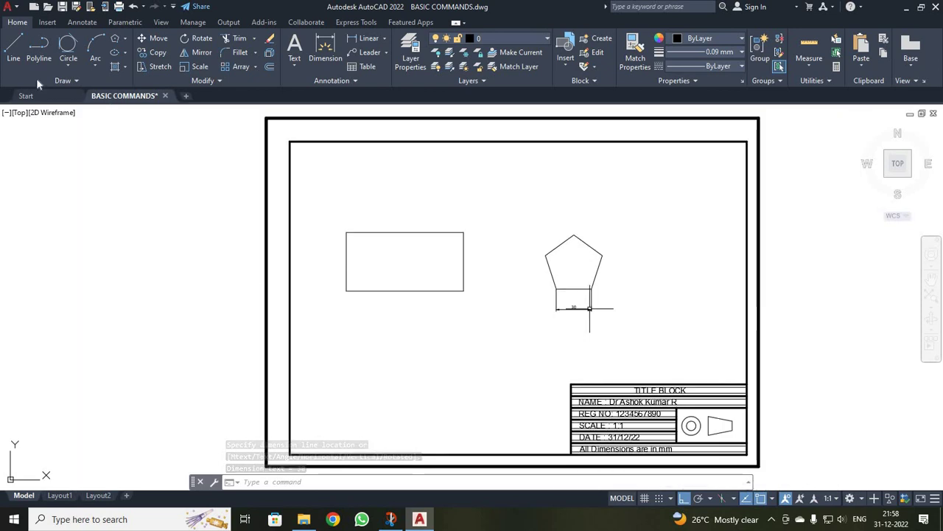
Draw a six-sided polygon below the rectangle using the Edge option, with a horizontal bottom edge of 50 mm
{"action": "left_click", "coordinate": [127, 37]}
{"action": "left_click", "coordinate": [137, 85]}
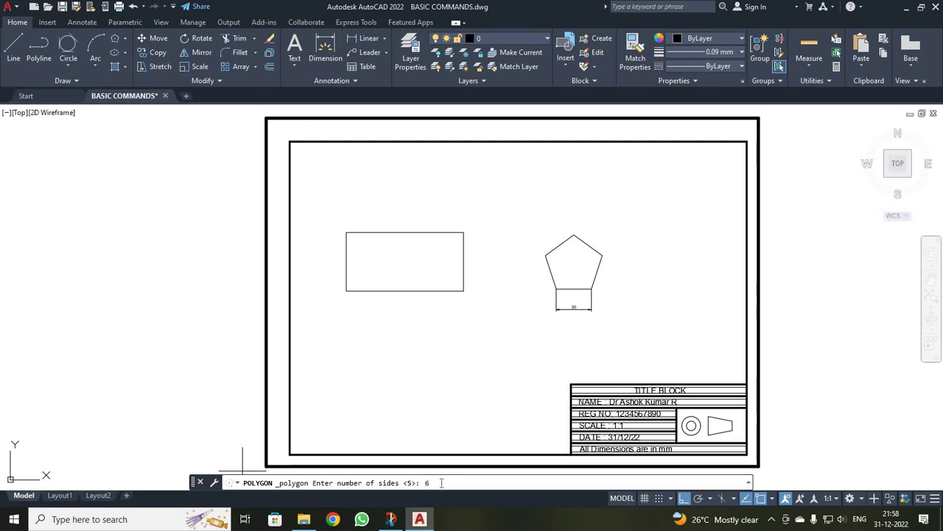
{"action": "type", "text": "6"}
{"action": "key", "text": "Return"}
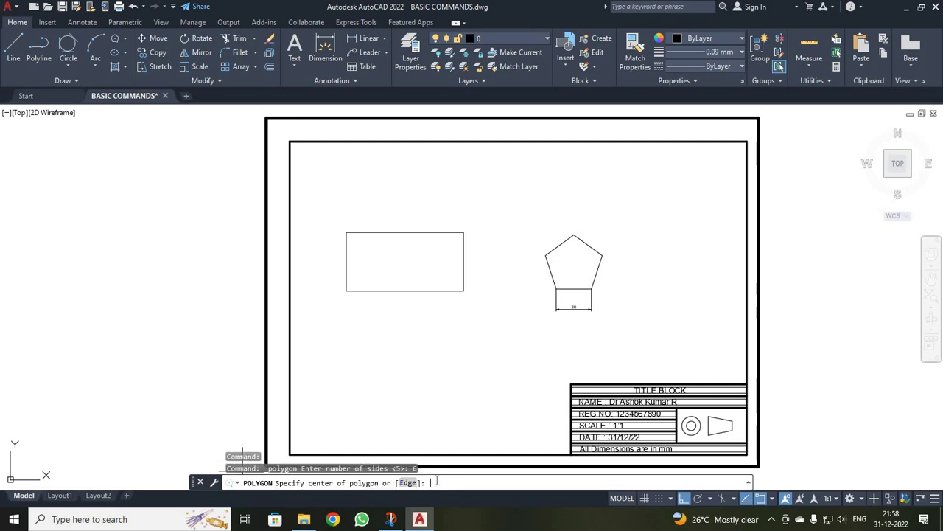
{"action": "type", "text": "e"}
{"action": "key", "text": "Return"}
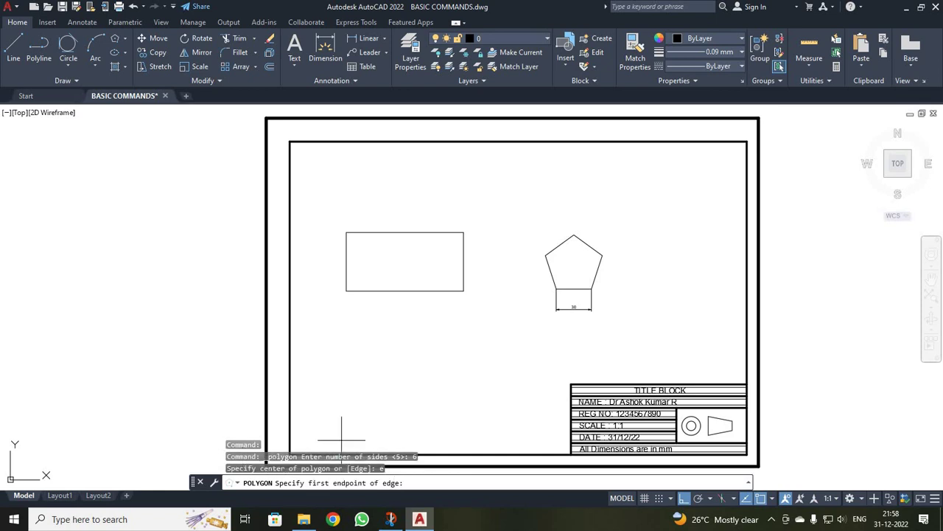
{"action": "left_click", "coordinate": [350, 402]}
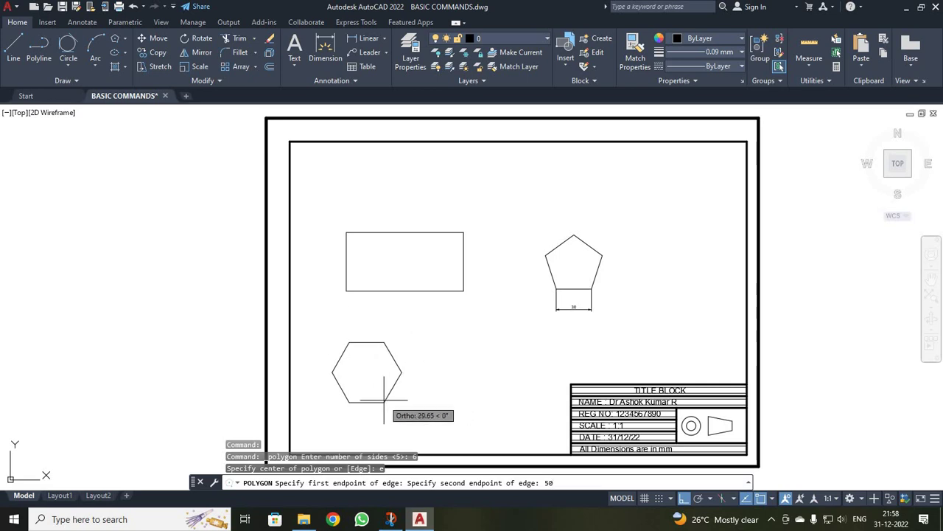
{"action": "key", "text": "Return"}
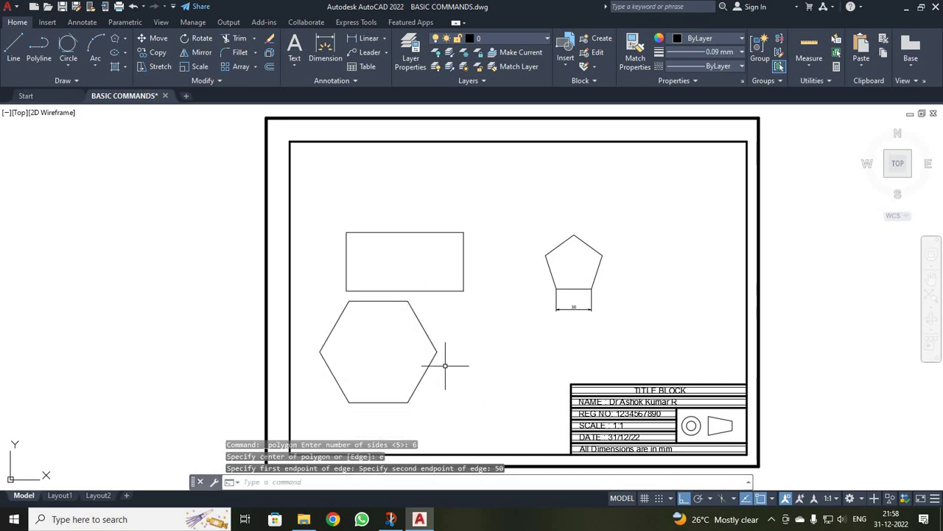
Erase the rectangle, the pentagon with its linear dimension, and the hexagon
{"action": "left_click", "coordinate": [125, 53]}
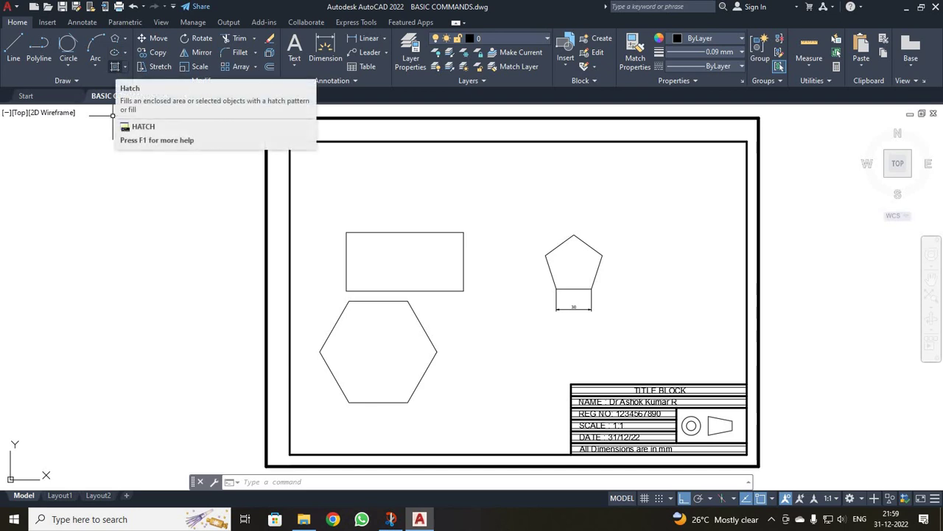
{"action": "left_click", "coordinate": [362, 234]}
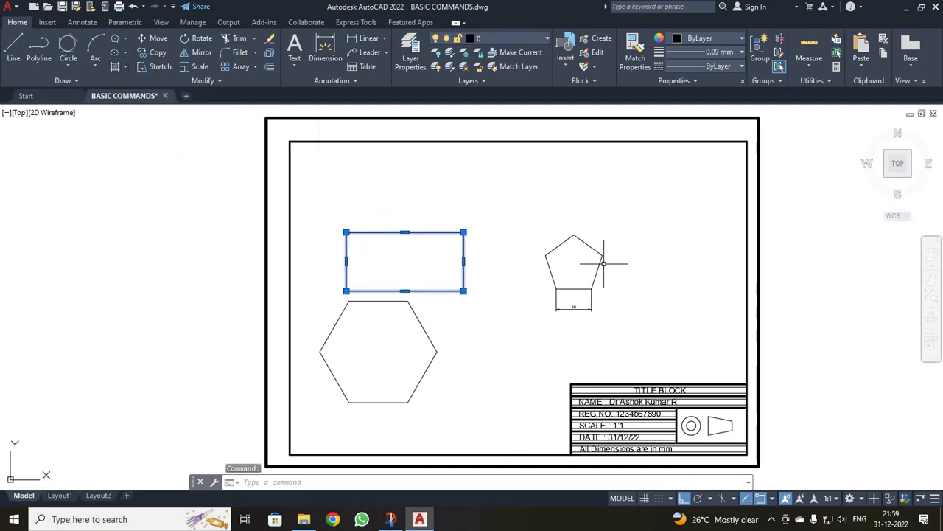
{"action": "left_click", "coordinate": [552, 250]}
{"action": "left_click", "coordinate": [558, 307]}
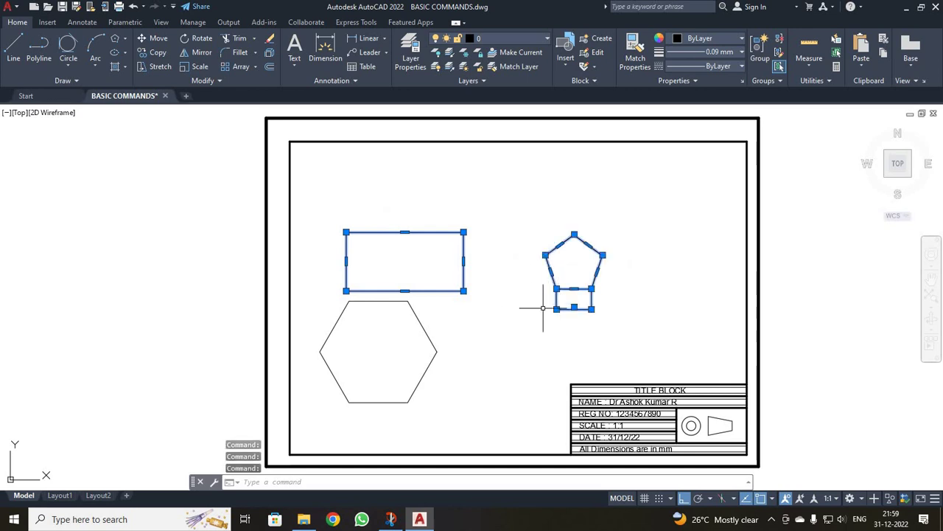
{"action": "left_click", "coordinate": [431, 343]}
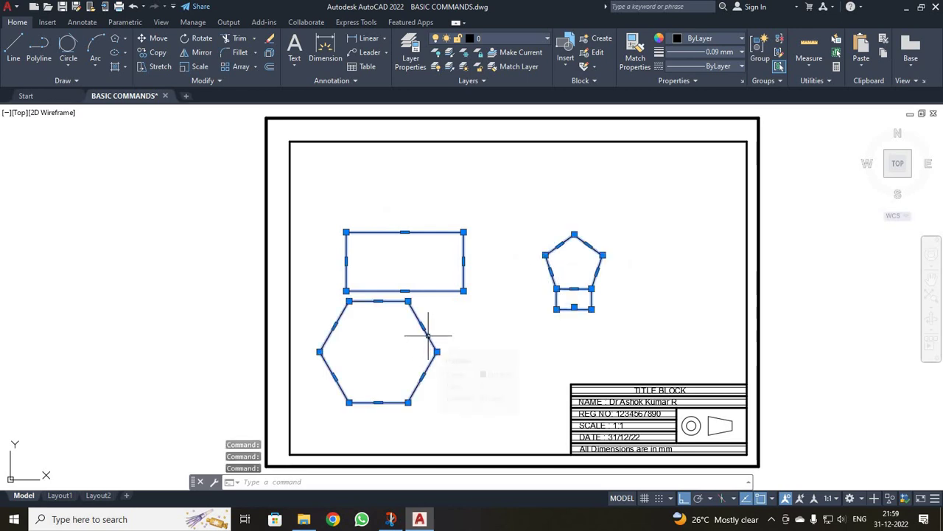
{"action": "key", "text": "Delete"}
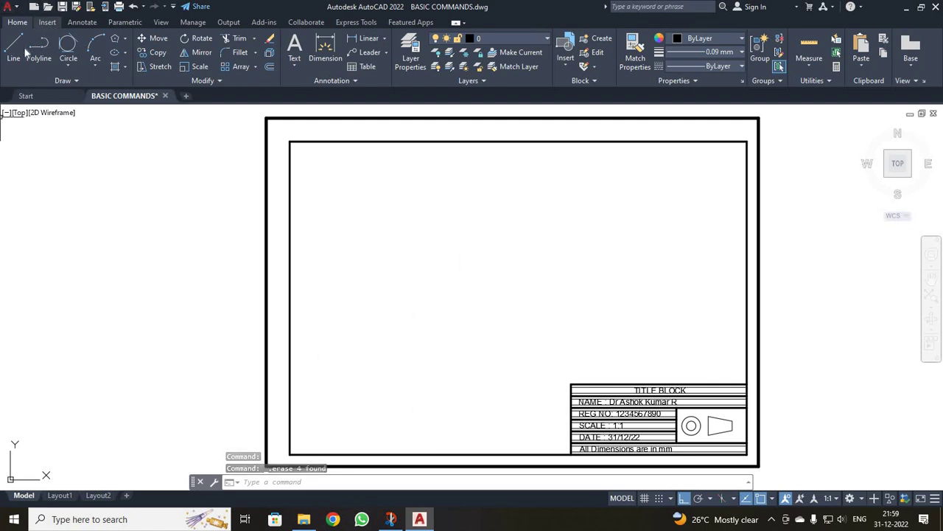
Draw a circle of radius 50 mm in the left half of the sheet using the Center, Radius method
{"action": "left_click", "coordinate": [70, 64]}
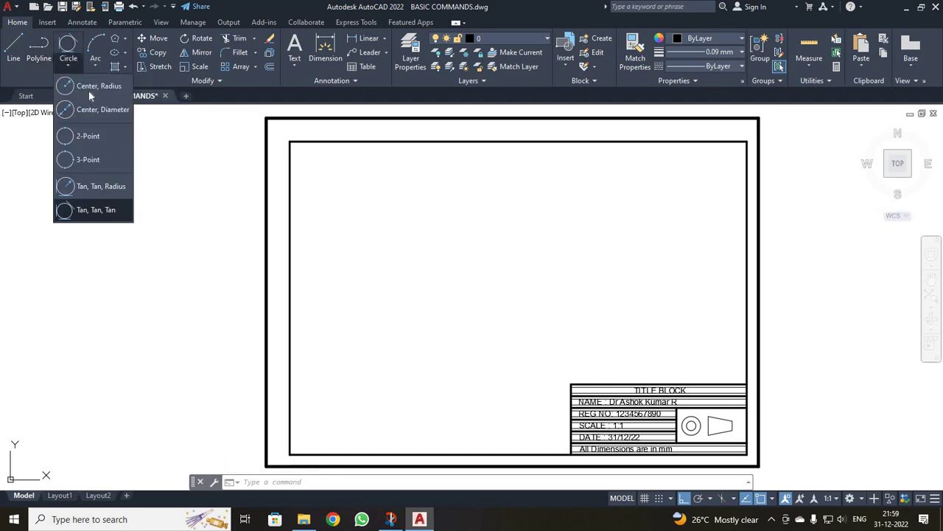
{"action": "left_click", "coordinate": [87, 87]}
{"action": "left_click", "coordinate": [375, 266]}
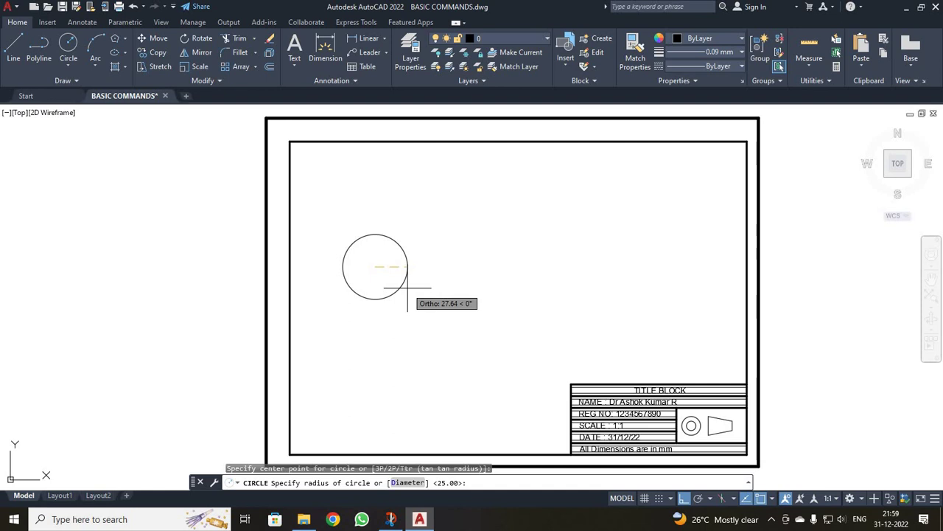
{"action": "type", "text": "50"}
{"action": "key", "text": "Return"}
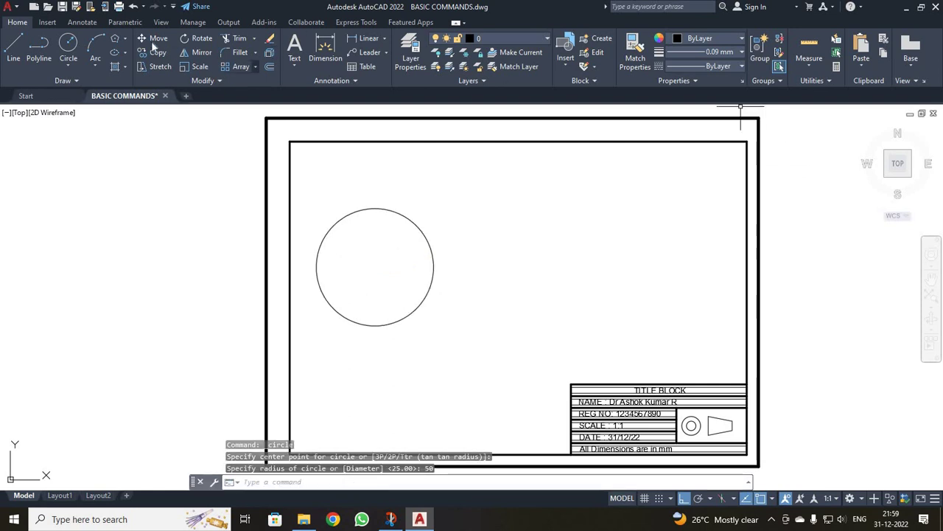
Draw a horizontal line about 133 mm long to the right of the circle
{"action": "left_click", "coordinate": [13, 45]}
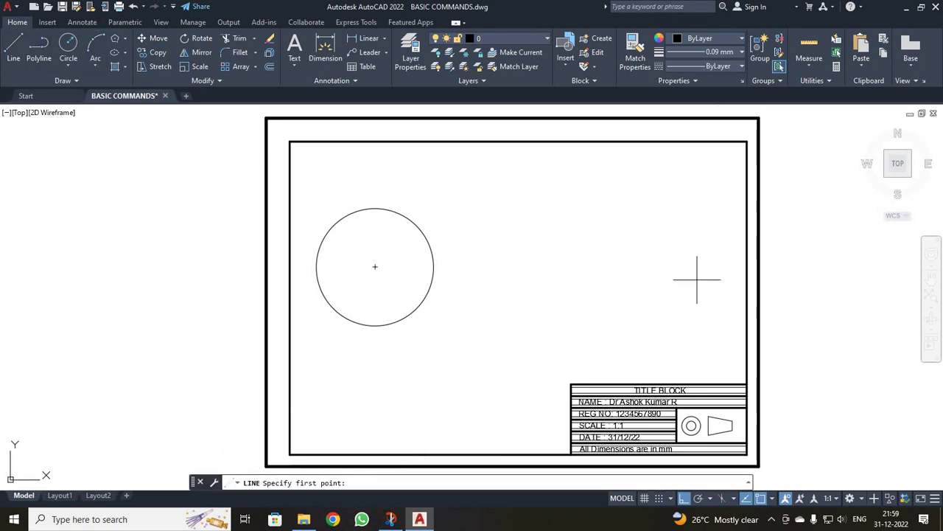
{"action": "left_click", "coordinate": [529, 273]}
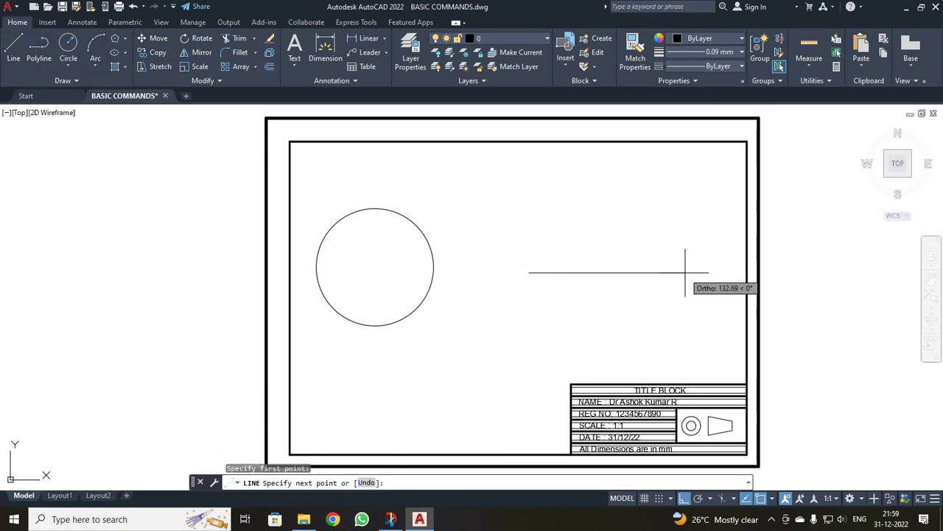
{"action": "key", "text": "Escape"}
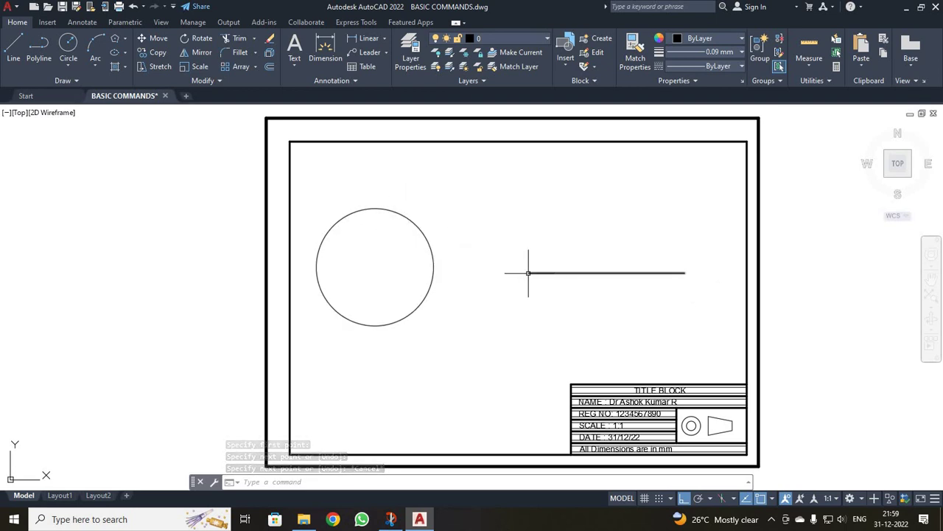
Move the circle by its center onto the left endpoint of the horizontal line
{"action": "left_click", "coordinate": [156, 39]}
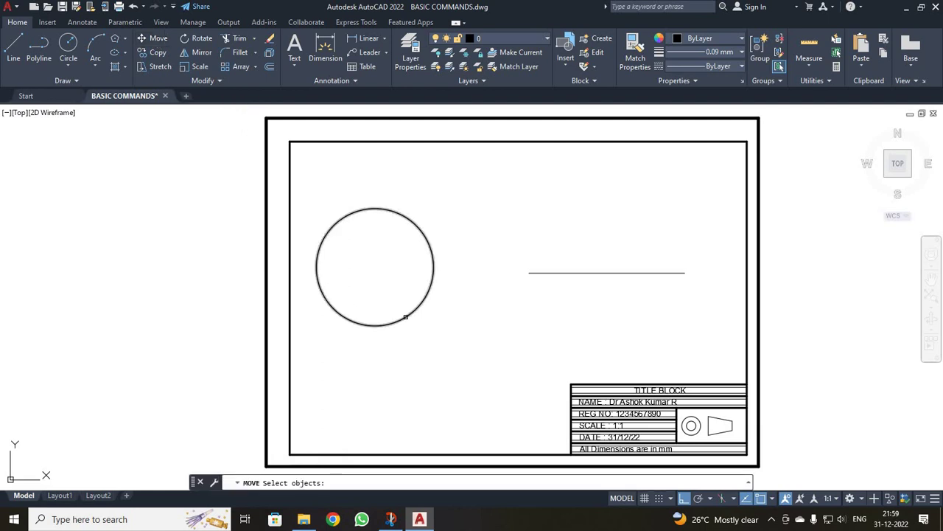
{"action": "left_click", "coordinate": [405, 316]}
{"action": "key", "text": "Return"}
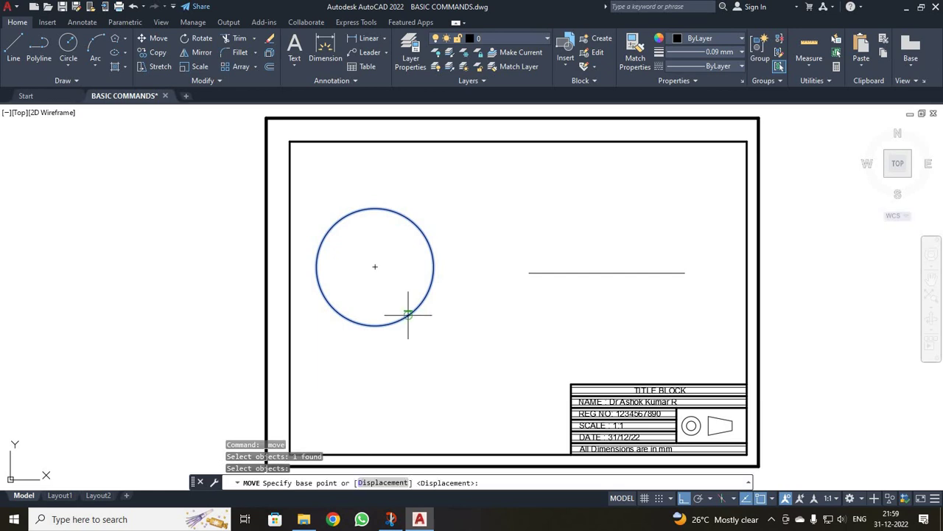
{"action": "left_click", "coordinate": [375, 267]}
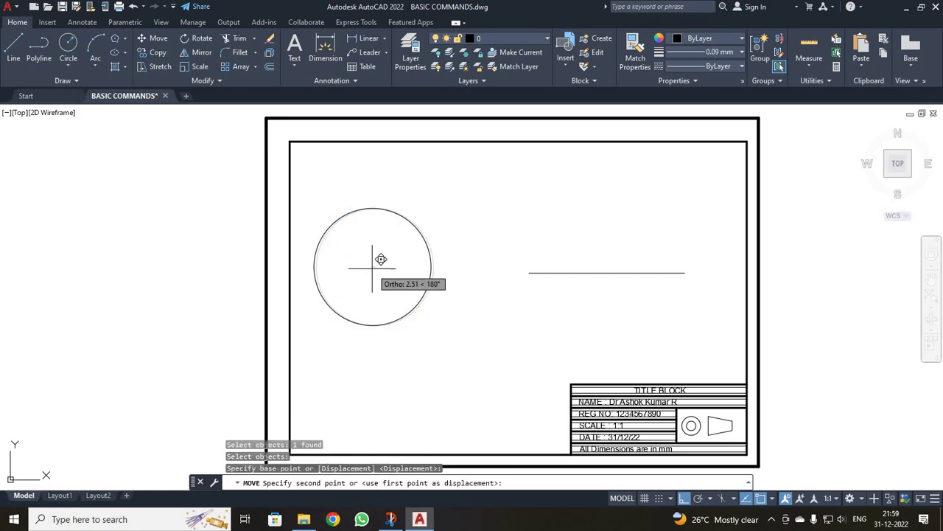
{"action": "left_click", "coordinate": [528, 273]}
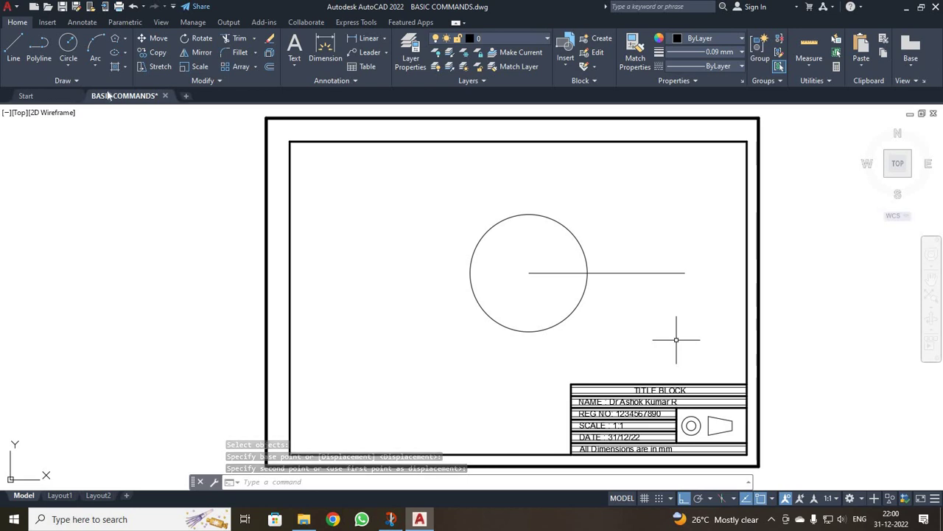
Copy the circle by its center to the line's right endpoint, two spots left of the original in the same row, and the line's midpoint
{"action": "left_click", "coordinate": [154, 54]}
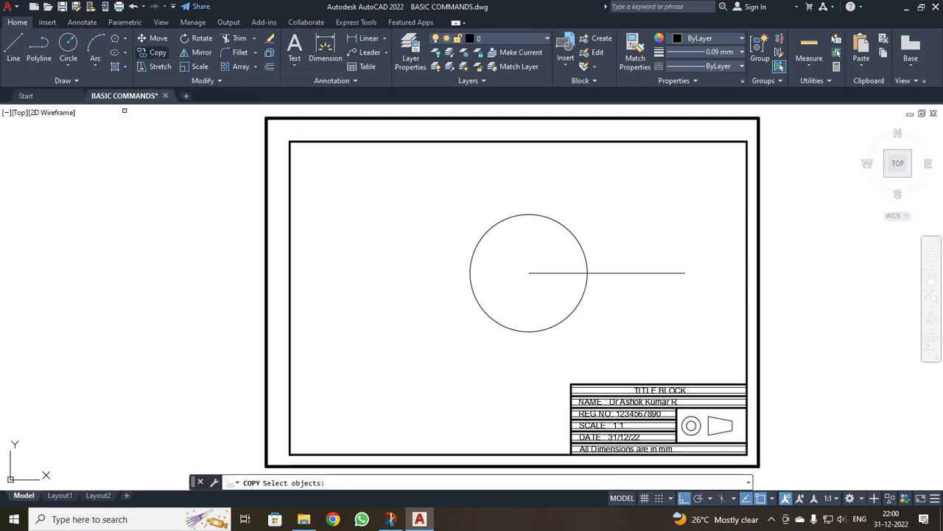
{"action": "left_click", "coordinate": [493, 226]}
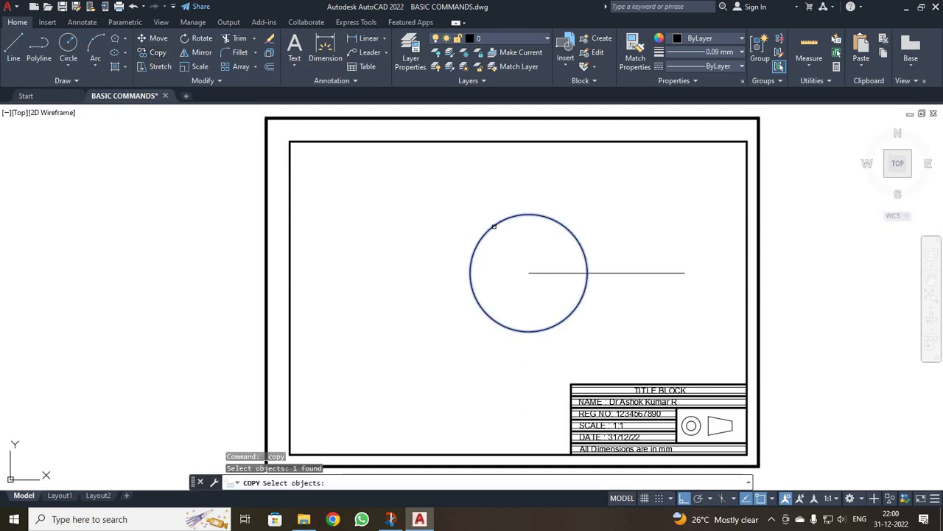
{"action": "key", "text": "Return"}
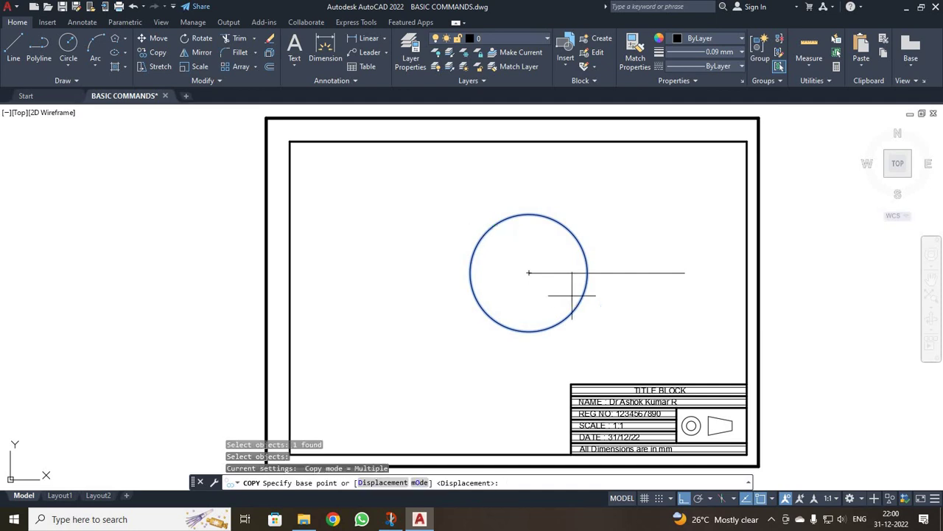
{"action": "left_click", "coordinate": [528, 273]}
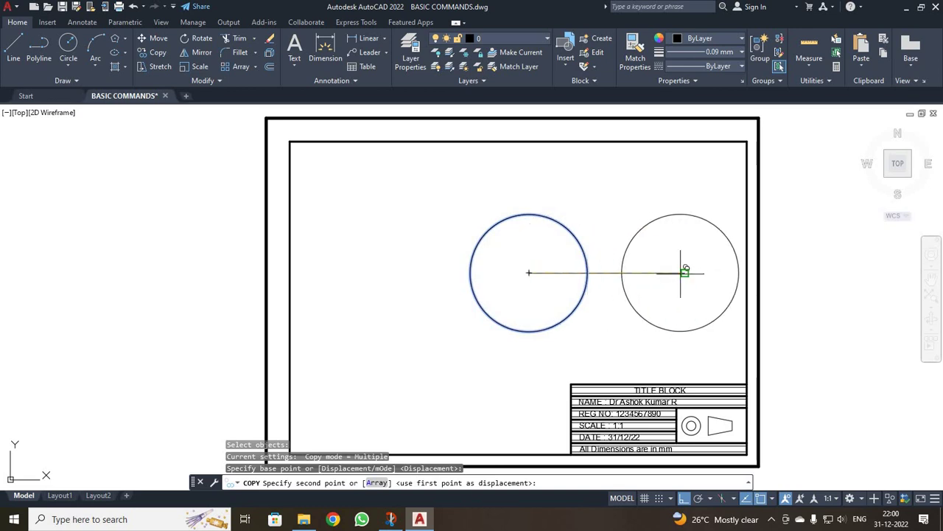
{"action": "left_click", "coordinate": [684, 273]}
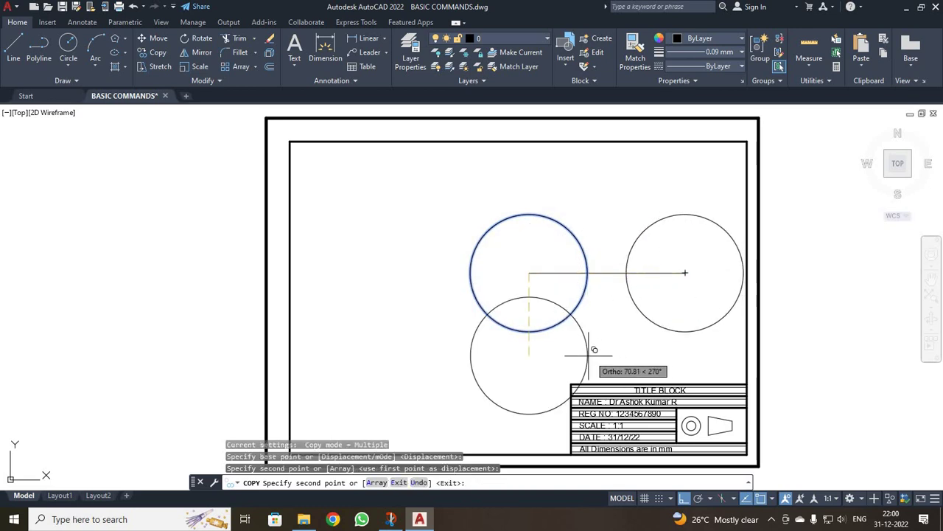
{"action": "left_click", "coordinate": [379, 264]}
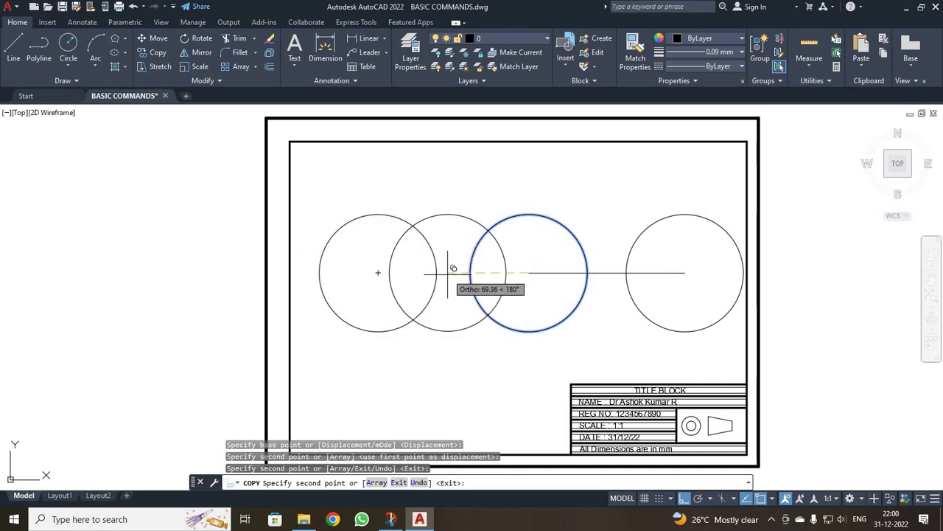
{"action": "left_click", "coordinate": [450, 255]}
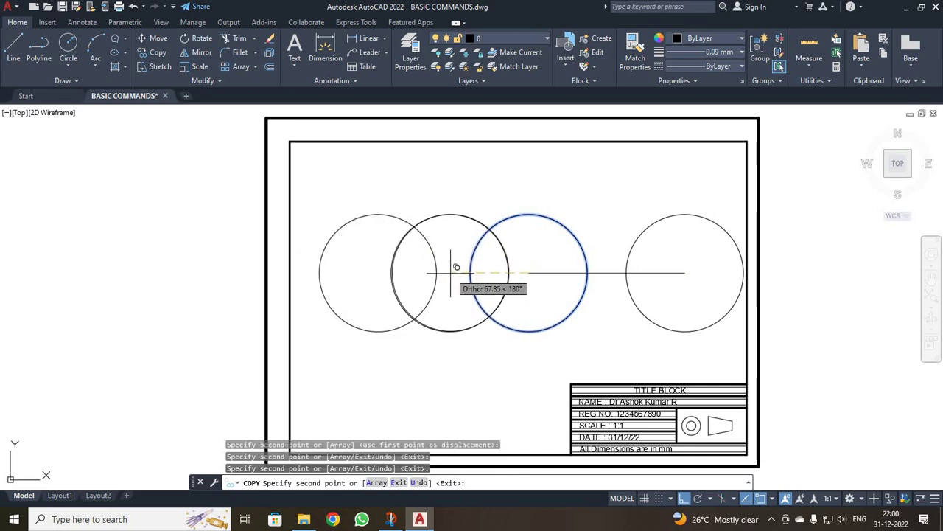
{"action": "left_click", "coordinate": [606, 273]}
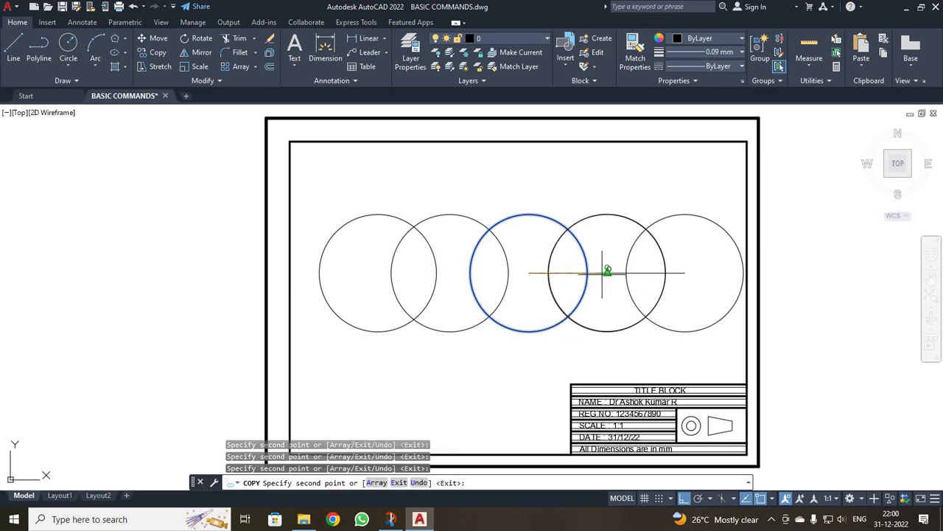
{"action": "key", "text": "Escape"}
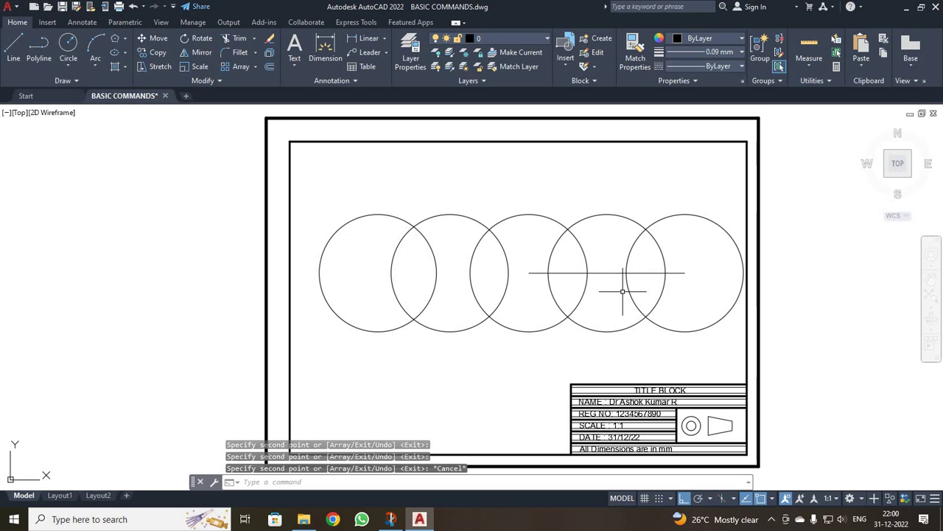
Erase all five circles and the horizontal line, keeping the sheet border and title block
{"action": "left_click", "coordinate": [318, 191]}
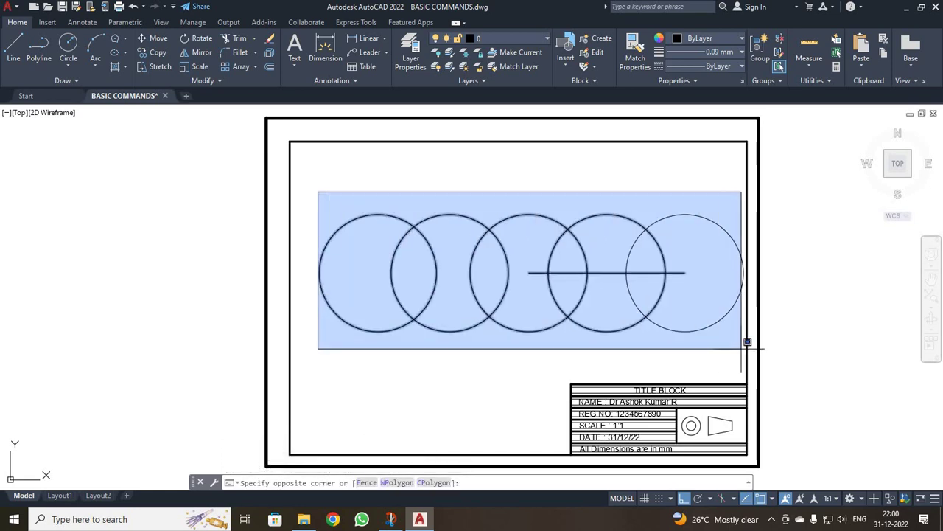
{"action": "left_click", "coordinate": [742, 348]}
{"action": "key", "text": "Delete"}
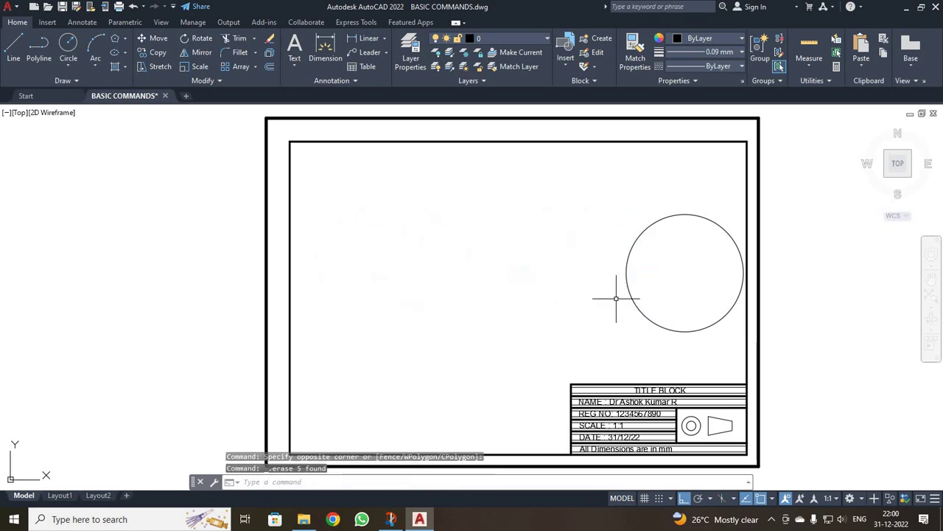
{"action": "left_click", "coordinate": [625, 291]}
{"action": "key", "text": "Delete"}
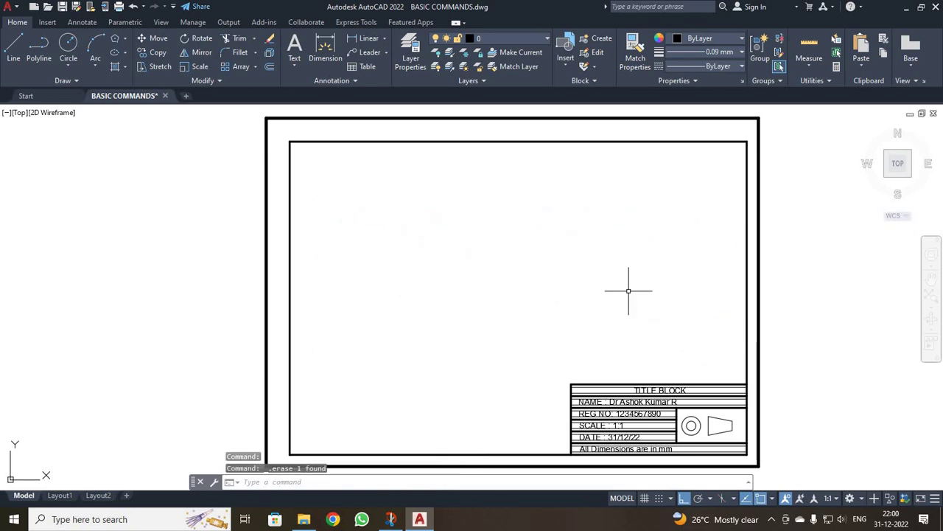
{"action": "left_click", "coordinate": [116, 42]}
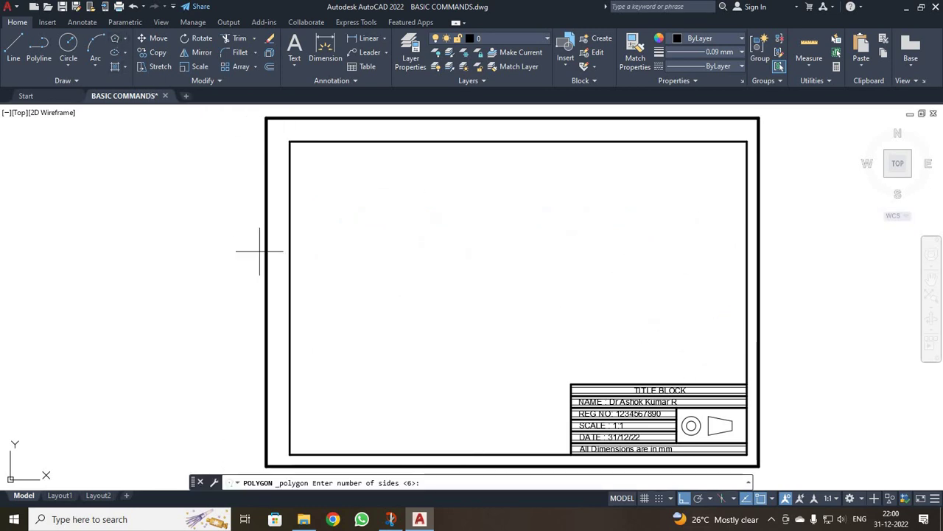
{"action": "type", "text": "5"}
{"action": "key", "text": "Return"}
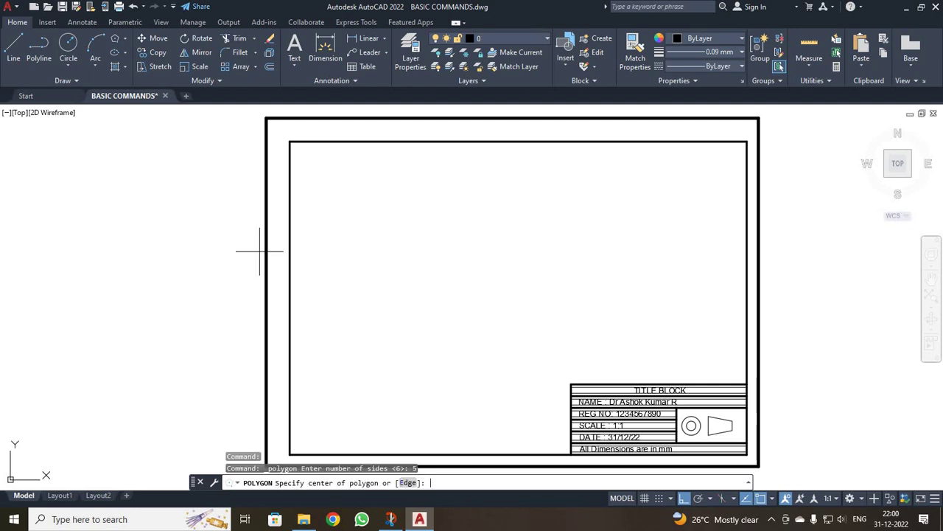
{"action": "left_click", "coordinate": [381, 279]}
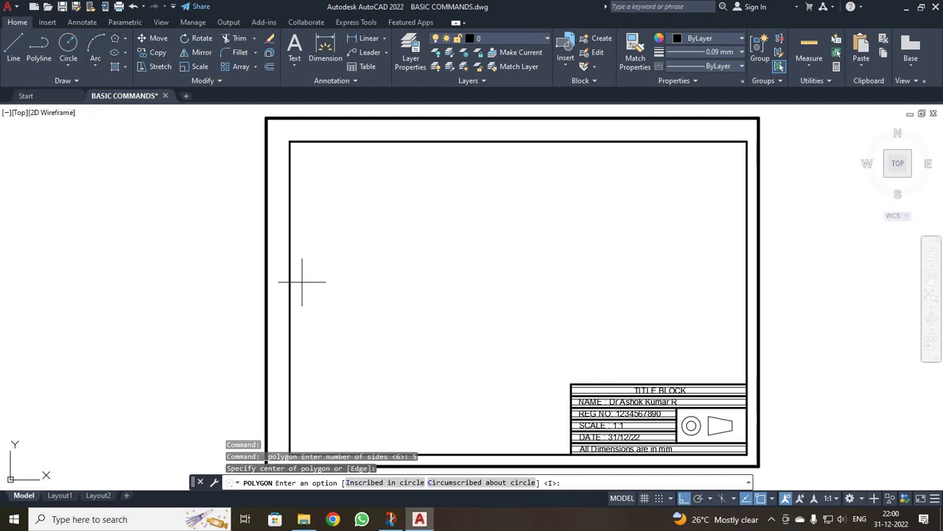
{"action": "key", "text": "Escape"}
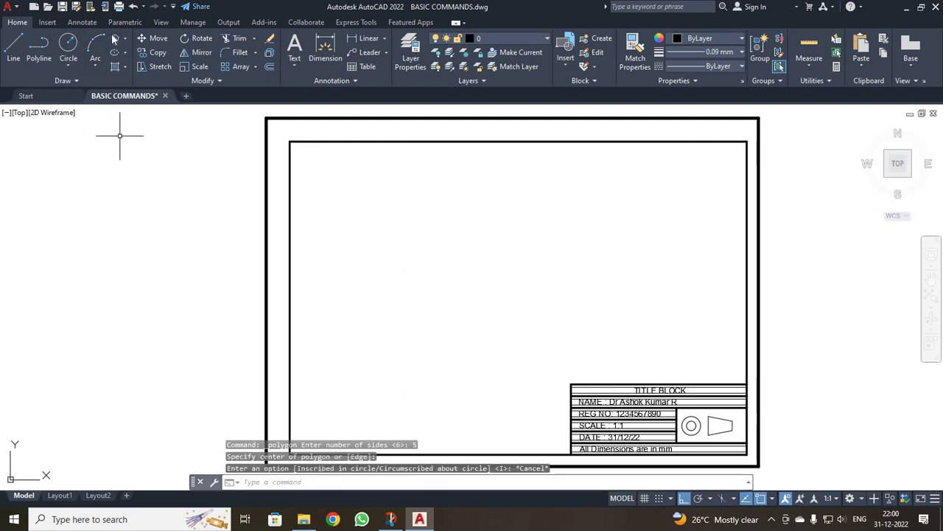
Draw a five-sided polygon by its edge in the left half of the sheet, with a horizontal base edge 60 mm long
{"action": "left_click", "coordinate": [114, 39]}
{"action": "type", "text": "5"}
{"action": "key", "text": "Return"}
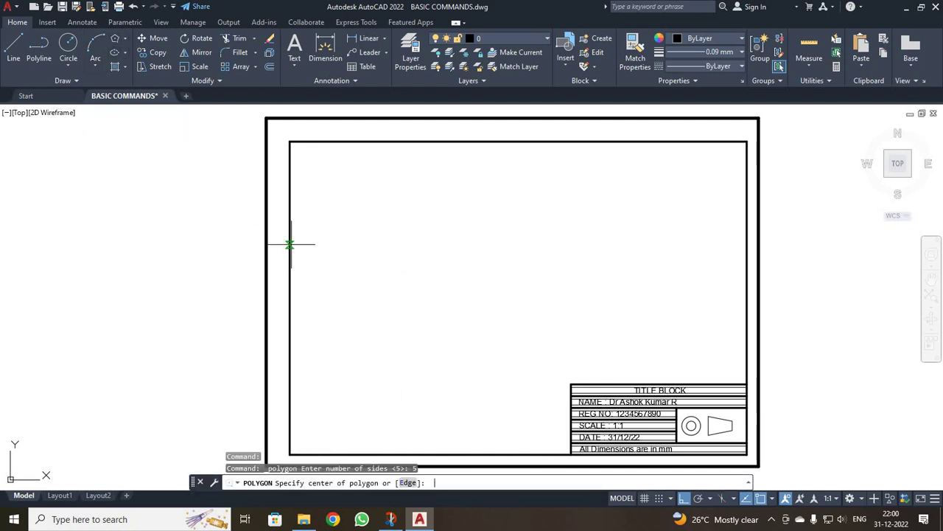
{"action": "type", "text": "e"}
{"action": "key", "text": "Return"}
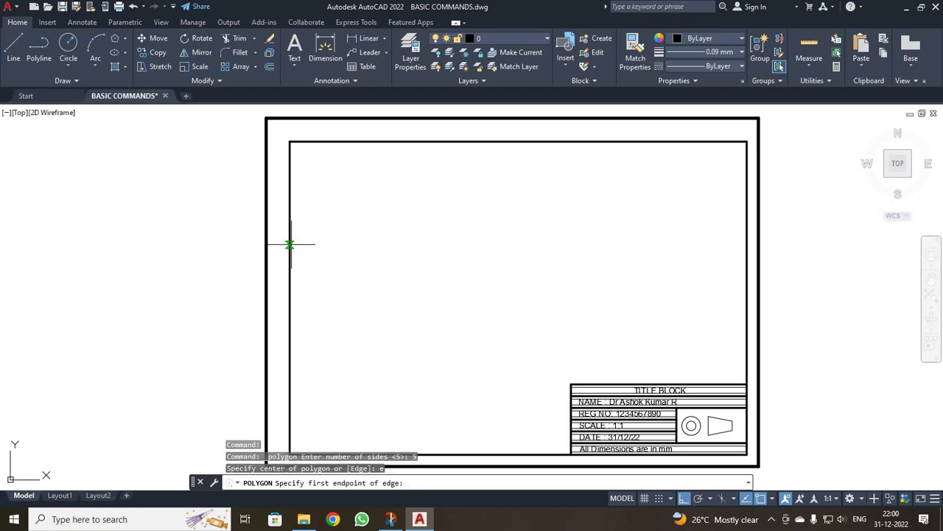
{"action": "left_click", "coordinate": [396, 301]}
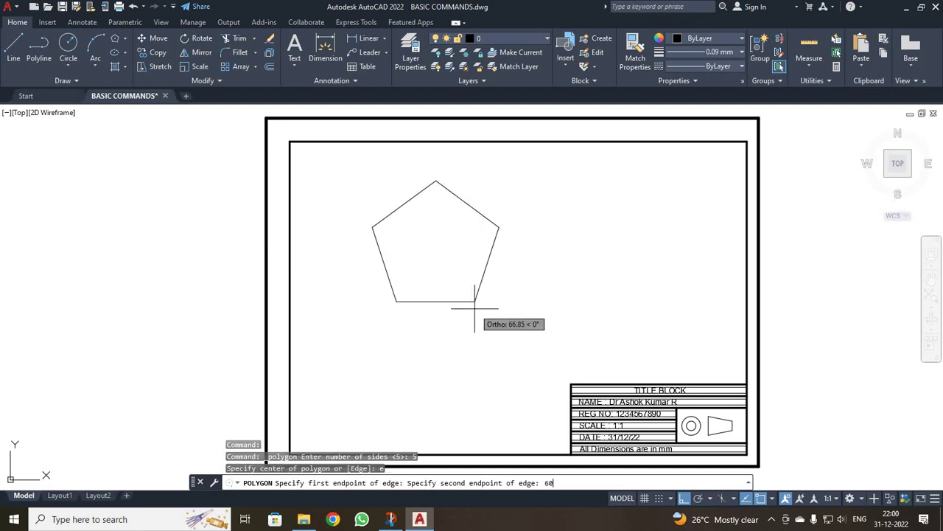
{"action": "type", "text": "60"}
{"action": "key", "text": "Return"}
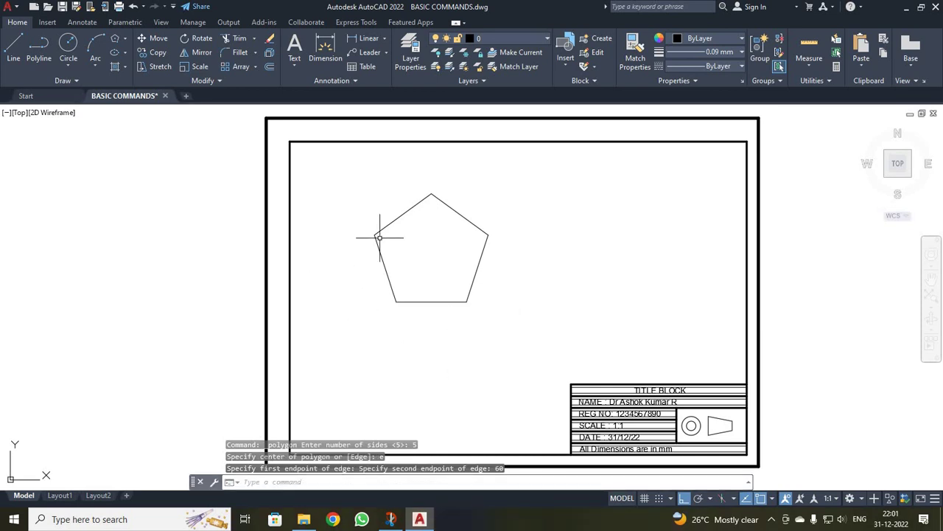
Try rotating the pentagon 90 degrees about the left endpoint of its base edge, and undo the rotation
{"action": "left_click", "coordinate": [199, 39]}
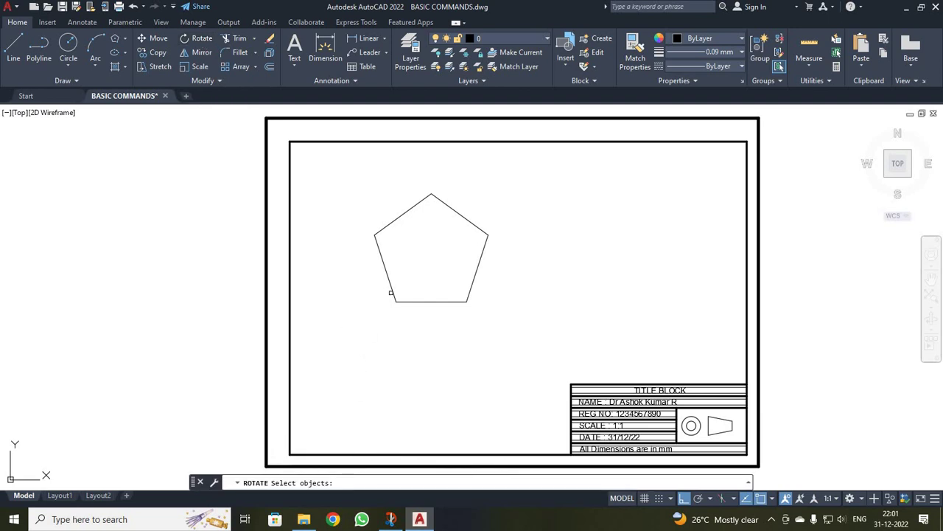
{"action": "left_click", "coordinate": [393, 287]}
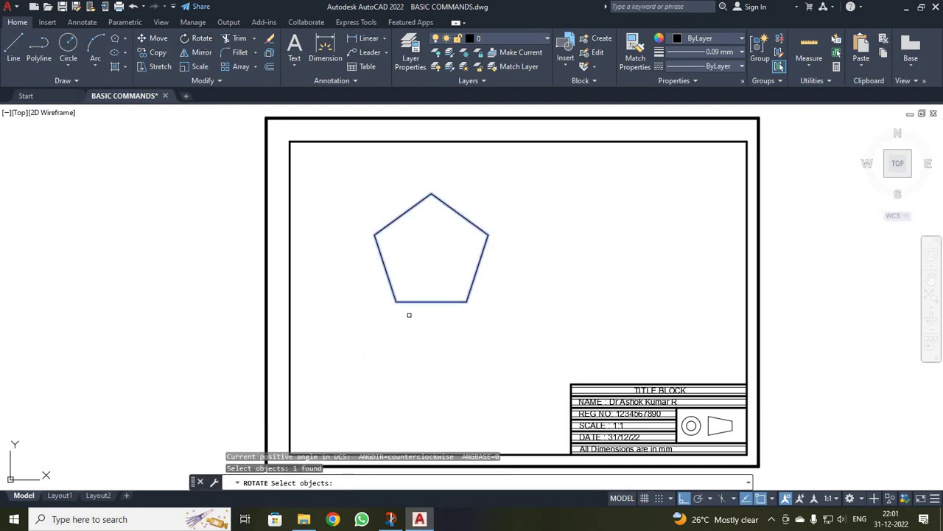
{"action": "key", "text": "Return"}
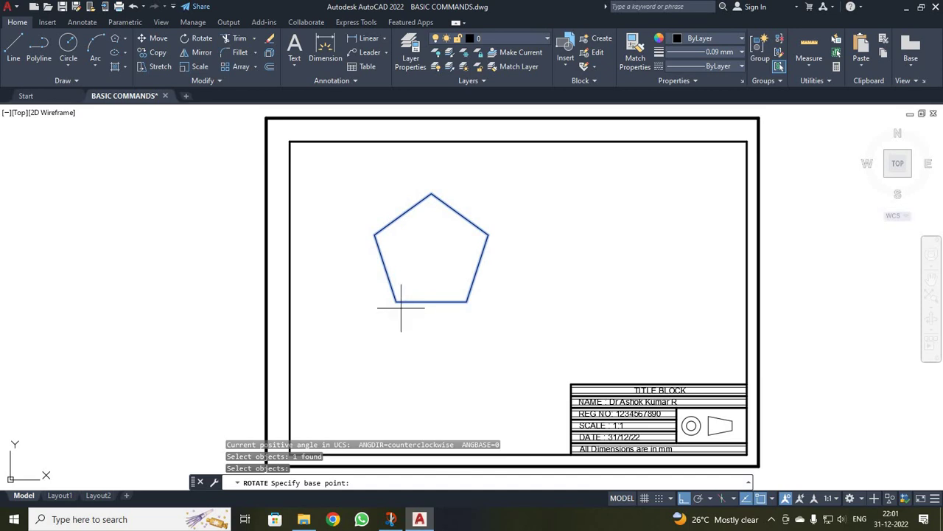
{"action": "left_click", "coordinate": [396, 301]}
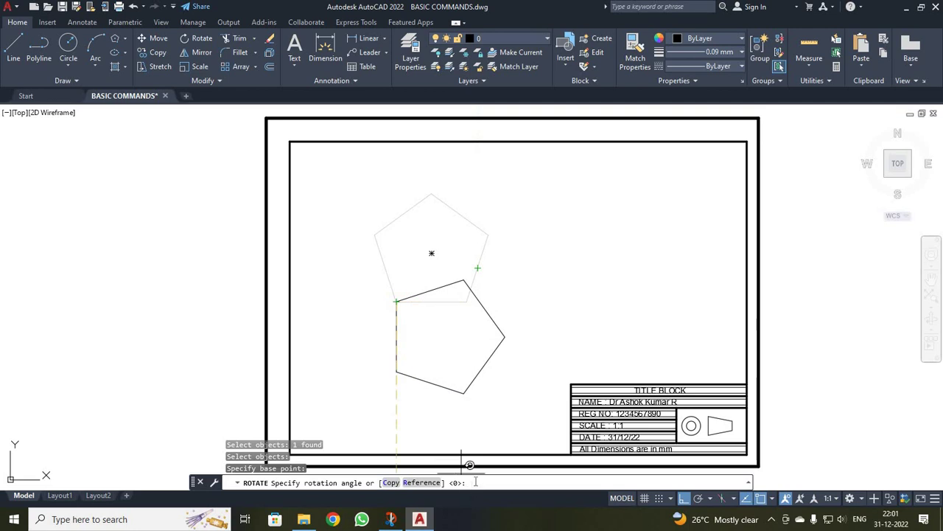
{"action": "key", "text": "Return"}
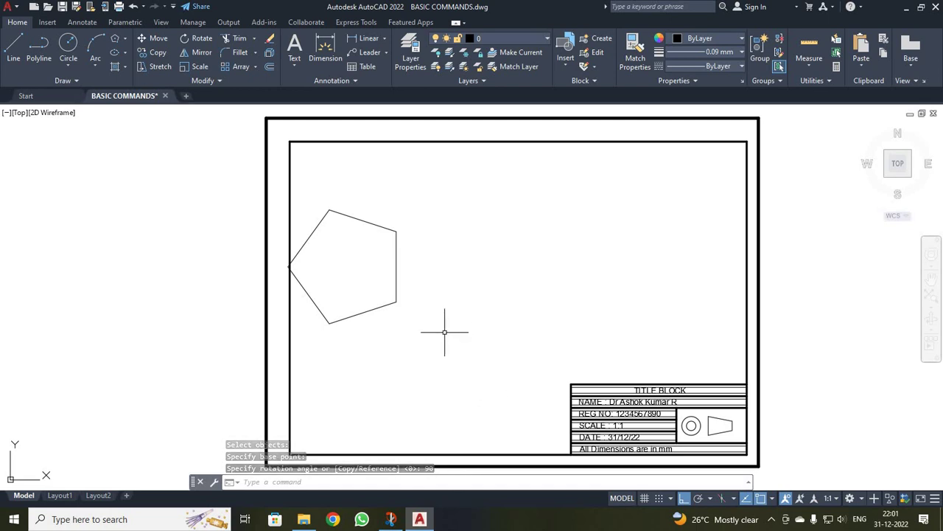
{"action": "key", "text": "ctrl+z"}
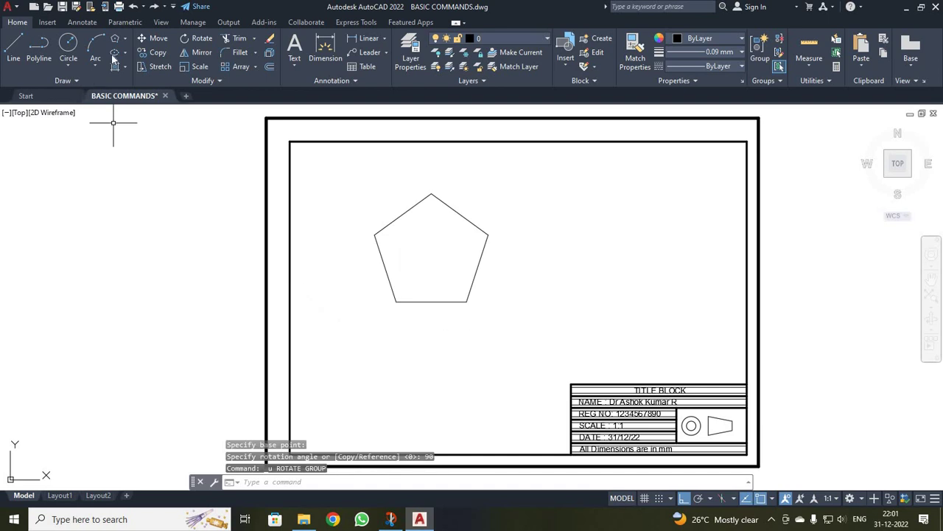
Rotate the pentagon 180 degrees about the left endpoint of its base edge
{"action": "left_click", "coordinate": [199, 45]}
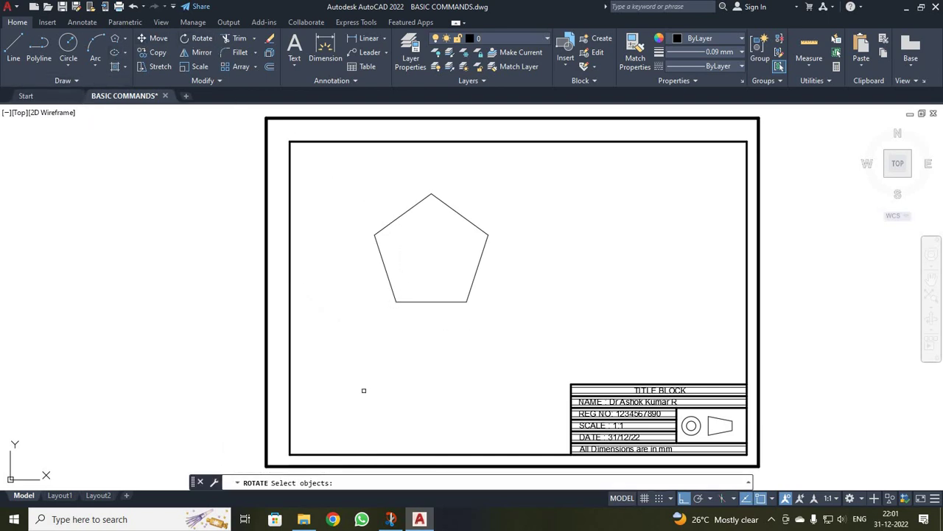
{"action": "left_click", "coordinate": [388, 273]}
{"action": "key", "text": "Return"}
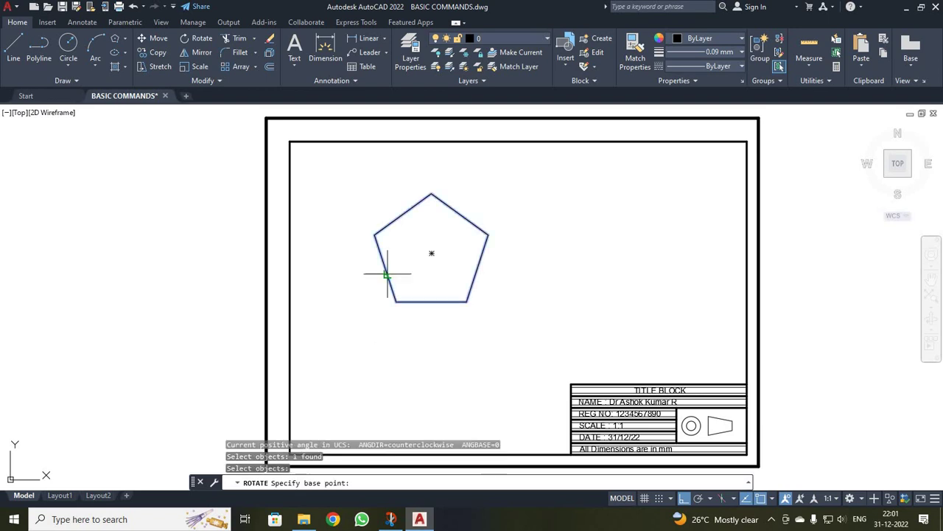
{"action": "left_click", "coordinate": [397, 300]}
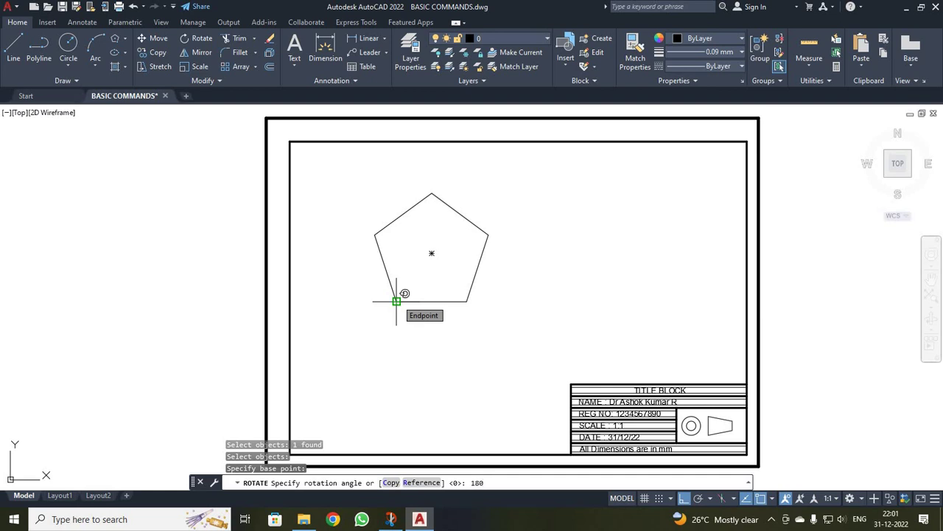
{"action": "key", "text": "Return"}
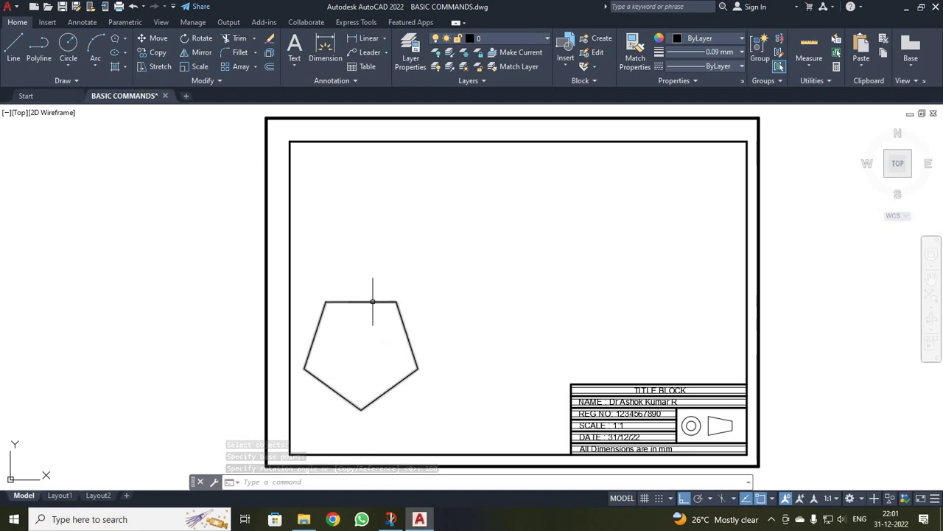
Mirror the pentagon across its horizontal top edge, keeping the source object
{"action": "left_click", "coordinate": [199, 55]}
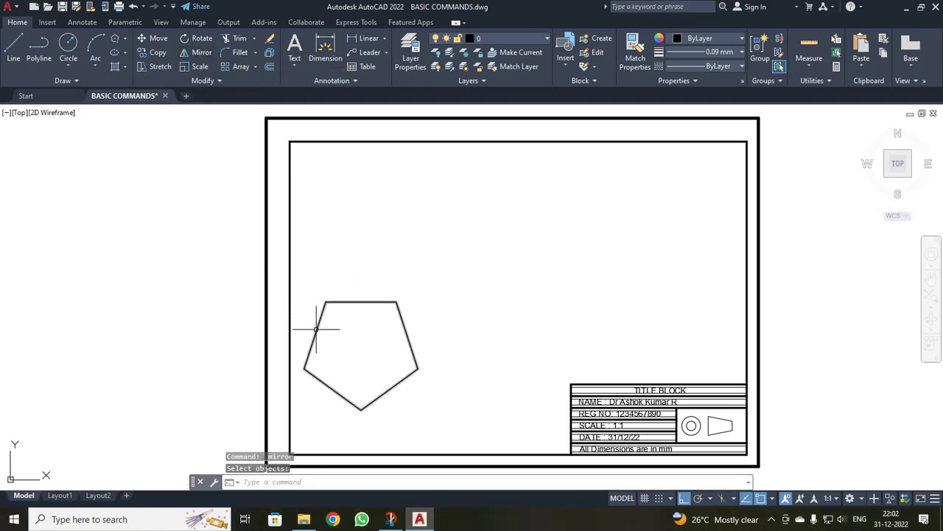
{"action": "key", "text": "Return"}
{"action": "left_click", "coordinate": [412, 371]}
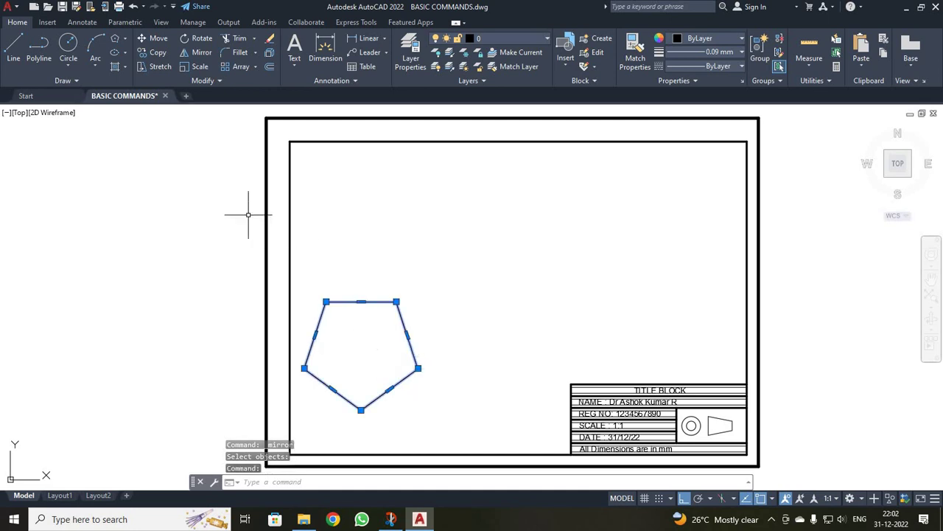
{"action": "left_click", "coordinate": [193, 52]}
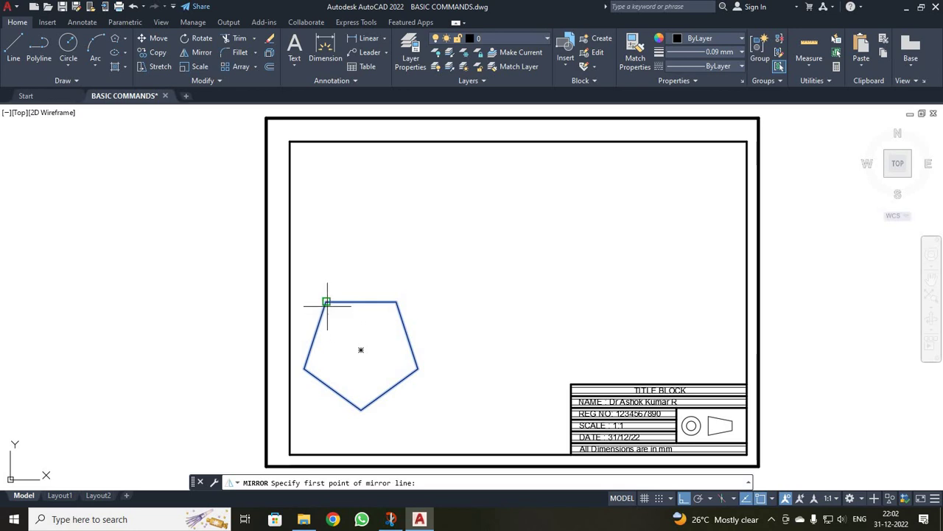
{"action": "left_click", "coordinate": [325, 302]}
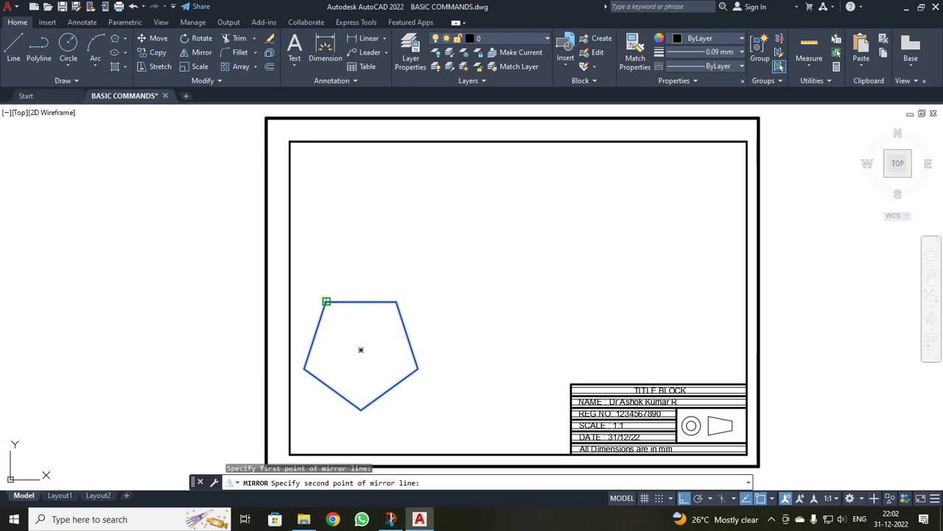
{"action": "left_click", "coordinate": [397, 302]}
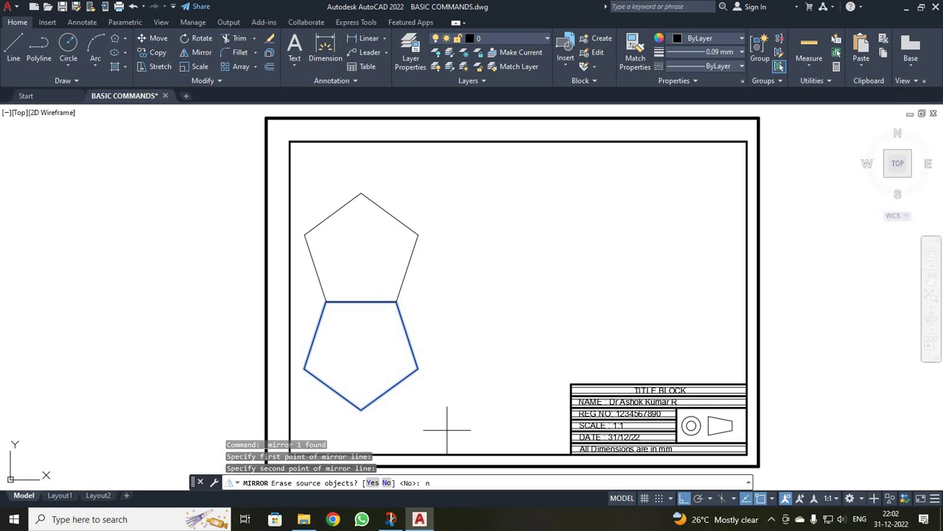
{"action": "key", "text": "Return"}
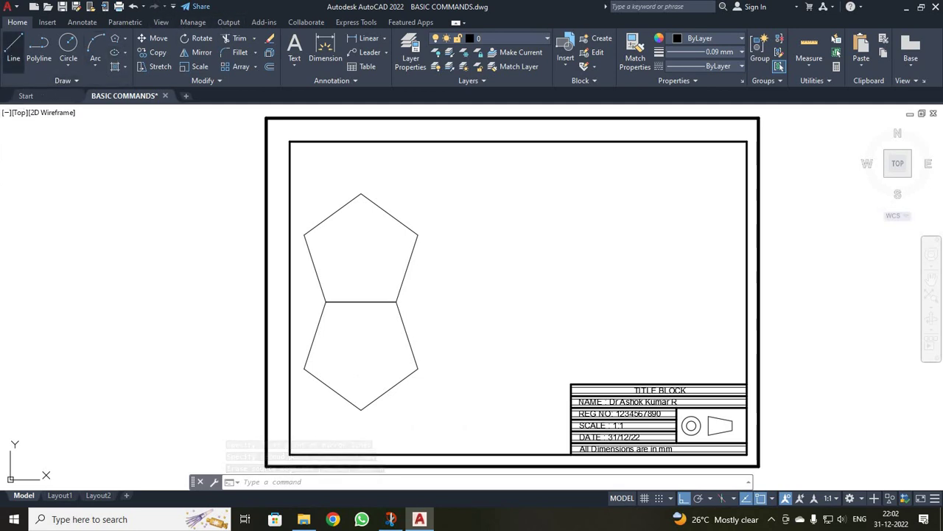
Draw a horizontal line in the open area to the right of the two pentagons
{"action": "left_click", "coordinate": [13, 49]}
{"action": "left_click", "coordinate": [485, 269]}
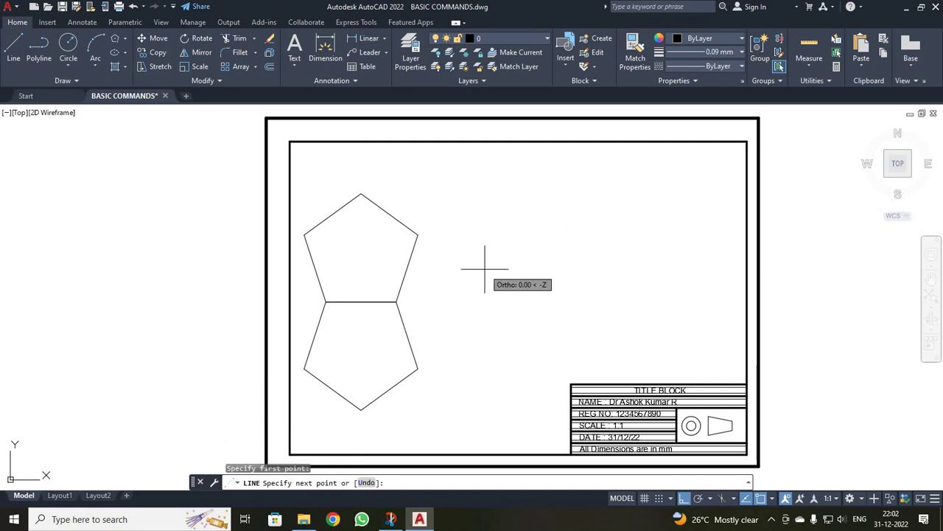
{"action": "left_click", "coordinate": [679, 269]}
{"action": "key", "text": "Escape"}
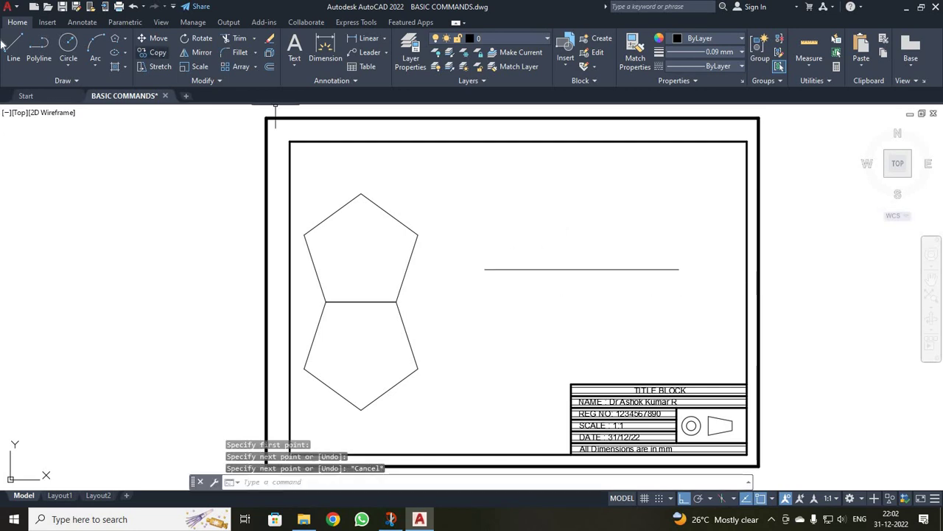
Draw two separate vertical lines crossing the horizontal line, one near its middle and one to the left of that
{"action": "left_click", "coordinate": [13, 49]}
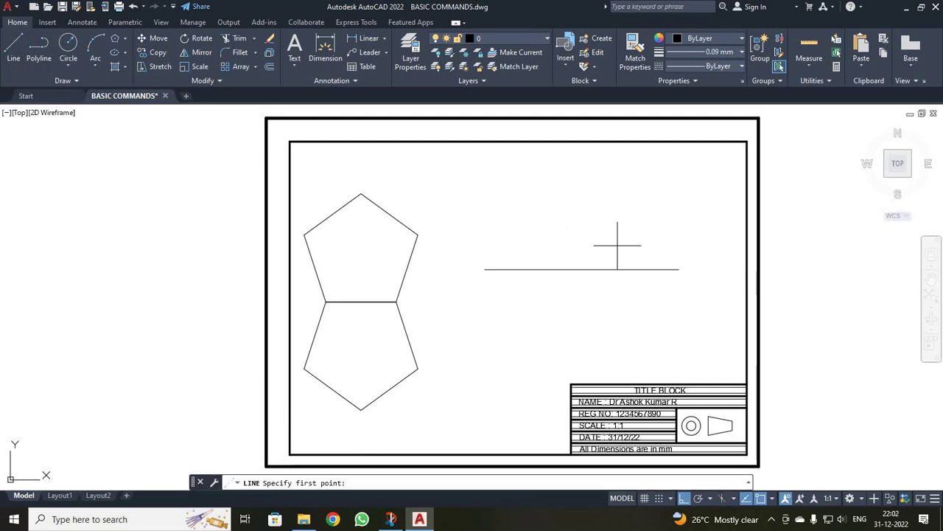
{"action": "left_click", "coordinate": [595, 206]}
{"action": "left_click", "coordinate": [595, 344]}
{"action": "left_click", "coordinate": [555, 228]}
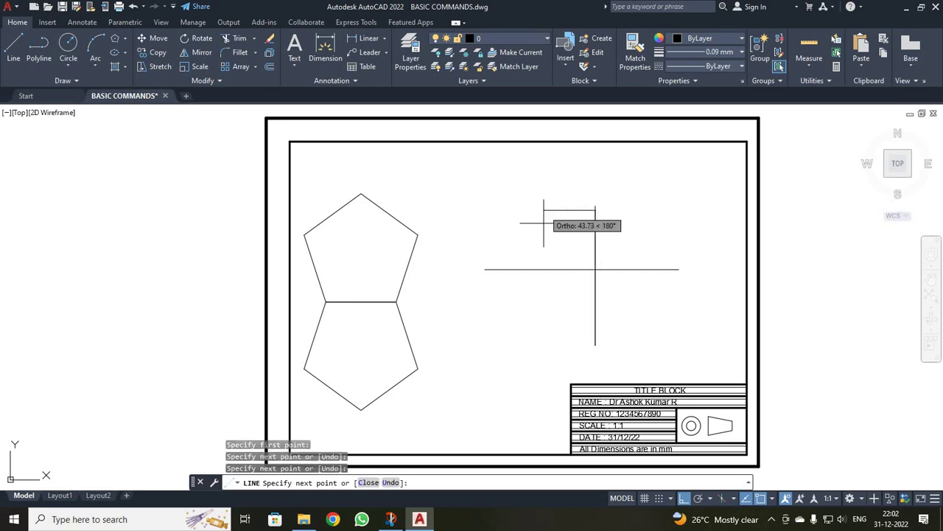
{"action": "key", "text": "Escape"}
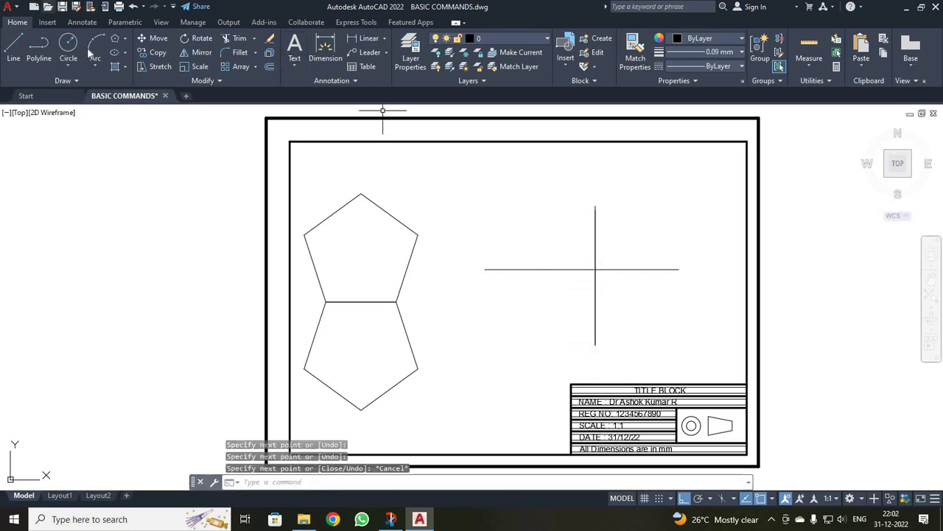
{"action": "left_click", "coordinate": [14, 49]}
{"action": "left_click", "coordinate": [538, 218]}
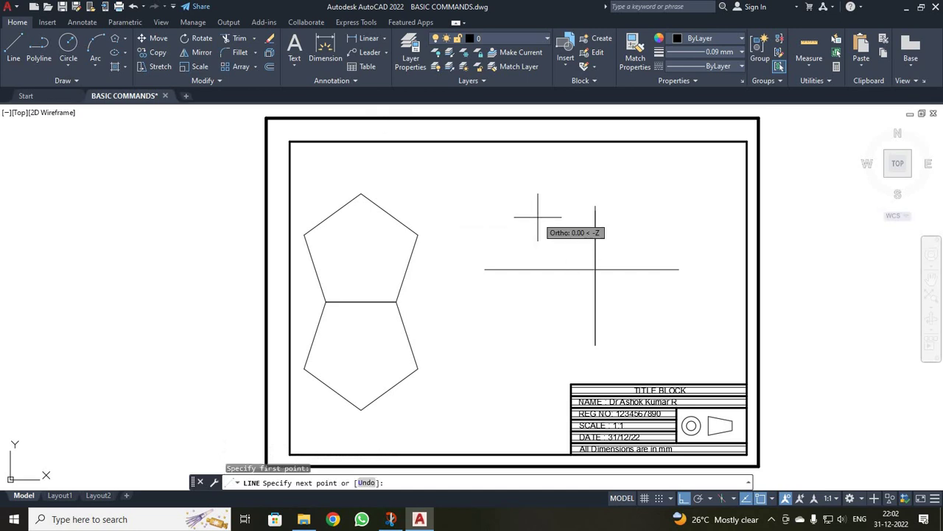
{"action": "left_click", "coordinate": [556, 344]}
{"action": "key", "text": "Escape"}
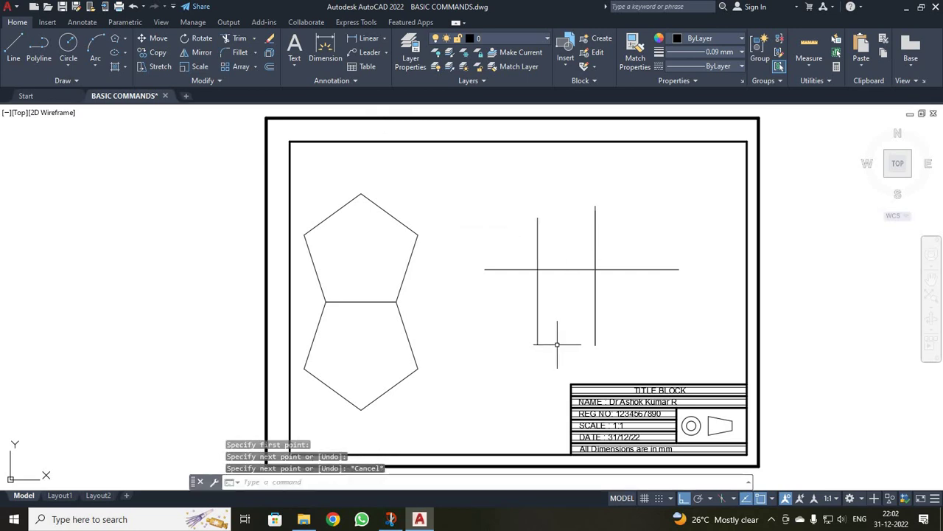
Trim both vertical lines above the horizontal line and the horizontal line's ends outside the two verticals
{"action": "left_click", "coordinate": [237, 41]}
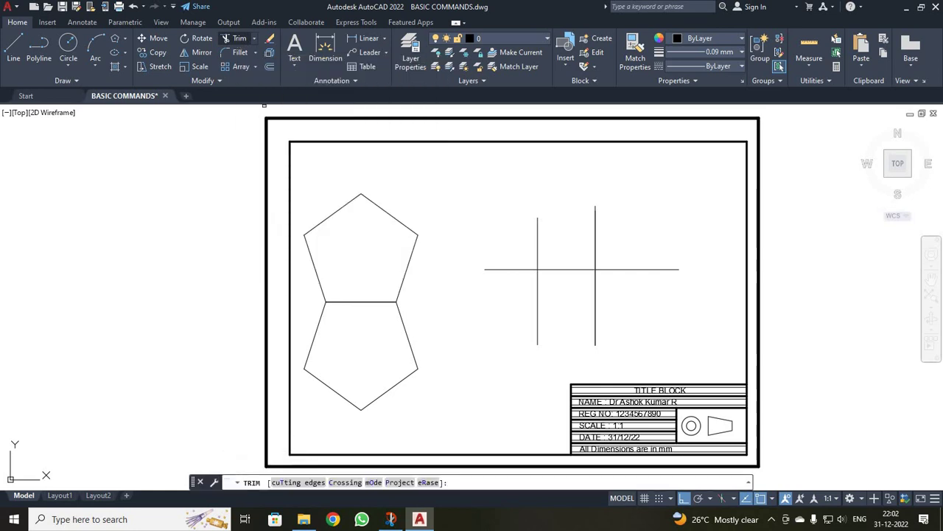
{"action": "left_click", "coordinate": [539, 236]}
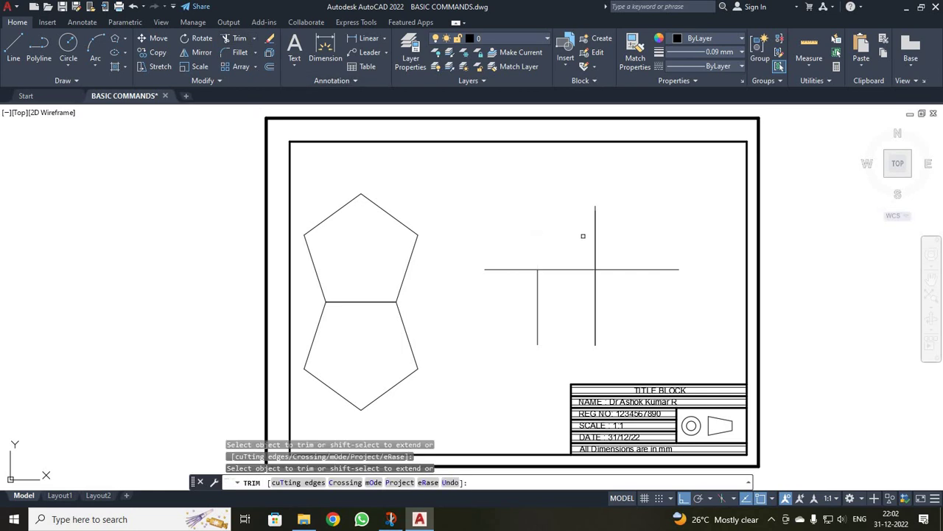
{"action": "left_click", "coordinate": [596, 235]}
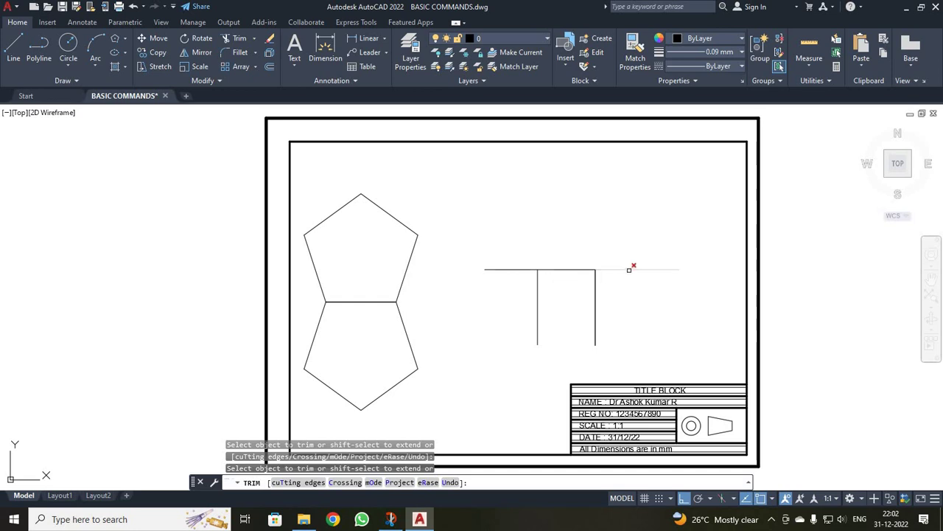
{"action": "left_click_drag", "start_coordinate": [515, 268], "coordinate": [516, 267]}
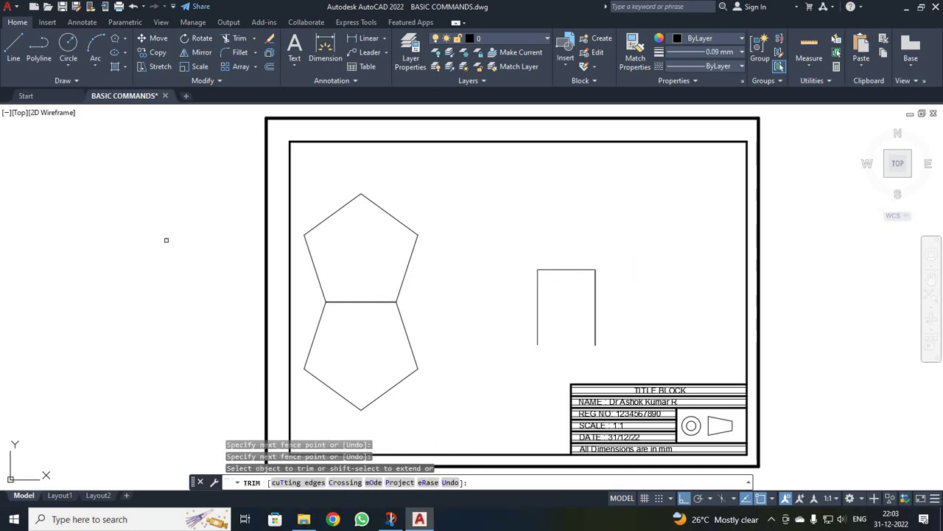
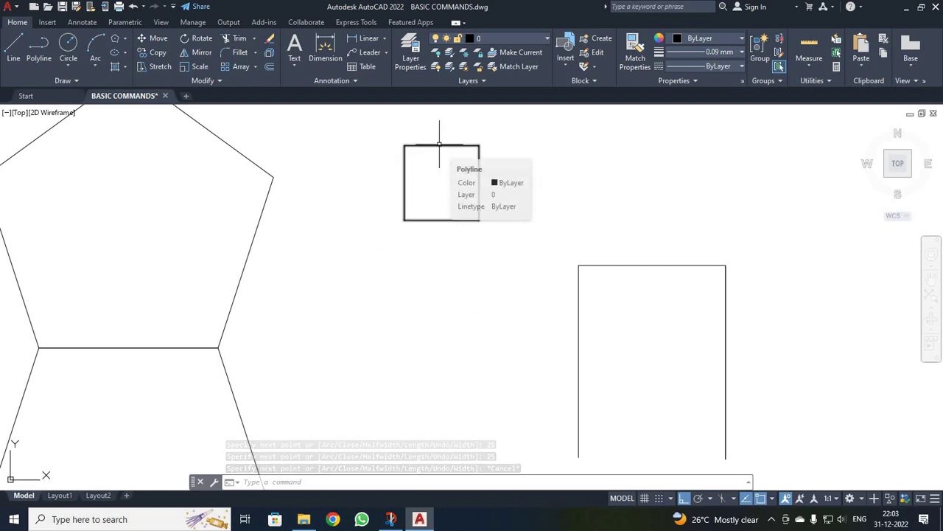
Try to fillet the upper-left corner of the small polyline square between its top and left edges
{"action": "left_click", "coordinate": [241, 52]}
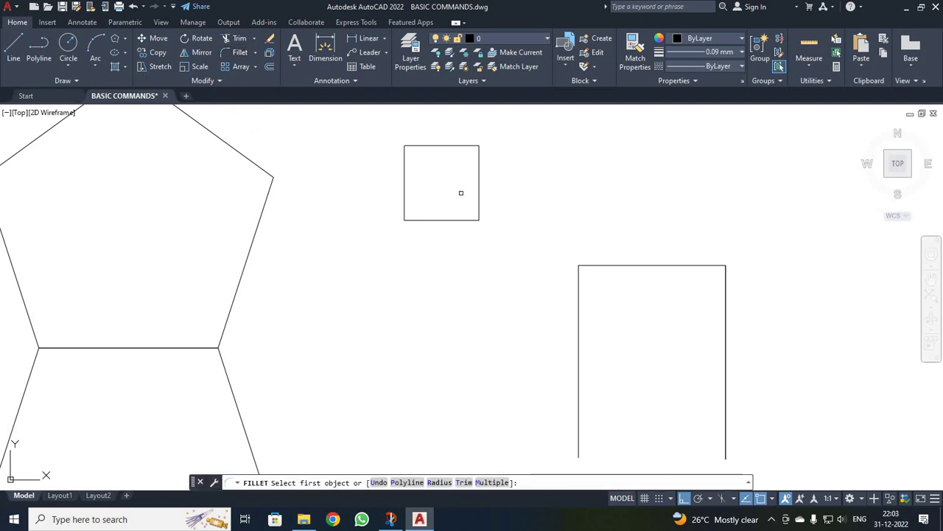
{"action": "left_click", "coordinate": [462, 144]}
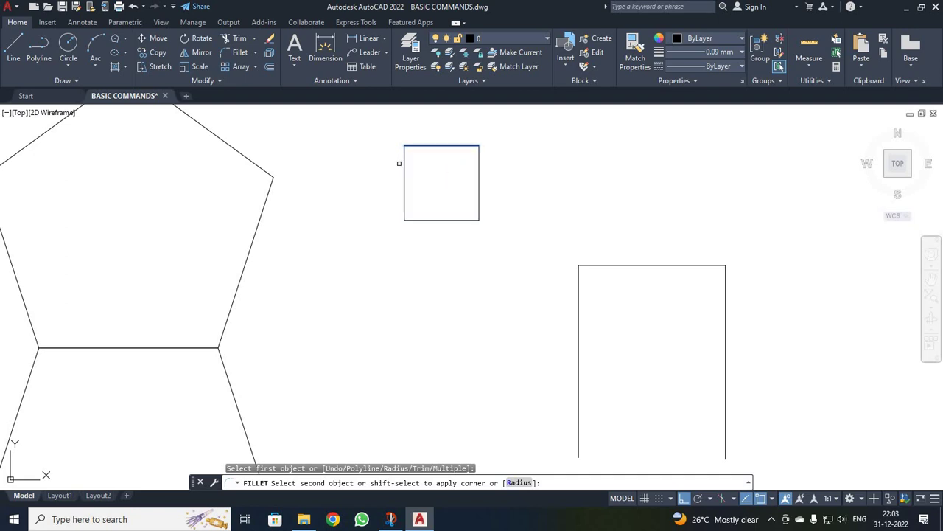
{"action": "left_click", "coordinate": [405, 167]}
Delete the small polyline square located between the pentagons and the three-sided shape
{"action": "left_click", "coordinate": [433, 168]}
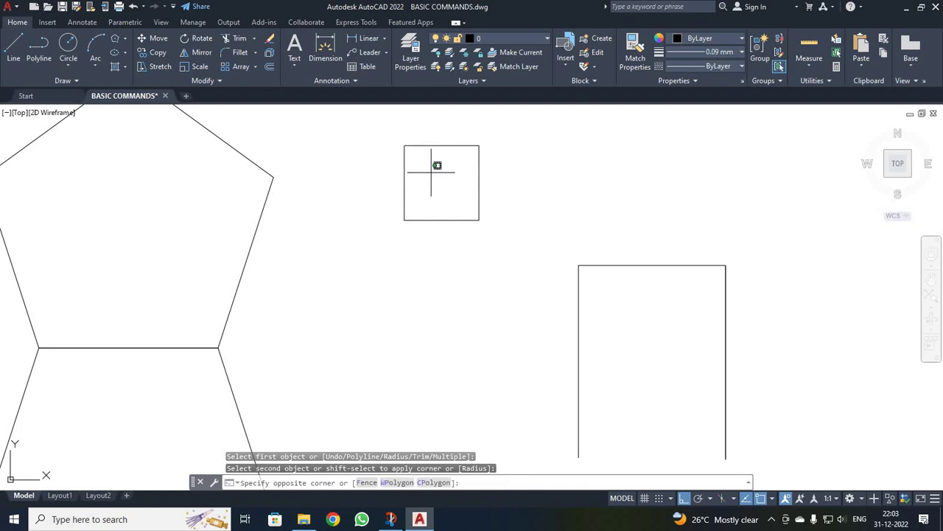
{"action": "left_click", "coordinate": [386, 168]}
{"action": "scroll", "coordinate": [386, 168], "scroll_direction": "down", "scroll_amount": 5}
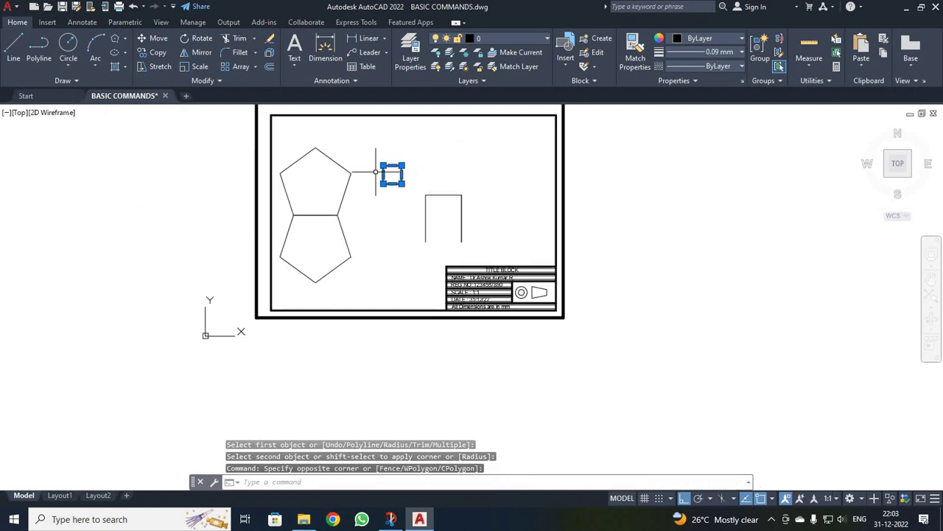
{"action": "scroll", "coordinate": [376, 172], "scroll_direction": "up", "scroll_amount": 3}
{"action": "key", "text": "Delete"}
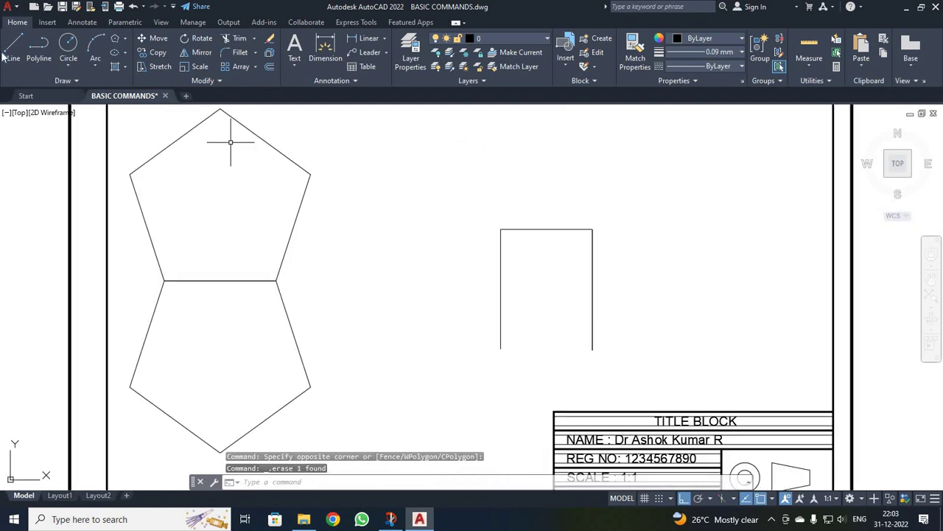
Draw a 50 mm square from four separate lines, above and to the right of the three-sided shape
{"action": "left_click", "coordinate": [13, 48]}
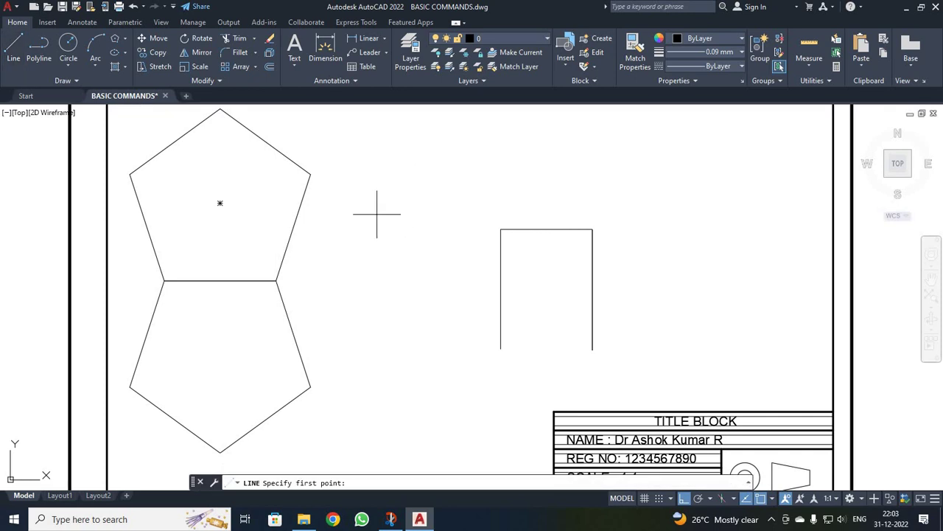
{"action": "left_click", "coordinate": [647, 228]}
{"action": "type", "text": "5"}
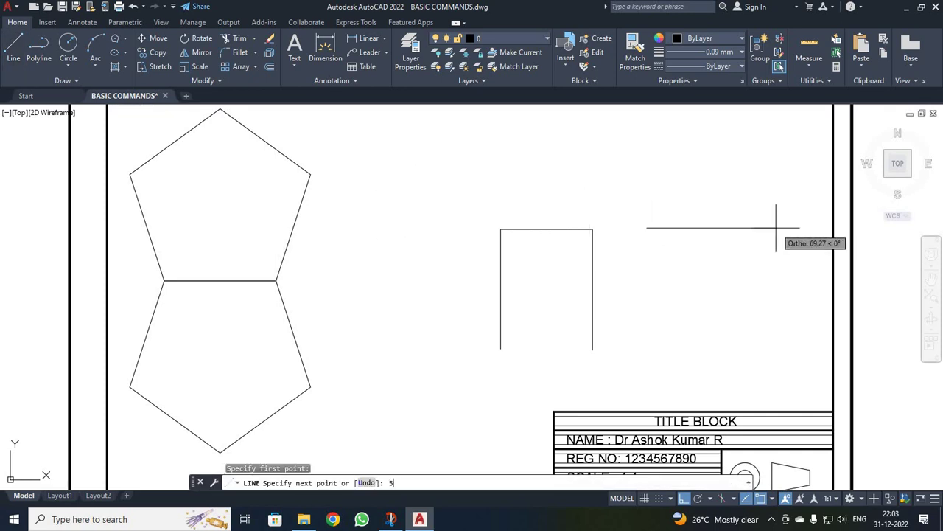
{"action": "type", "text": "0"}
{"action": "key", "text": "Return"}
{"action": "type", "text": "50"}
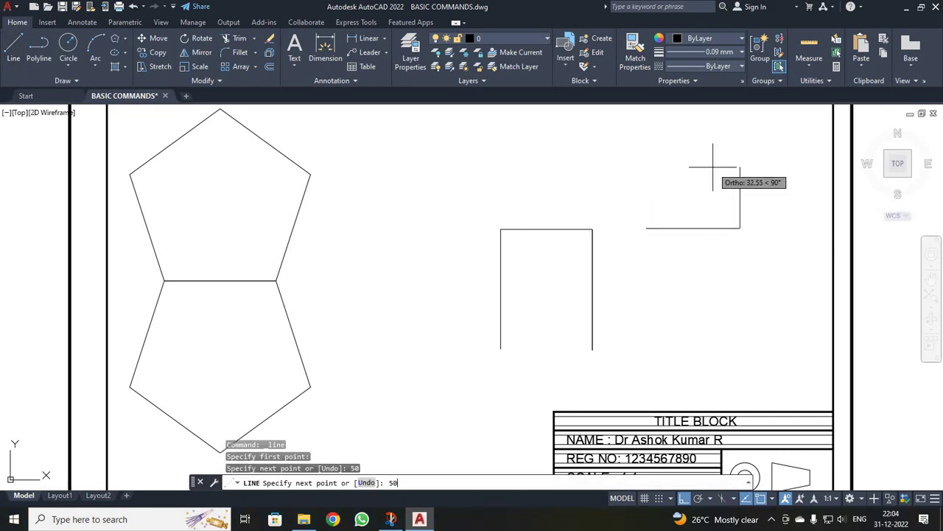
{"action": "key", "text": "Return"}
{"action": "type", "text": "50"}
{"action": "key", "text": "Return"}
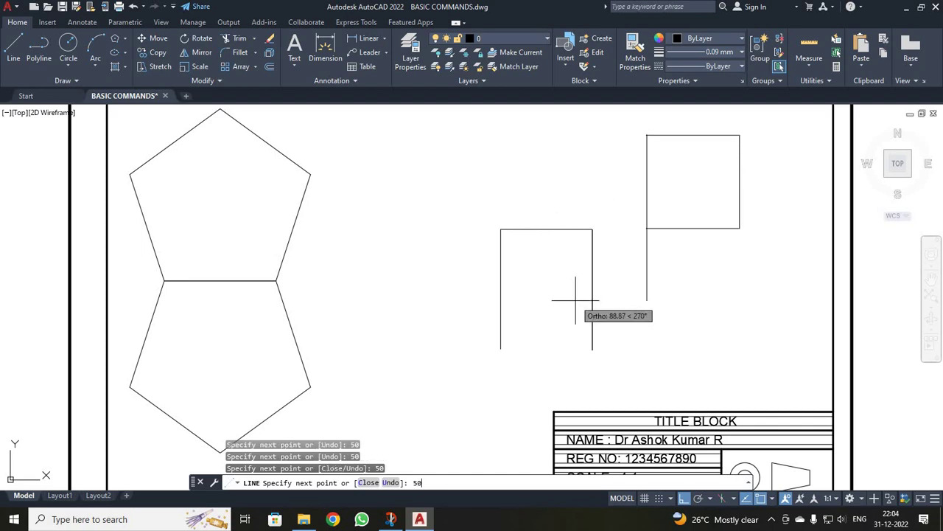
{"action": "type", "text": "50"}
{"action": "key", "text": "Return"}
{"action": "key", "text": "Return"}
Try to fillet the upper-right corner of the 50 mm square without setting a radius
{"action": "left_click", "coordinate": [240, 52]}
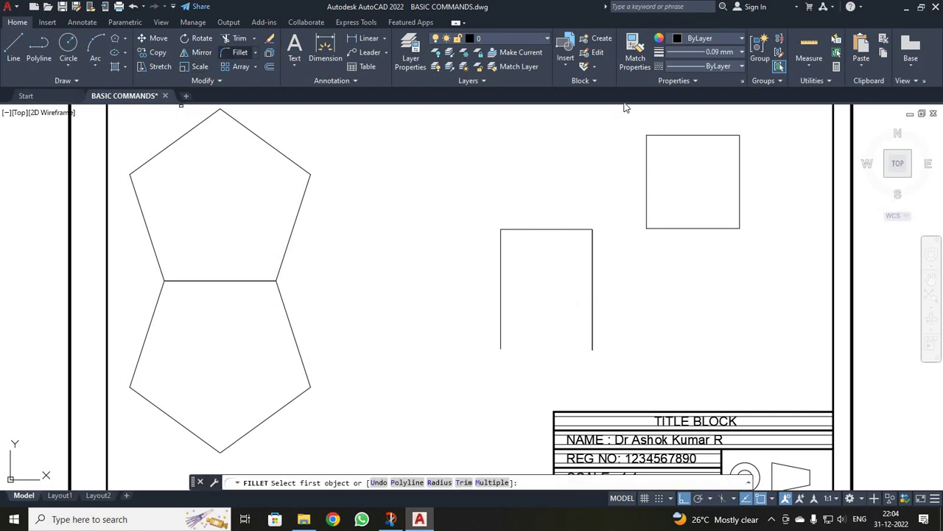
{"action": "left_click", "coordinate": [714, 136]}
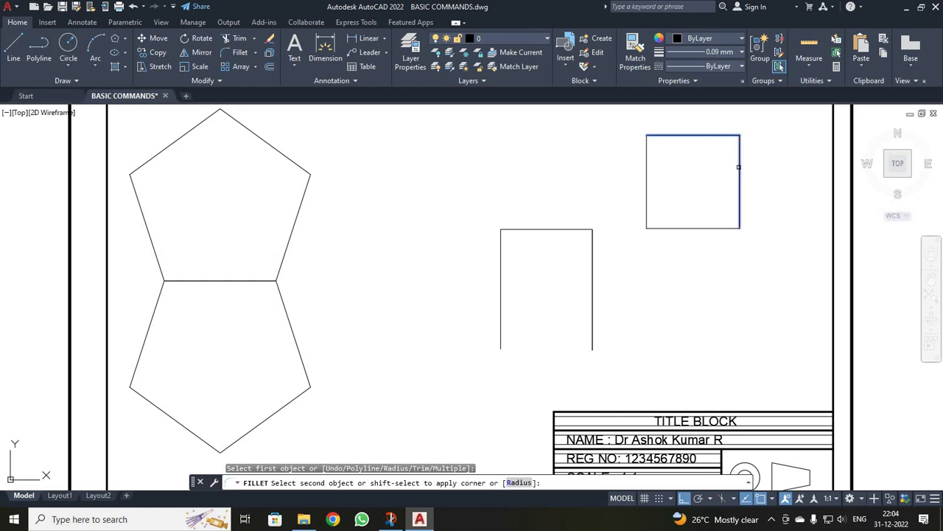
{"action": "left_click", "coordinate": [739, 166]}
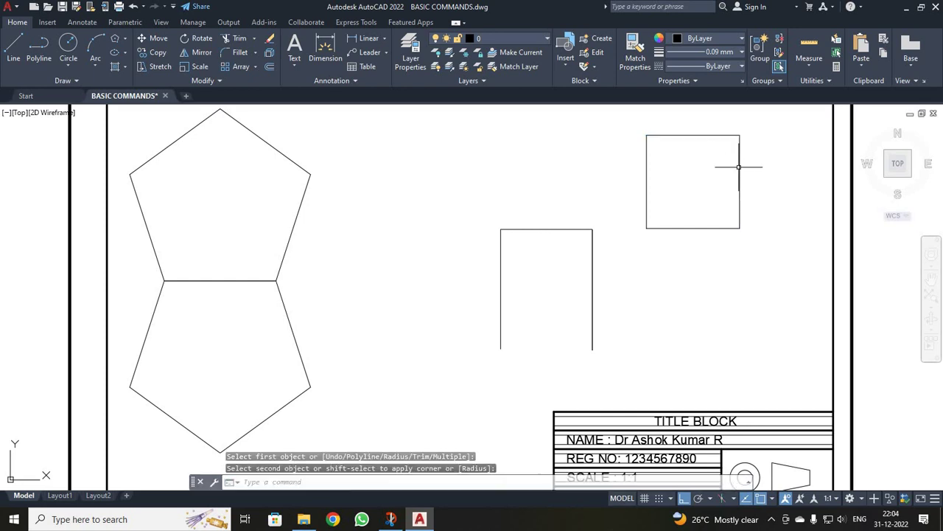
Fillet the 50 mm square's upper-right corner between its top and right edges with a radius of 5 mm
{"action": "left_click", "coordinate": [243, 53]}
{"action": "left_click", "coordinate": [701, 135]}
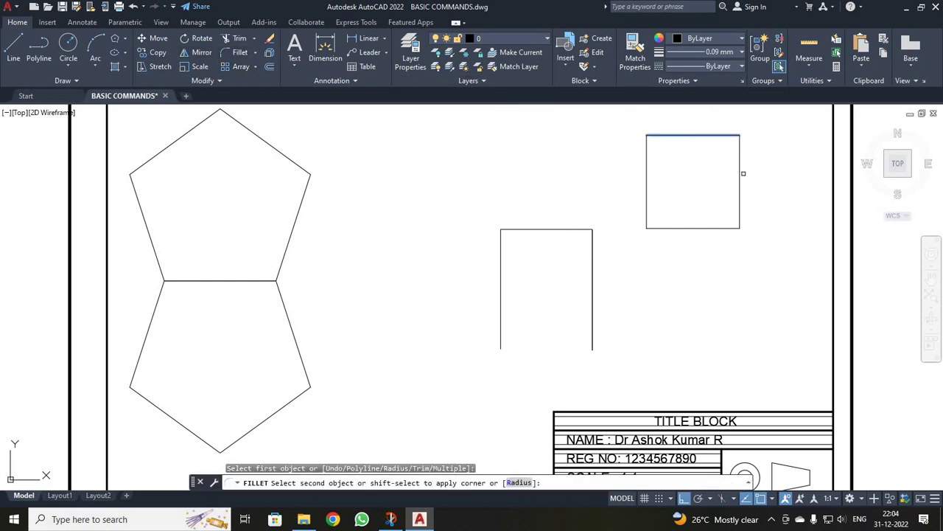
{"action": "key", "text": "Return"}
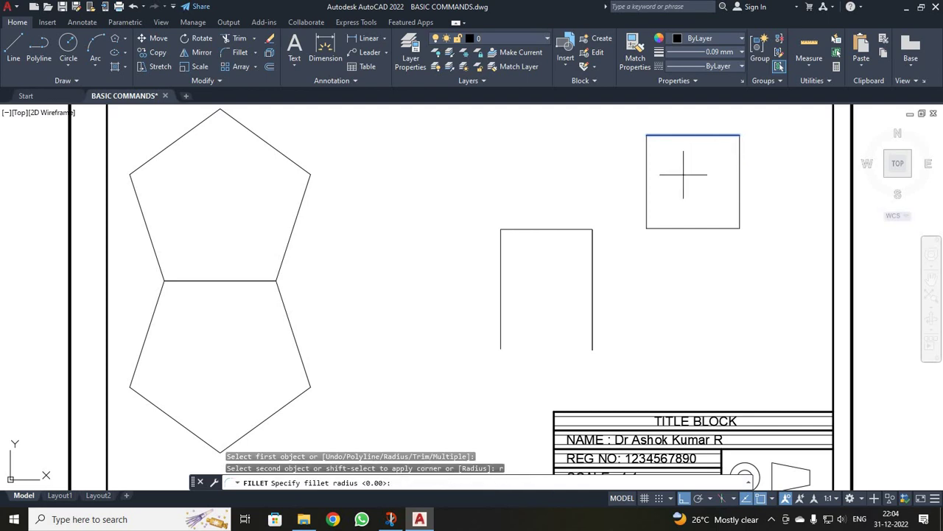
{"action": "key", "text": "Return"}
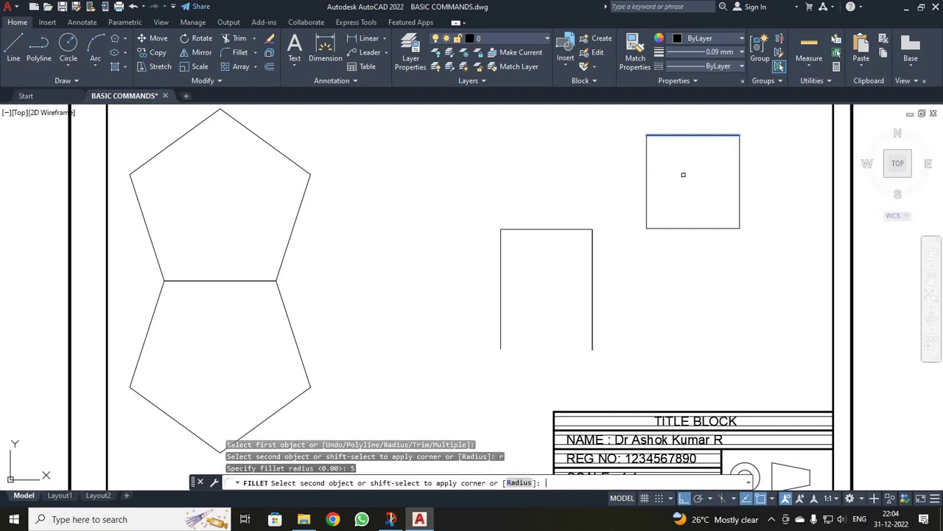
{"action": "left_click", "coordinate": [740, 161]}
{"action": "scroll", "coordinate": [762, 159], "scroll_direction": "up", "scroll_amount": 2}
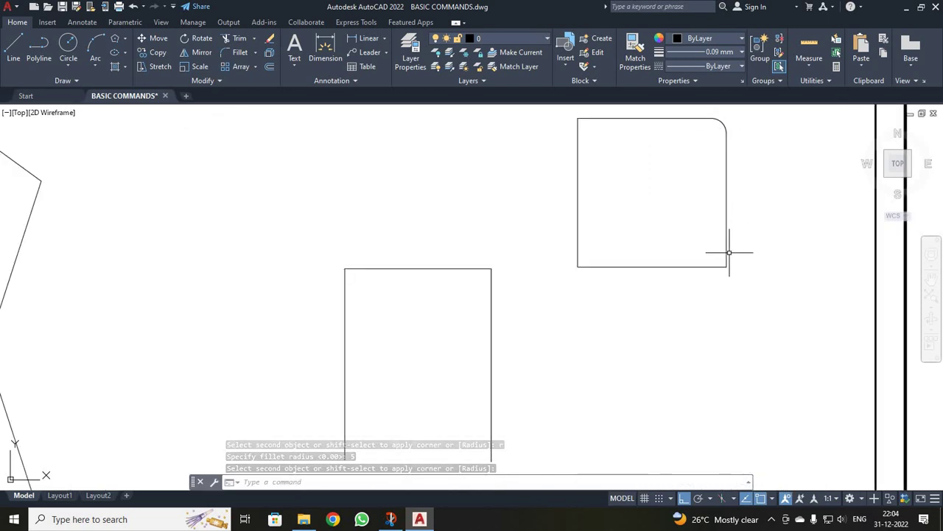
Fillet the square's lower-right corner between its right and bottom edges, using the same 5 mm radius
{"action": "scroll", "coordinate": [526, 217], "scroll_direction": "down", "scroll_amount": 2}
{"action": "left_click", "coordinate": [236, 53]}
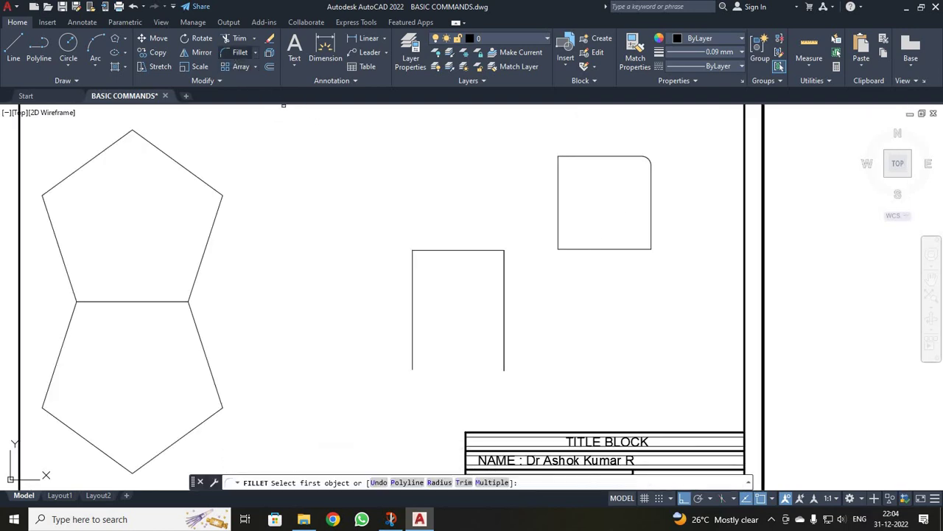
{"action": "left_click", "coordinate": [651, 228]}
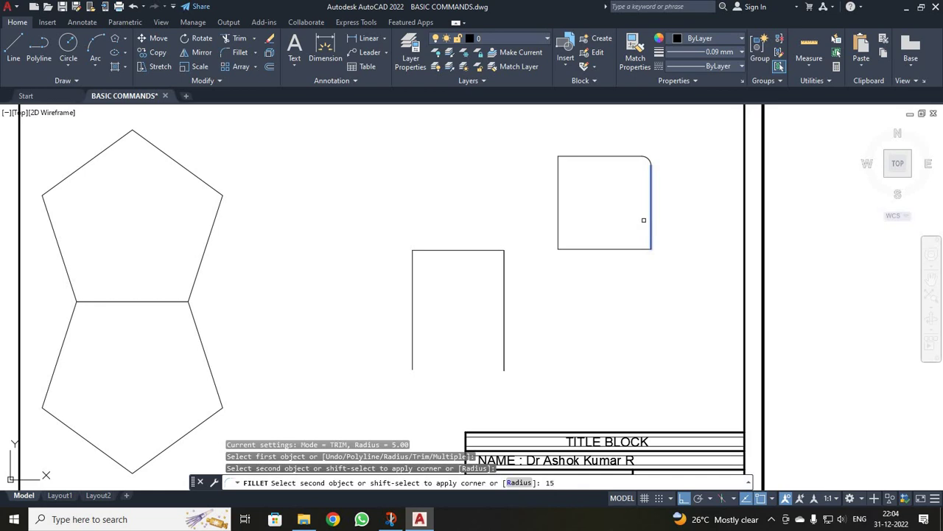
{"action": "type", "text": "15"}
{"action": "key", "text": "Return"}
{"action": "left_click", "coordinate": [631, 245]}
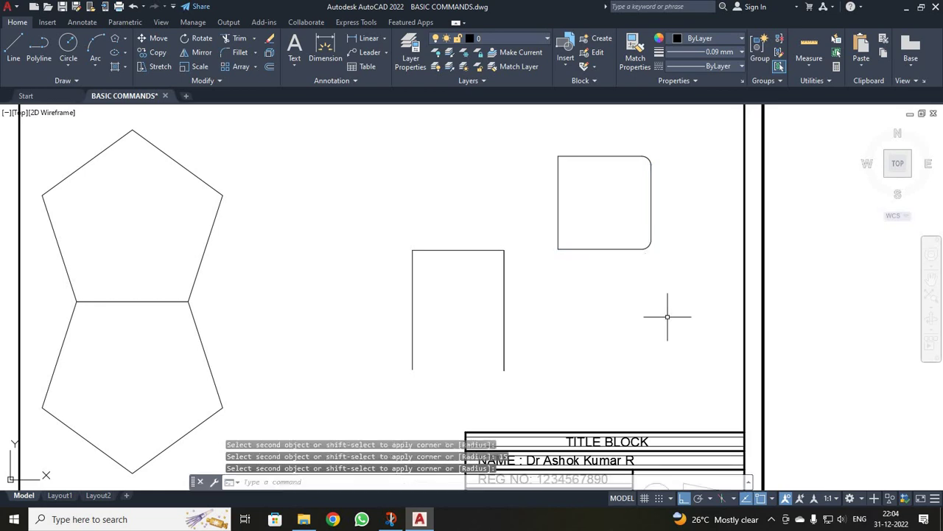
{"action": "scroll", "coordinate": [667, 317], "scroll_direction": "up", "scroll_amount": 4}
{"action": "scroll", "coordinate": [668, 317], "scroll_direction": "down", "scroll_amount": 4}
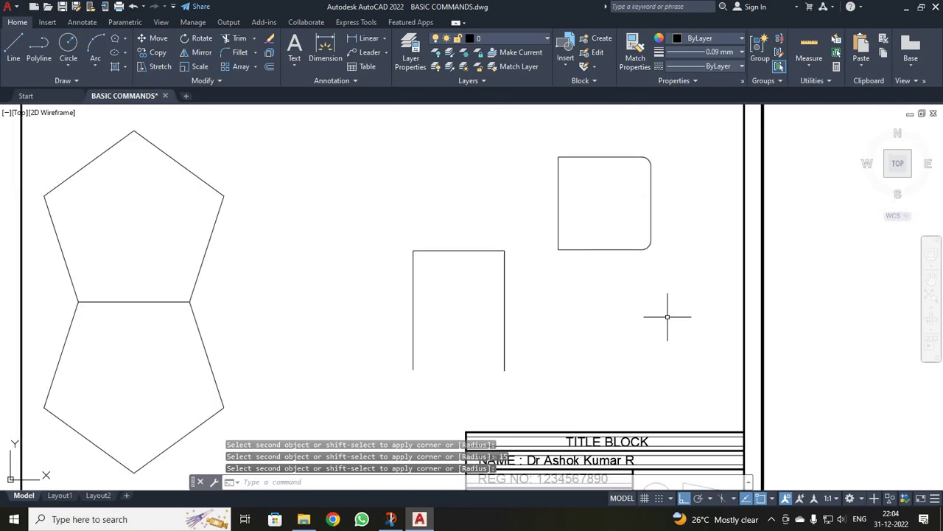
Start a chamfer from the square's top edge and set the first chamfer distance to 5 mm
{"action": "left_click", "coordinate": [255, 52]}
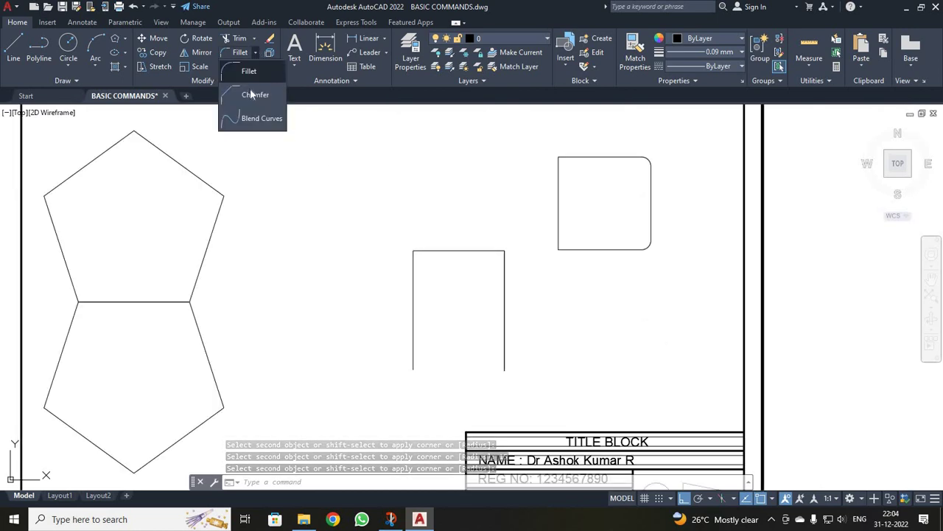
{"action": "left_click", "coordinate": [252, 94]}
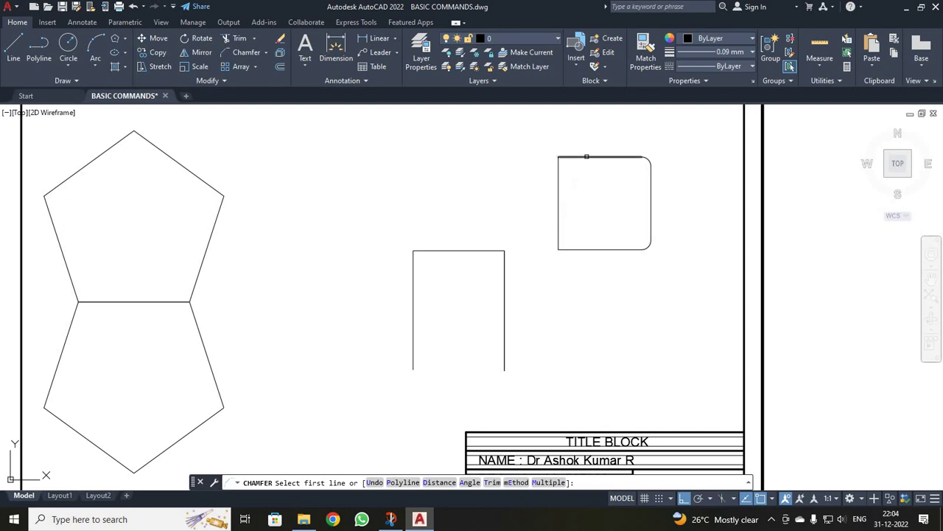
{"action": "left_click", "coordinate": [587, 157]}
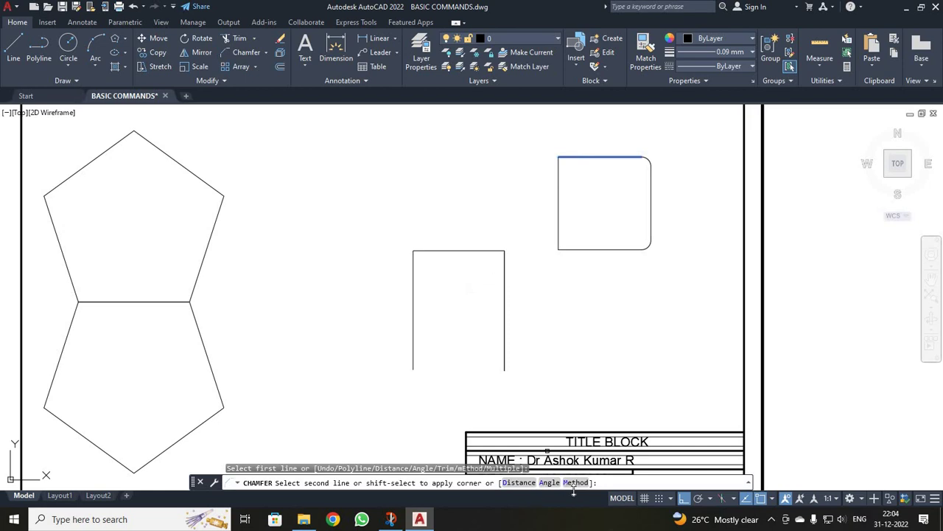
{"action": "left_click", "coordinate": [537, 470]}
{"action": "left_click", "coordinate": [536, 470]}
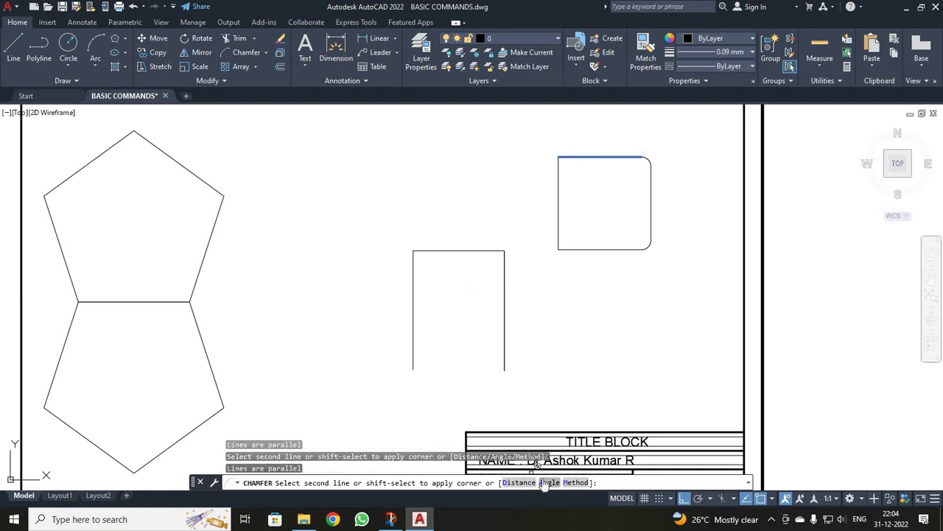
{"action": "type", "text": "d"}
{"action": "key", "text": "Return"}
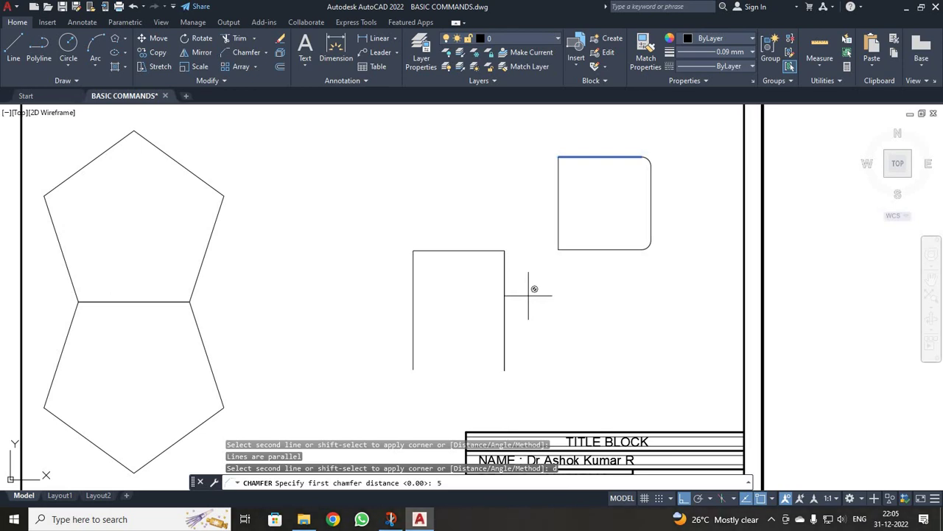
{"action": "type", "text": "5"}
{"action": "key", "text": "Return"}
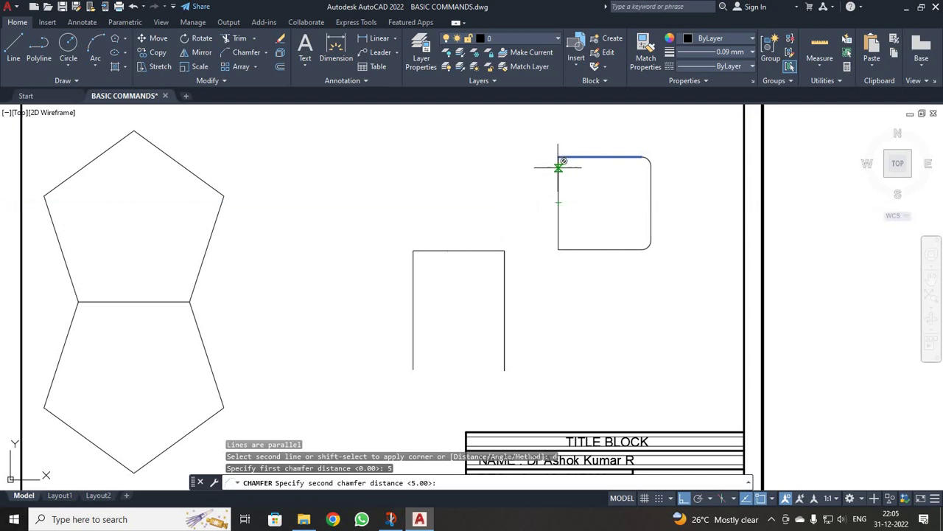
Try to define the second chamfer distance by picking two points on the square's left edge
{"action": "scroll", "coordinate": [559, 168], "scroll_direction": "up", "scroll_amount": 4}
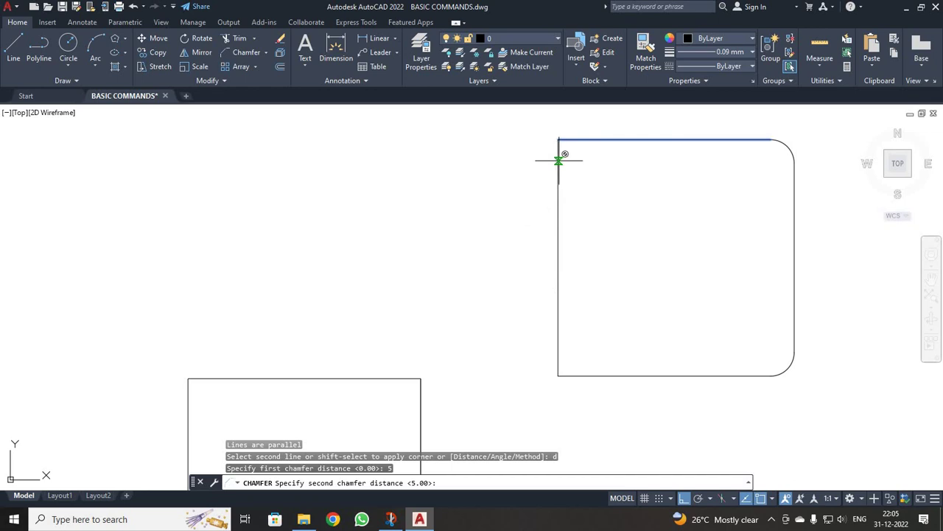
{"action": "left_click", "coordinate": [559, 156]}
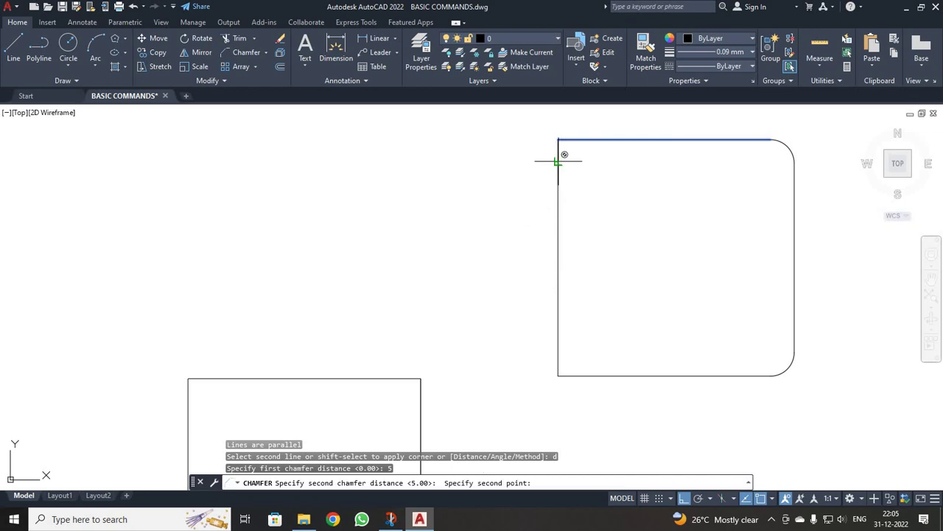
{"action": "left_click", "coordinate": [558, 161]}
{"action": "left_click", "coordinate": [564, 192]}
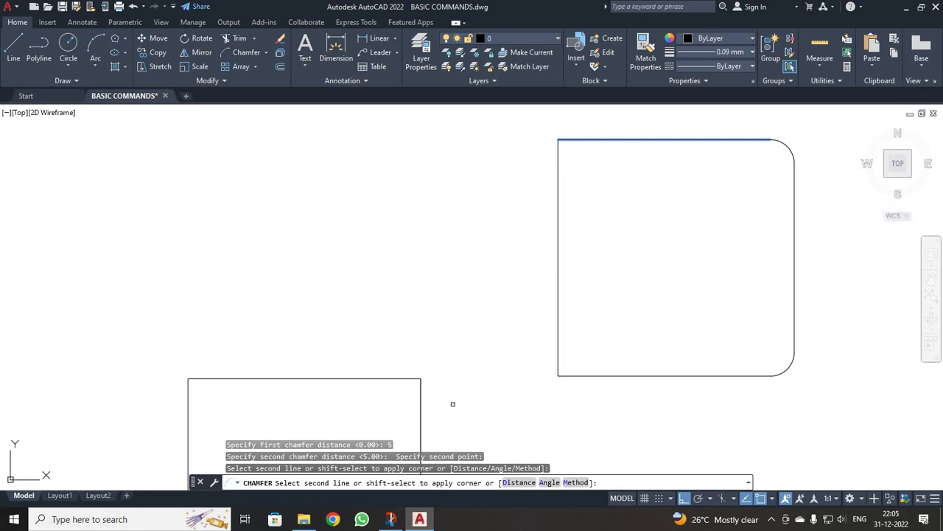
Set both chamfer distances to 5 mm and chamfer the square's upper-left corner by selecting the left edge
{"action": "type", "text": "d"}
{"action": "key", "text": "Return"}
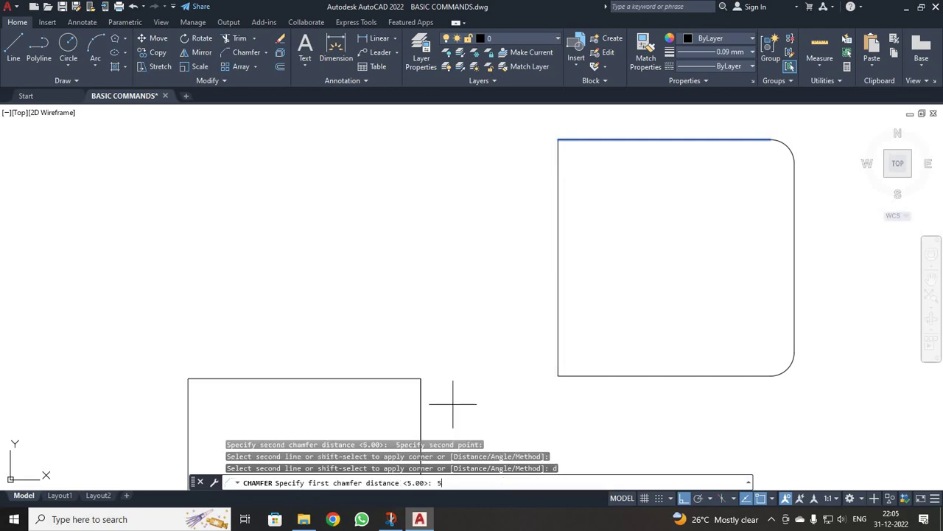
{"action": "type", "text": "5"}
{"action": "key", "text": "Return"}
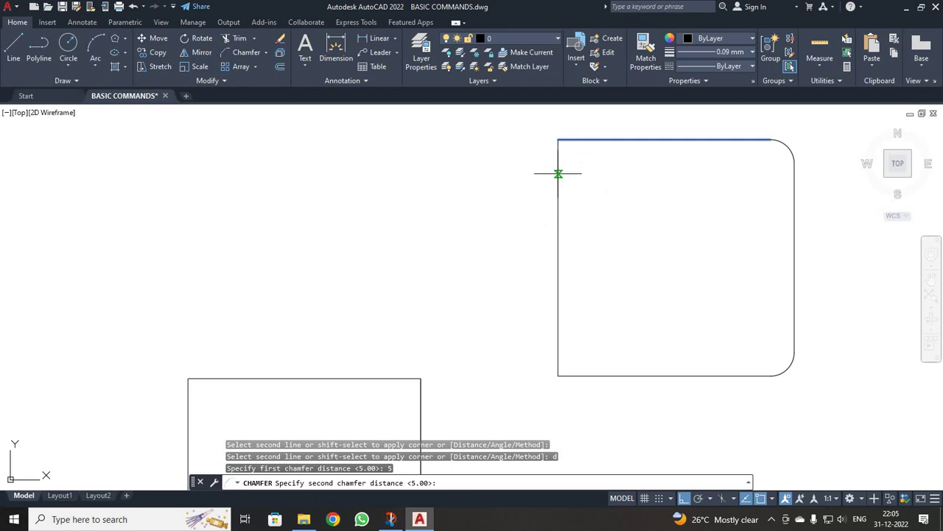
{"action": "type", "text": "5"}
{"action": "key", "text": "Return"}
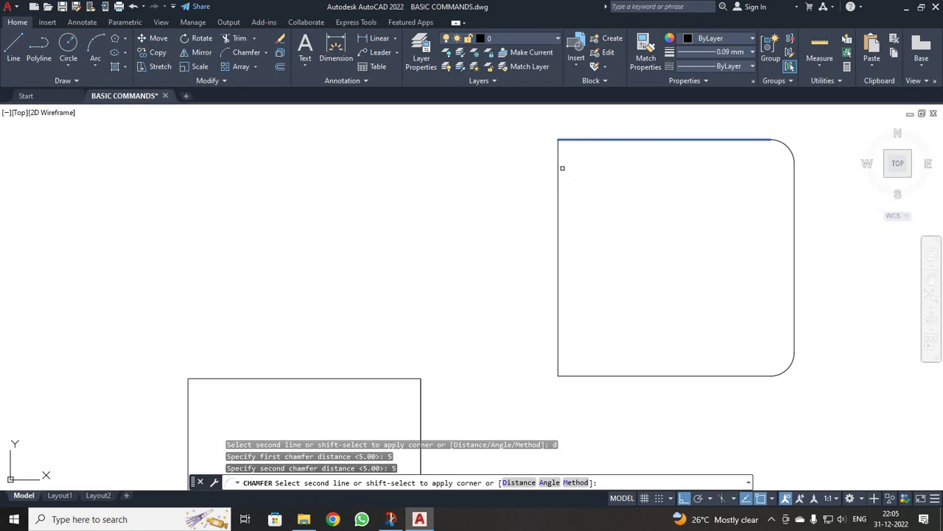
{"action": "left_click", "coordinate": [558, 175]}
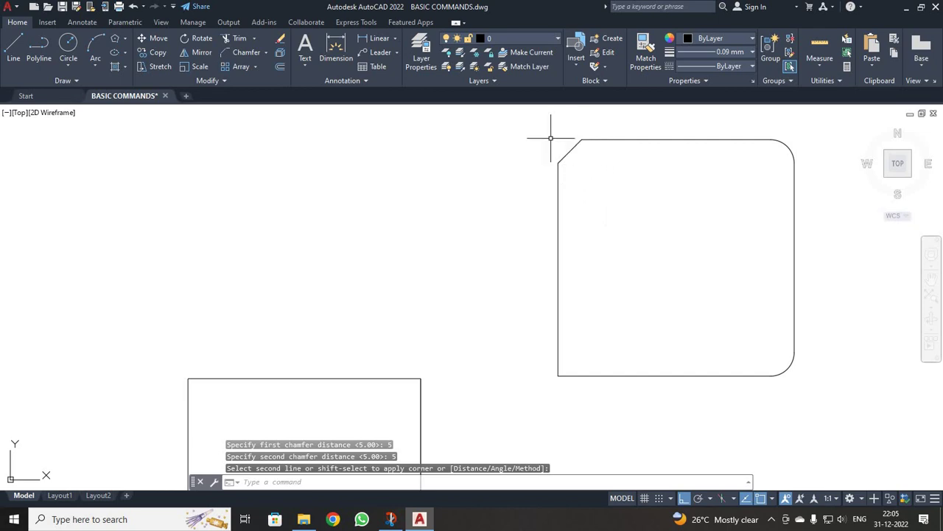
Chamfer the square's lower-left corner with distances of 8 mm on the left edge and 5 mm on the bottom edge
{"action": "left_click", "coordinate": [240, 50]}
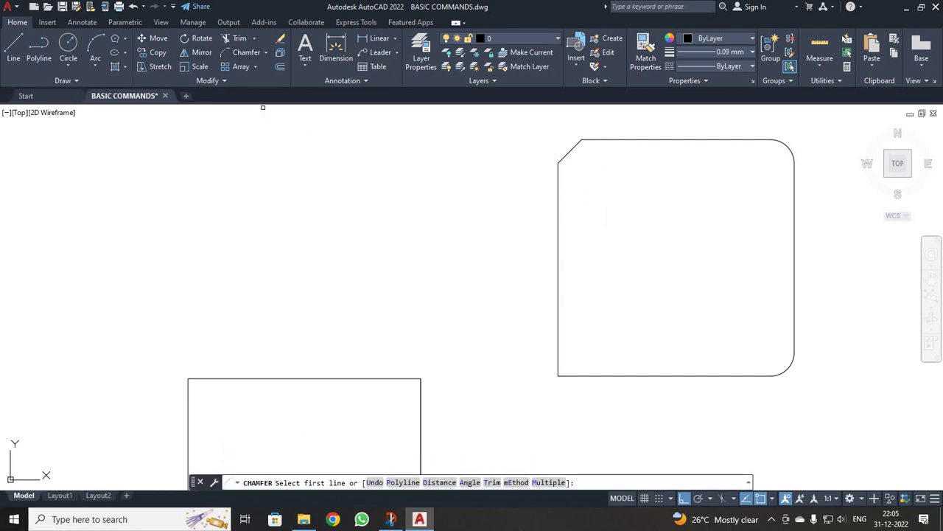
{"action": "left_click", "coordinate": [556, 344]}
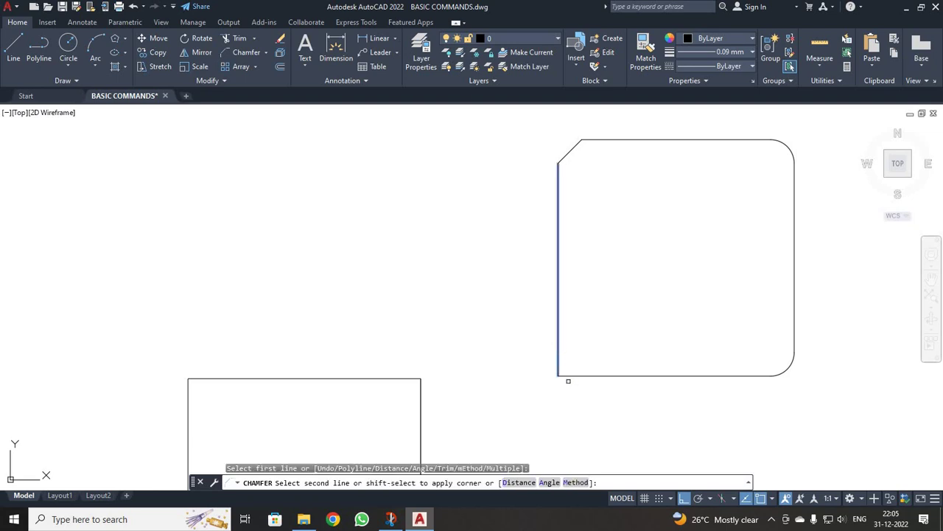
{"action": "key", "text": "Return"}
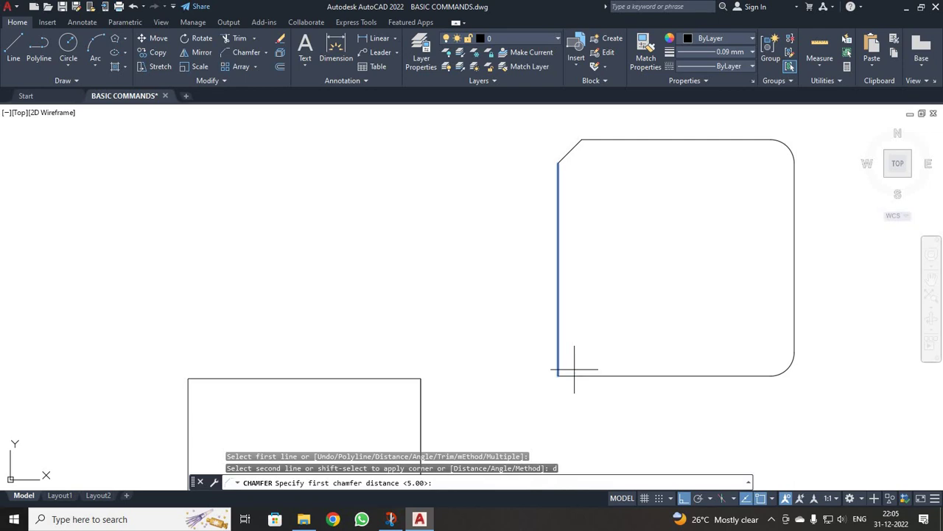
{"action": "type", "text": "8"}
{"action": "key", "text": "Return"}
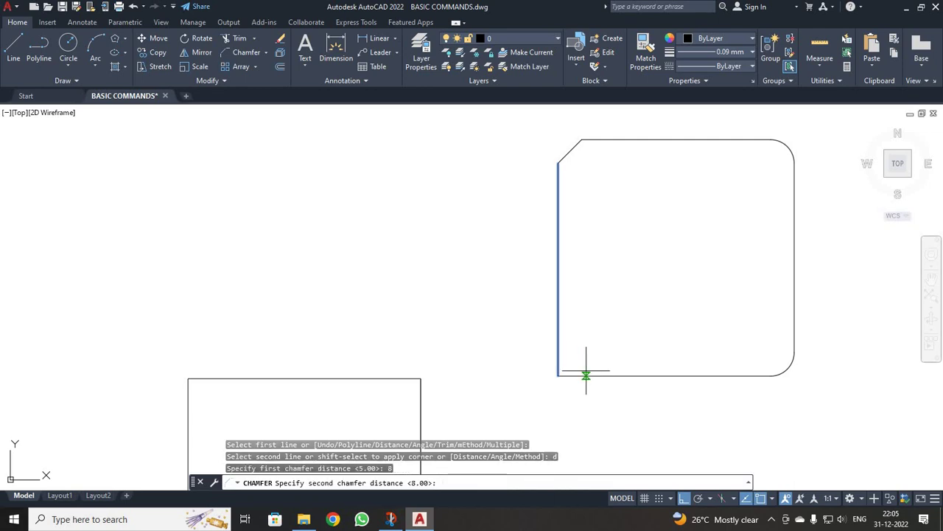
{"action": "type", "text": "5"}
{"action": "key", "text": "Return"}
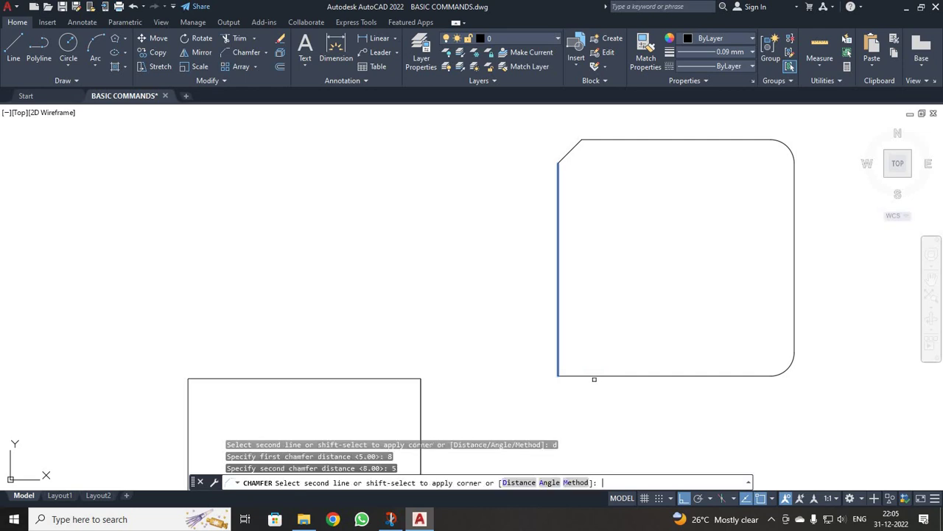
{"action": "left_click", "coordinate": [590, 374]}
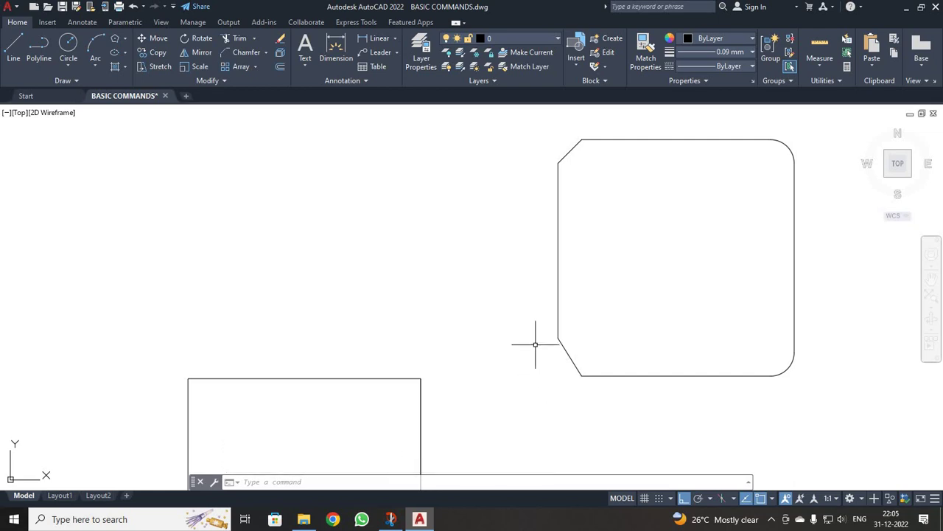
Erase both pentagons, the open rectangle and the filleted and chamfered square, leaving only the border and title block
{"action": "scroll", "coordinate": [400, 320], "scroll_direction": "down", "scroll_amount": 10}
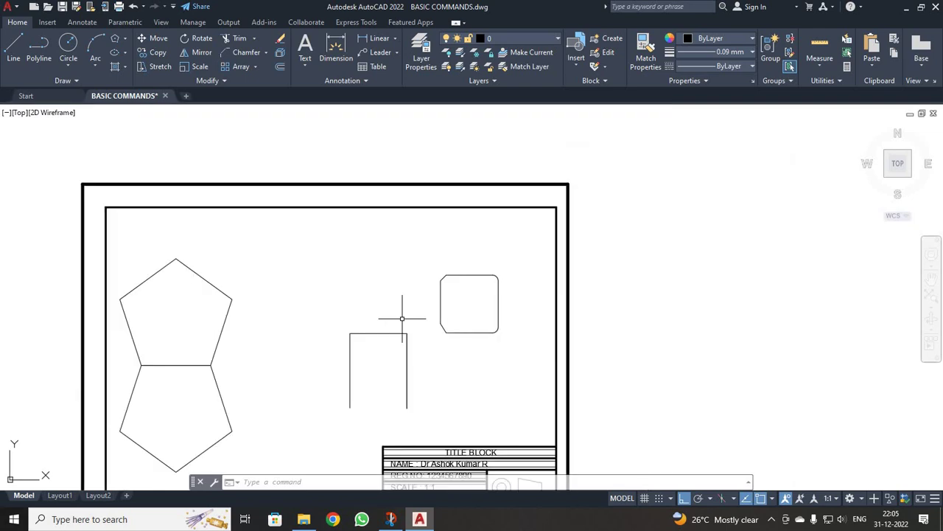
{"action": "scroll", "coordinate": [428, 325], "scroll_direction": "up", "scroll_amount": 2}
{"action": "scroll", "coordinate": [423, 334], "scroll_direction": "up", "scroll_amount": 2}
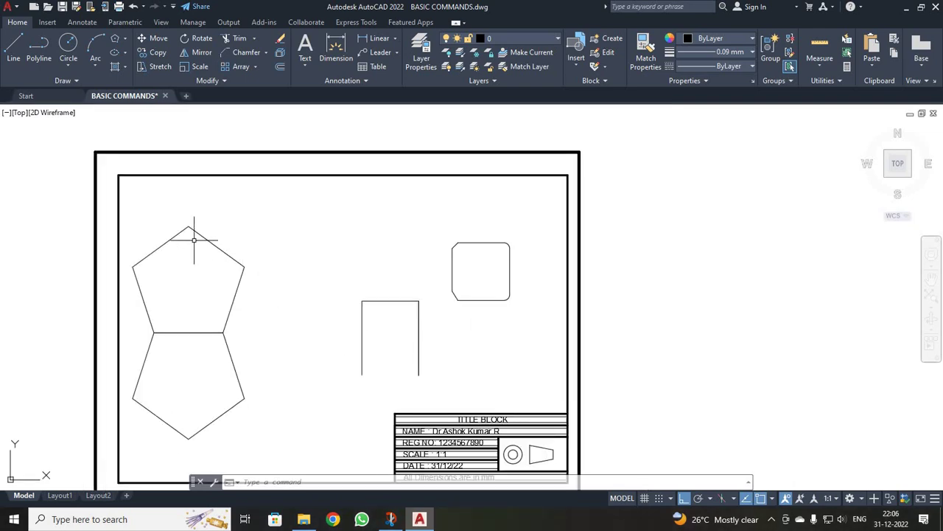
{"action": "left_click", "coordinate": [168, 237]}
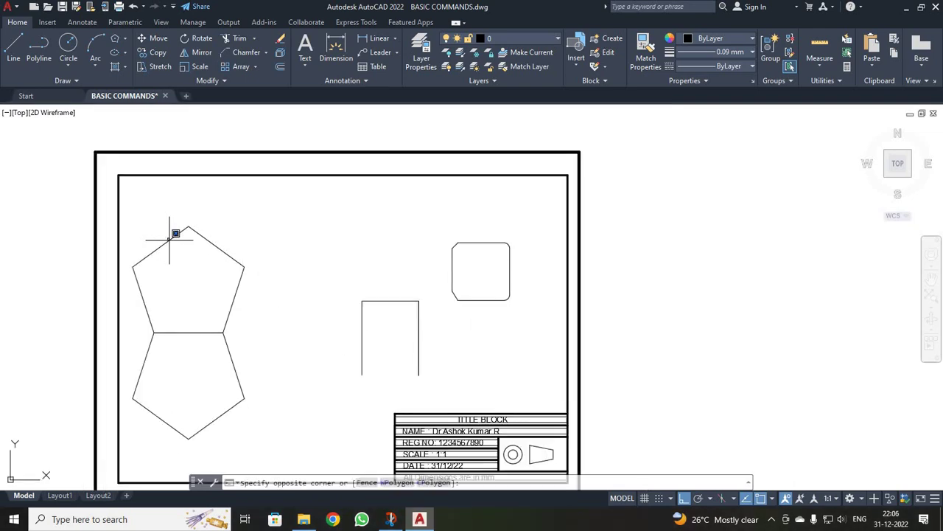
{"action": "left_click", "coordinate": [159, 212]}
{"action": "left_click", "coordinate": [131, 203]}
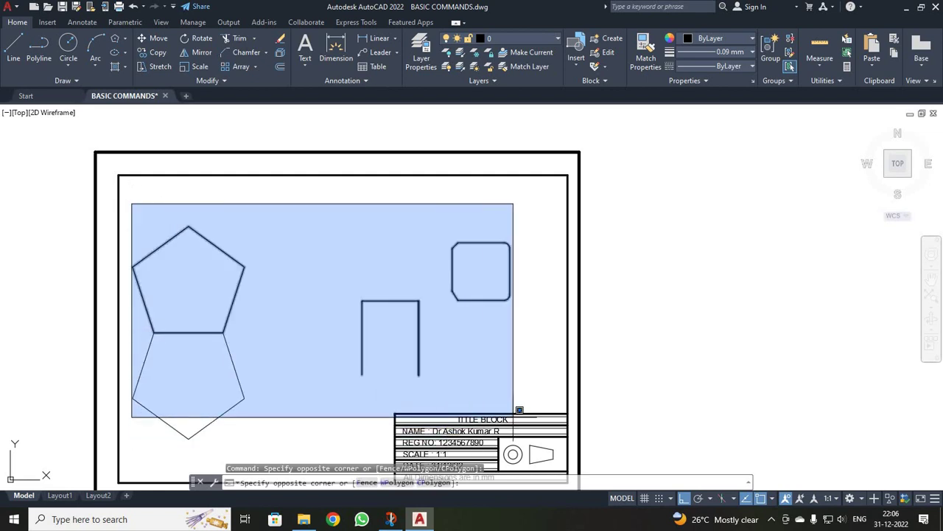
{"action": "left_click", "coordinate": [539, 407]}
{"action": "key", "text": "Delete"}
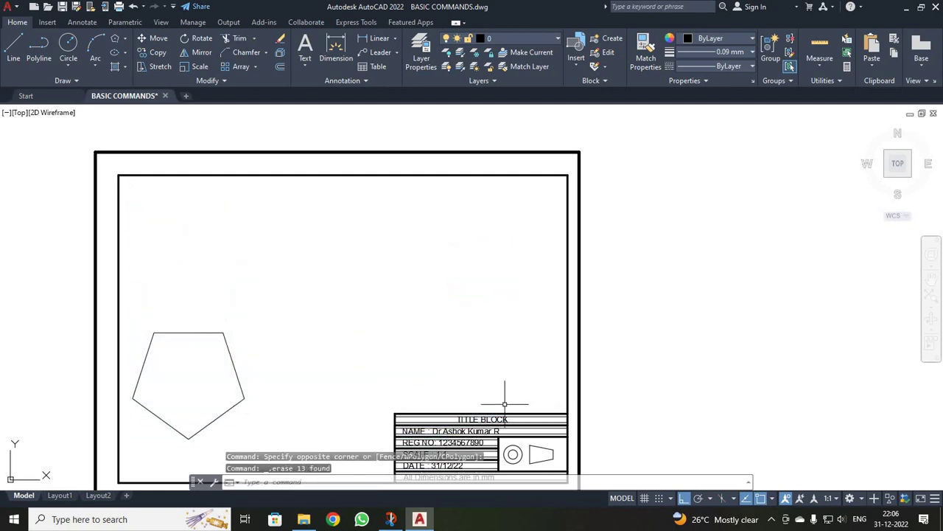
{"action": "left_click", "coordinate": [230, 356]}
{"action": "key", "text": "Delete"}
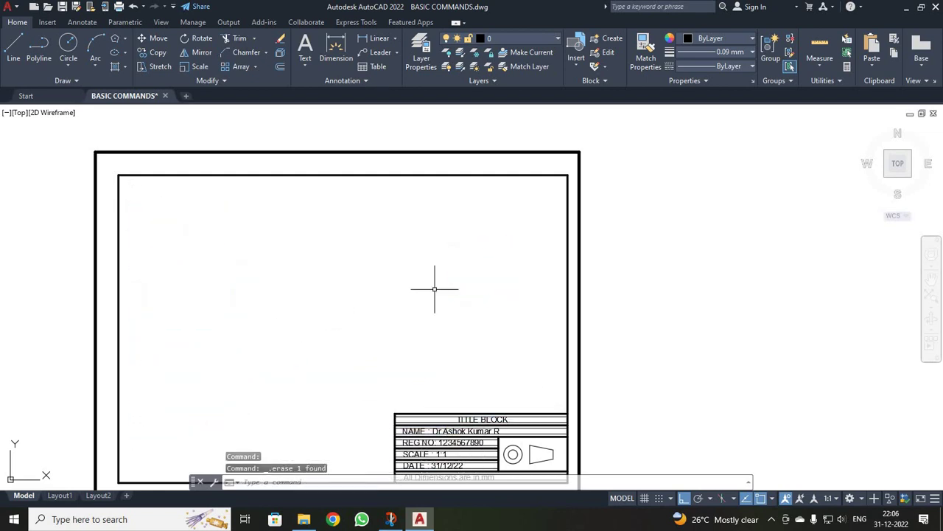
Draw a circle with a 25 mm radius in the left half of the empty drawing frame
{"action": "type", "text": "z"}
{"action": "key", "text": "Return"}
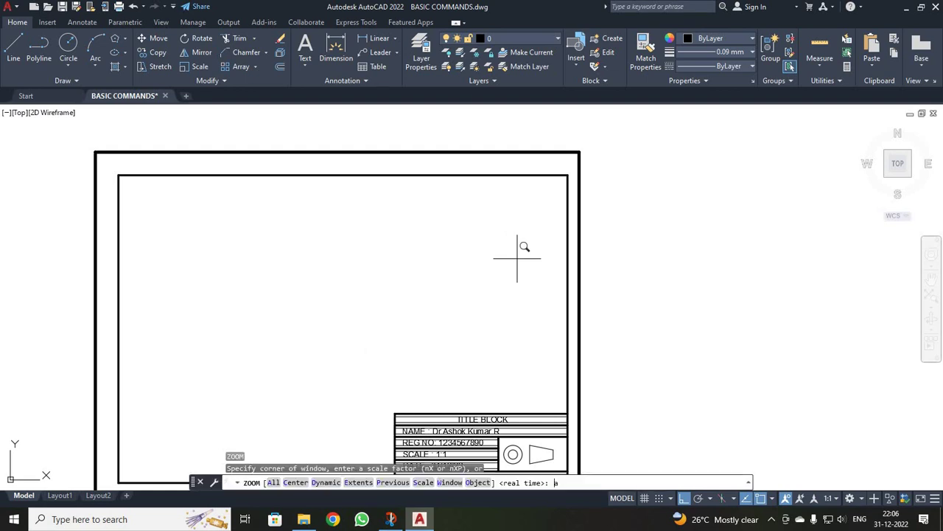
{"action": "type", "text": "a"}
{"action": "key", "text": "Return"}
{"action": "key", "text": "Return"}
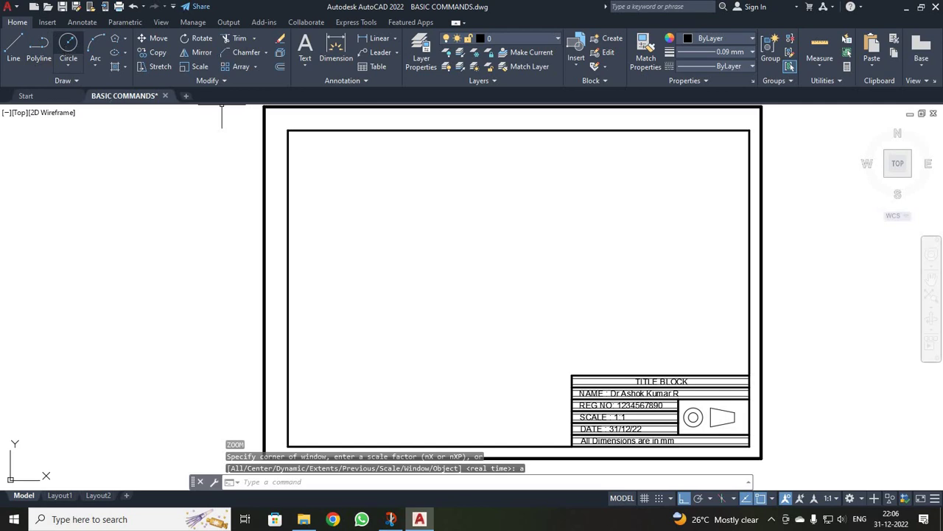
{"action": "left_click", "coordinate": [68, 46]}
{"action": "left_click", "coordinate": [398, 273]}
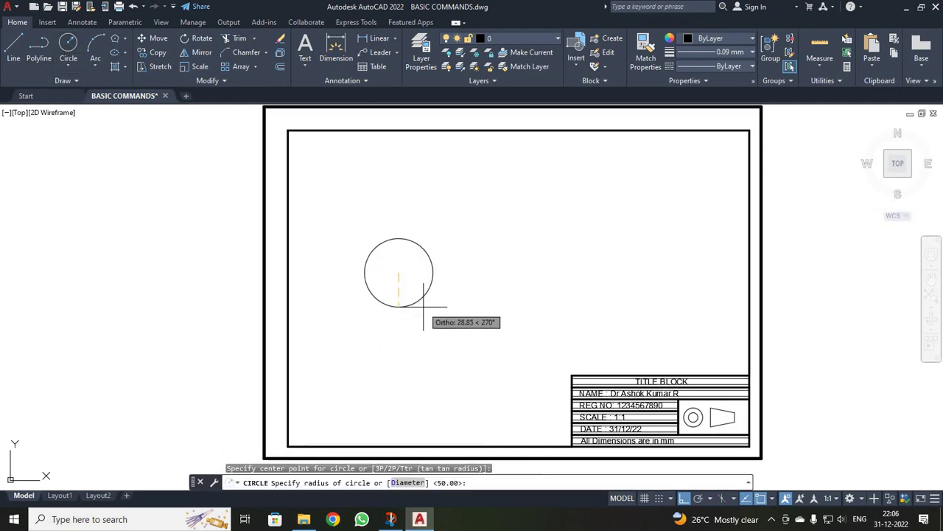
{"action": "type", "text": "r"}
{"action": "key", "text": "Return"}
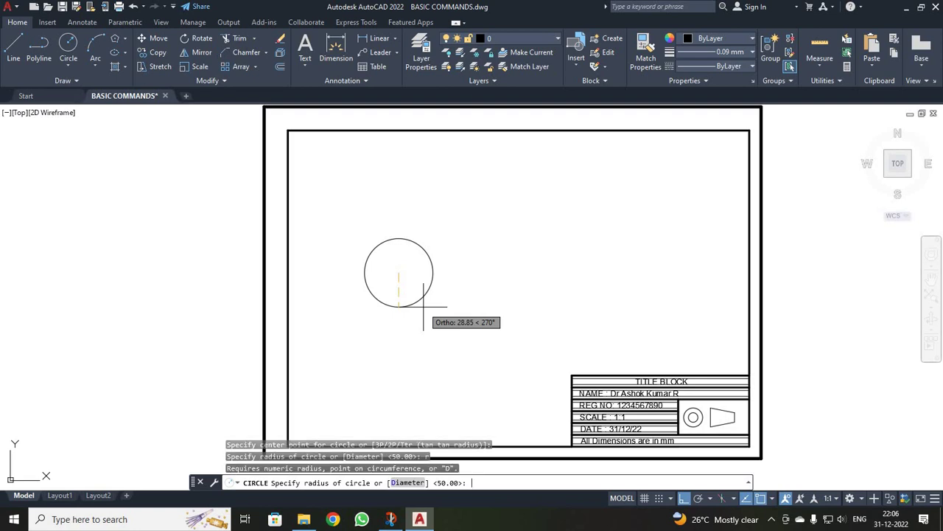
{"action": "type", "text": "25"}
{"action": "key", "text": "Return"}
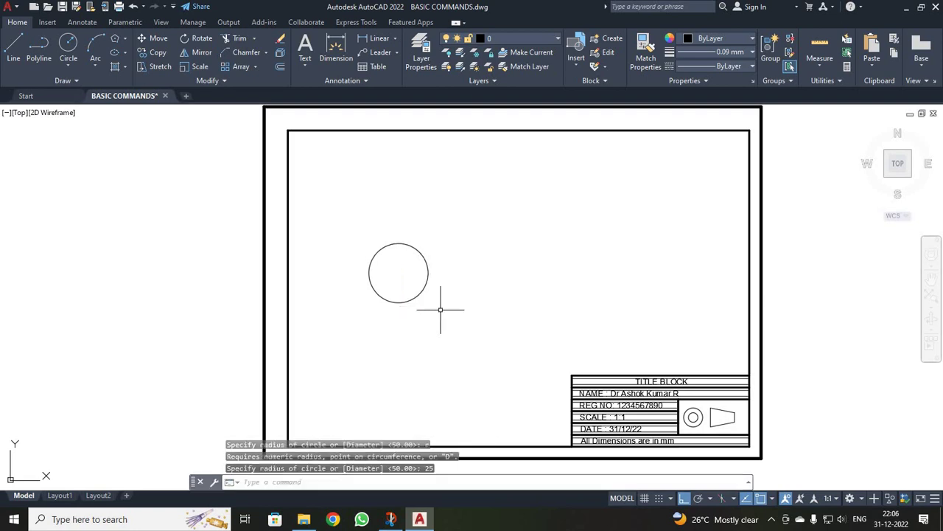
Scale the circle about its centre by a factor of 2
{"action": "left_click", "coordinate": [185, 66]}
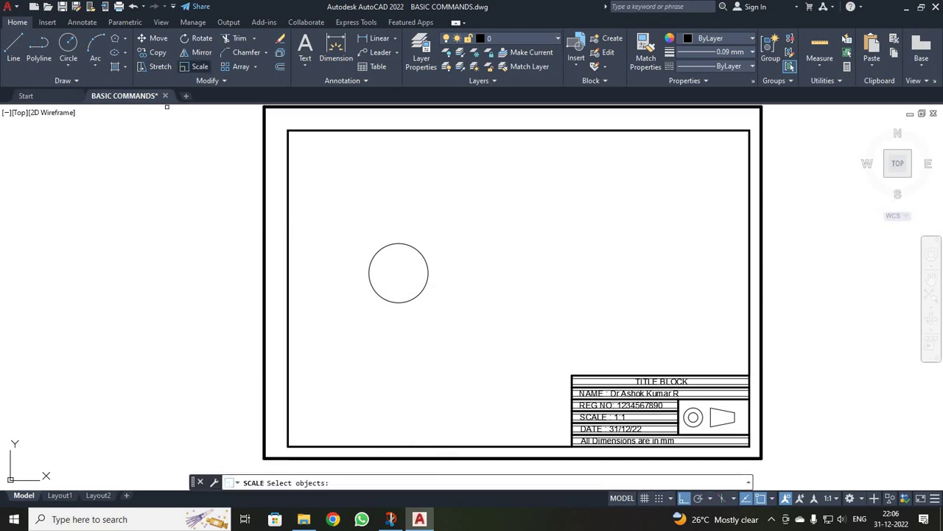
{"action": "left_click", "coordinate": [428, 268]}
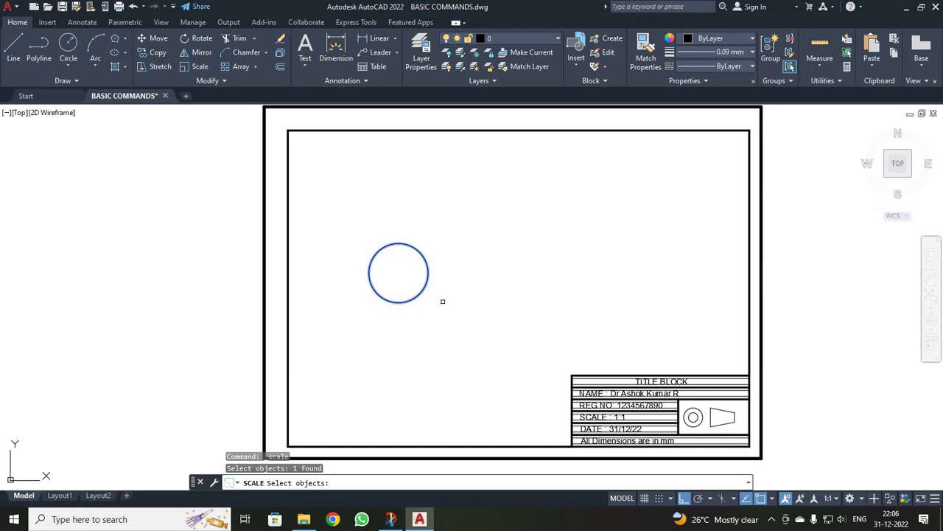
{"action": "key", "text": "Return"}
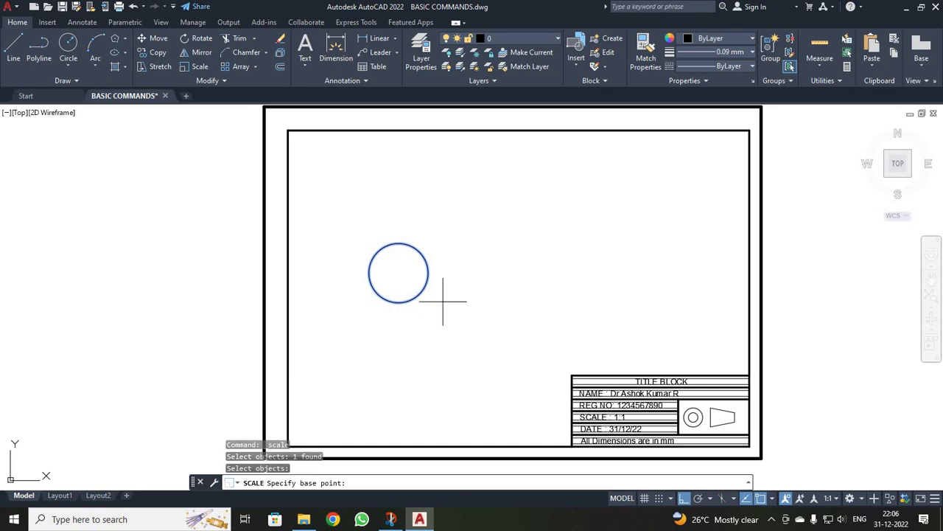
{"action": "left_click", "coordinate": [399, 273]}
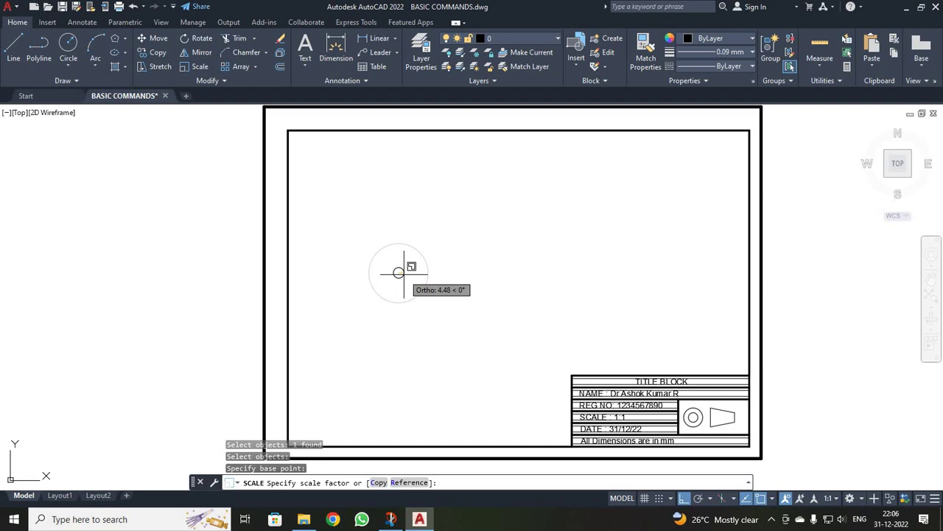
{"action": "key", "text": "Return"}
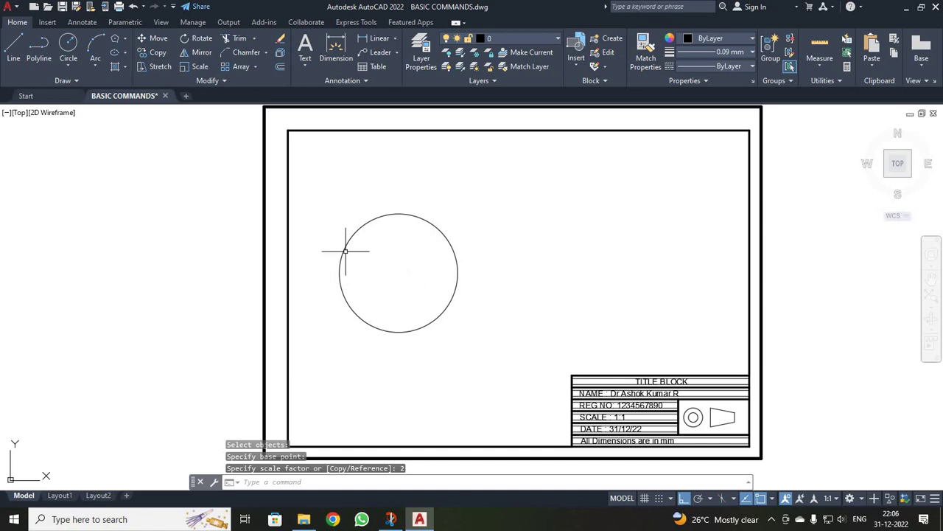
Add a radius dimension to the scaled circle, placing its text outside the circle to the upper right
{"action": "left_click", "coordinate": [379, 37]}
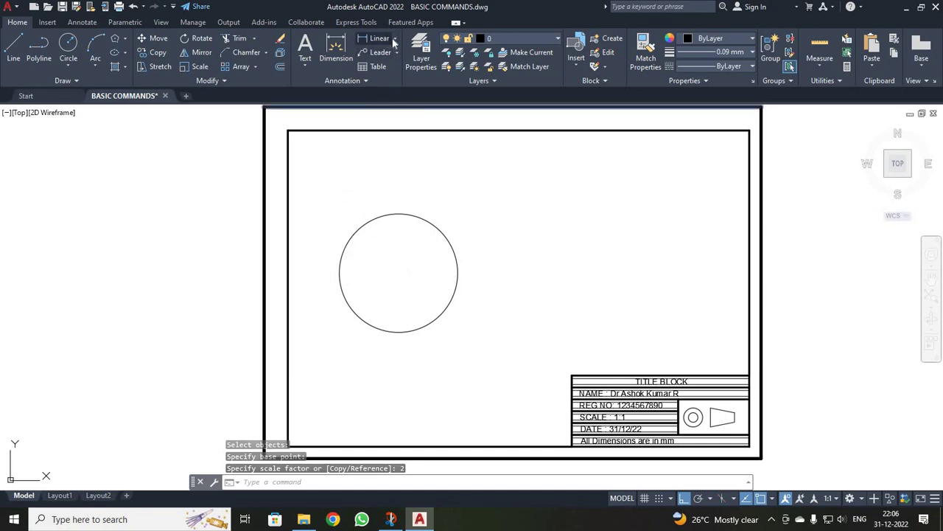
{"action": "left_click", "coordinate": [395, 38]}
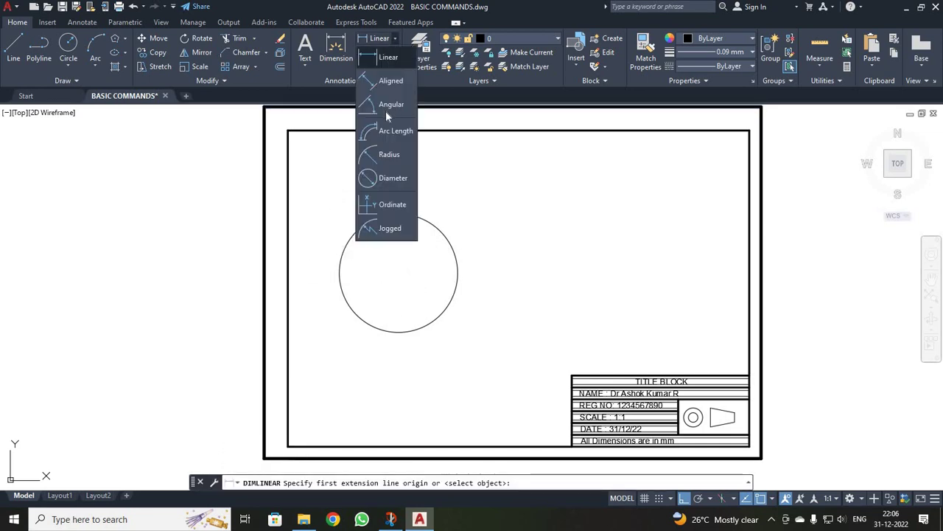
{"action": "left_click", "coordinate": [389, 154]}
{"action": "left_click", "coordinate": [439, 238]}
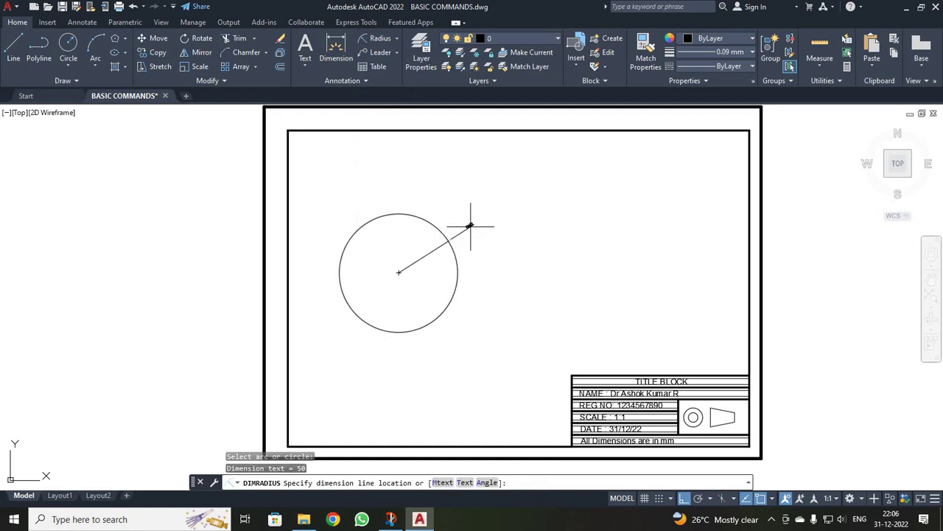
{"action": "scroll", "coordinate": [491, 240], "scroll_direction": "up", "scroll_amount": 5}
{"action": "scroll", "coordinate": [491, 240], "scroll_direction": "down", "scroll_amount": 2}
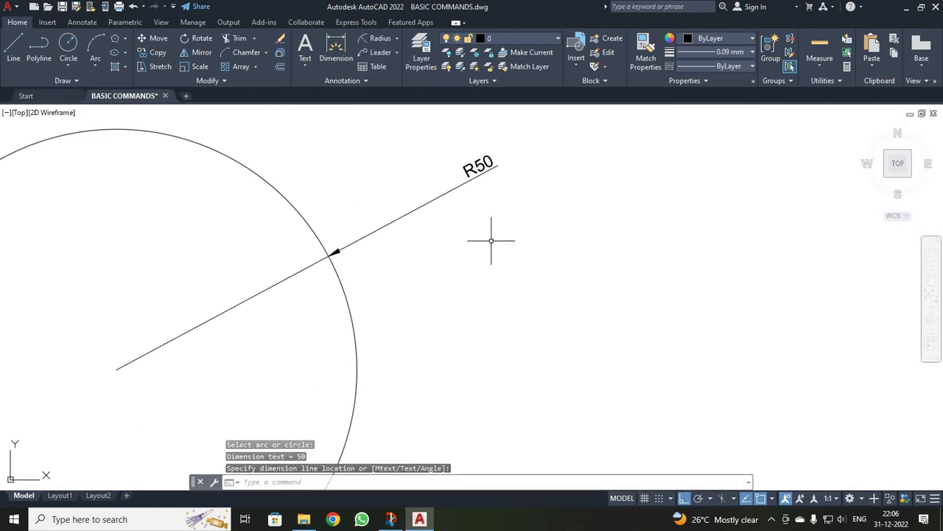
{"action": "scroll", "coordinate": [491, 240], "scroll_direction": "down", "scroll_amount": 2}
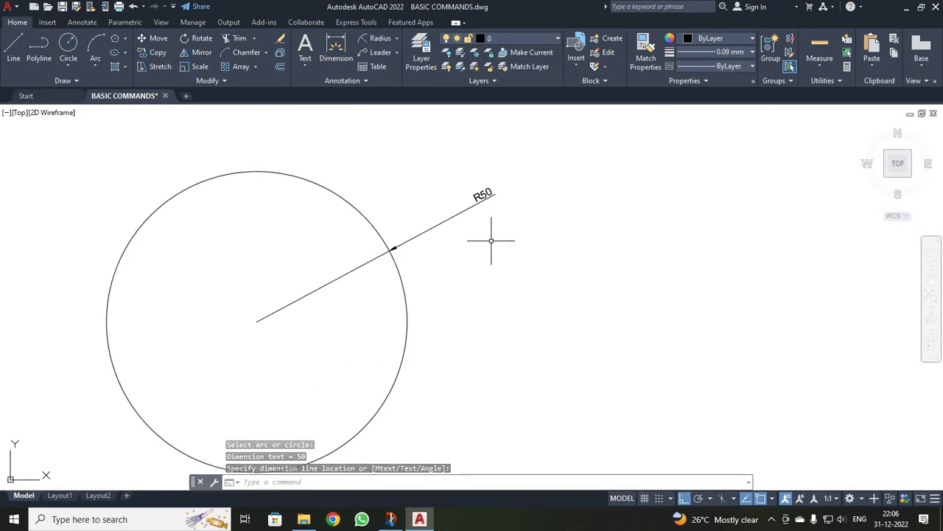
{"action": "scroll", "coordinate": [491, 240], "scroll_direction": "down", "scroll_amount": 1}
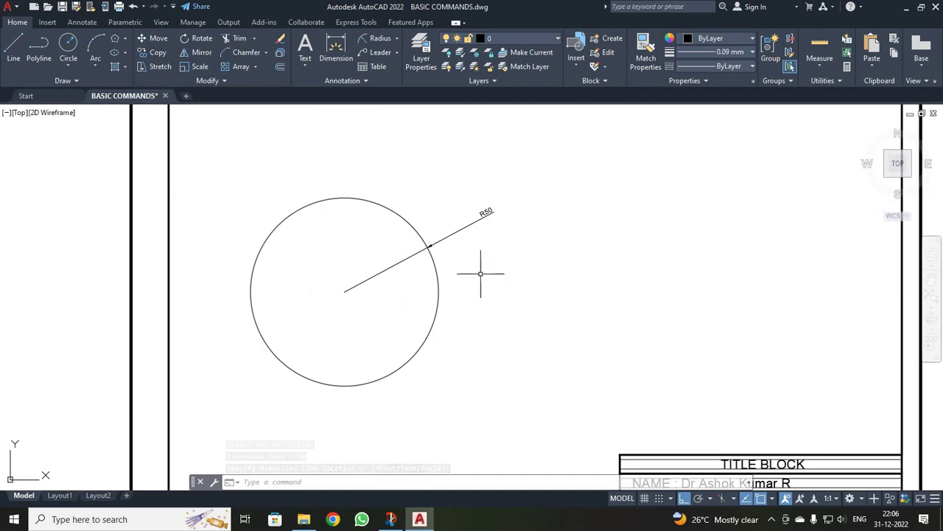
{"action": "scroll", "coordinate": [450, 319], "scroll_direction": "down", "scroll_amount": 3}
{"action": "scroll", "coordinate": [447, 318], "scroll_direction": "up", "scroll_amount": 3}
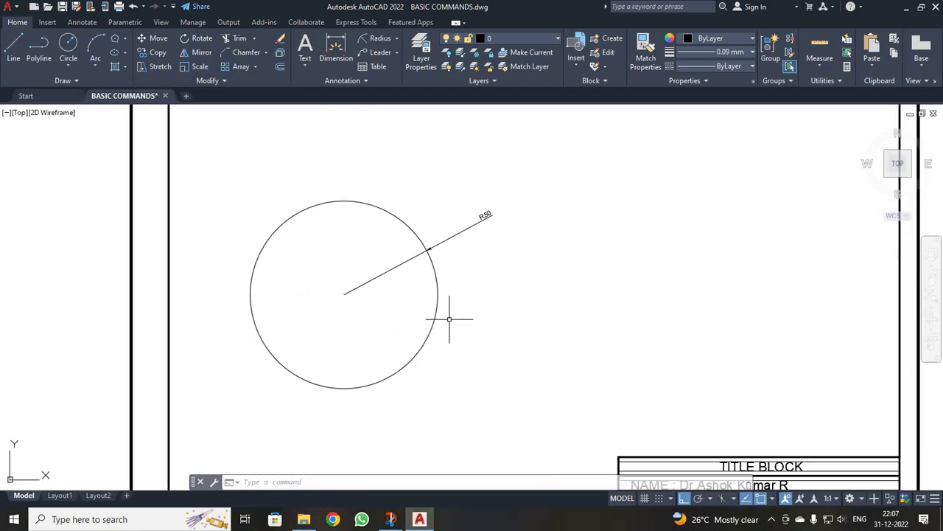
Delete the circle's radius dimension
{"action": "scroll", "coordinate": [442, 320], "scroll_direction": "down", "scroll_amount": 2}
{"action": "left_click", "coordinate": [452, 267]}
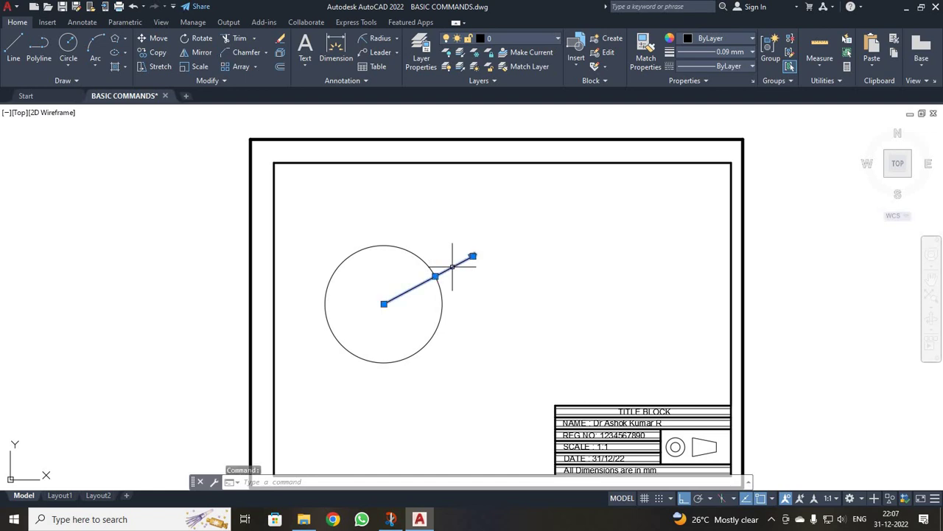
{"action": "key", "text": "Delete"}
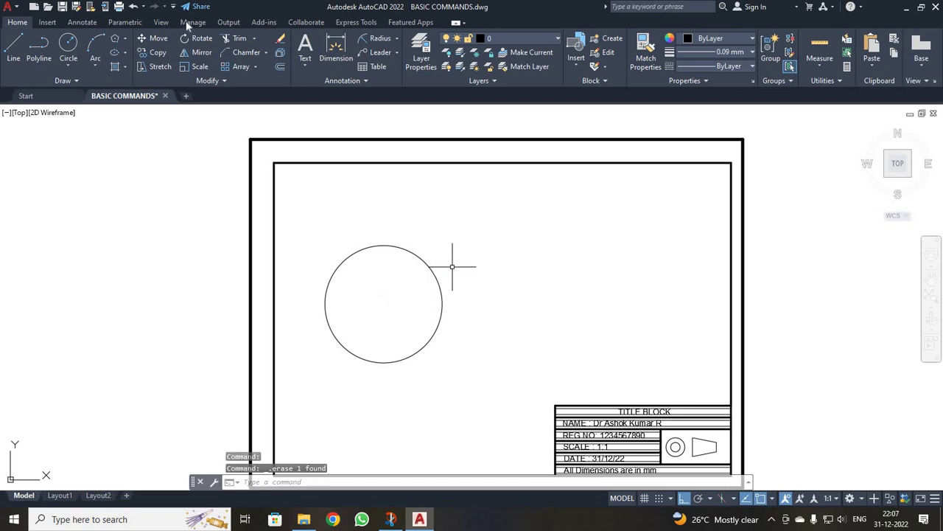
Draw a 100 by 50 mm rectangle to the upper right of the large circle
{"action": "left_click", "coordinate": [125, 39]}
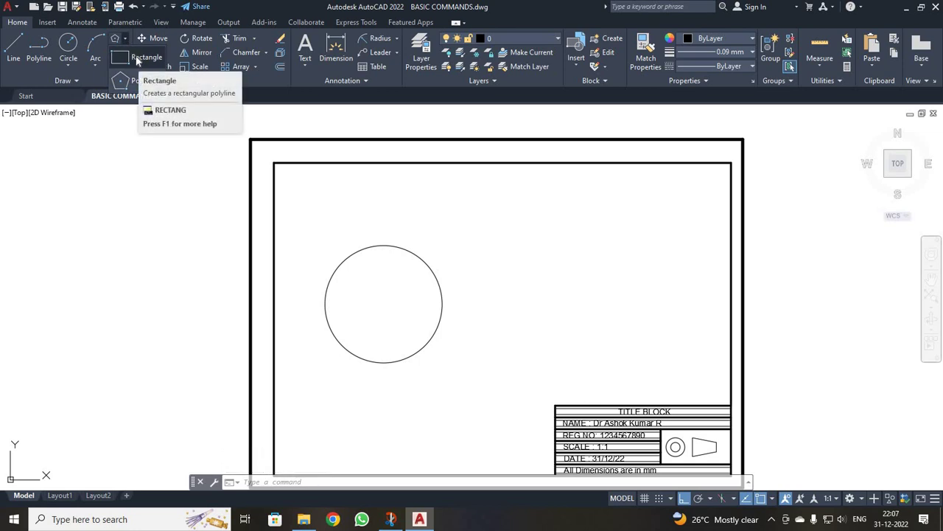
{"action": "left_click", "coordinate": [140, 59]}
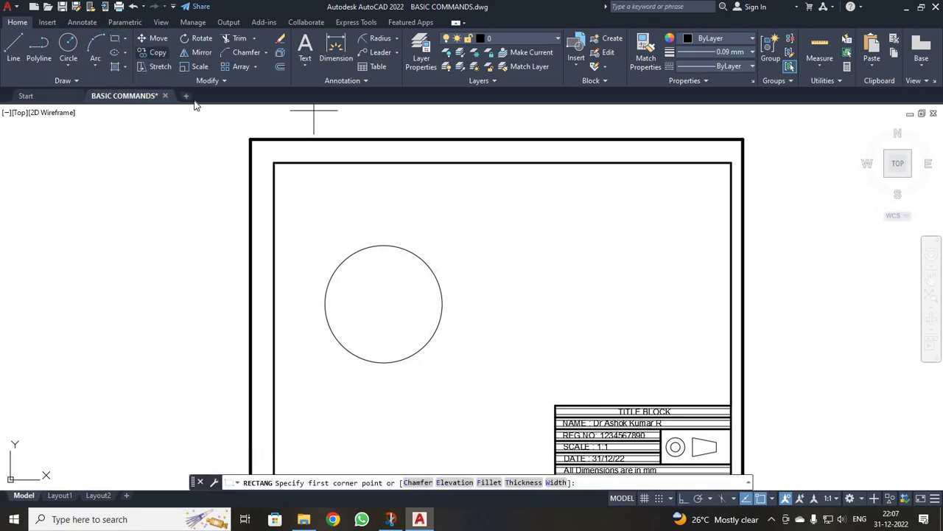
{"action": "left_click", "coordinate": [486, 217]}
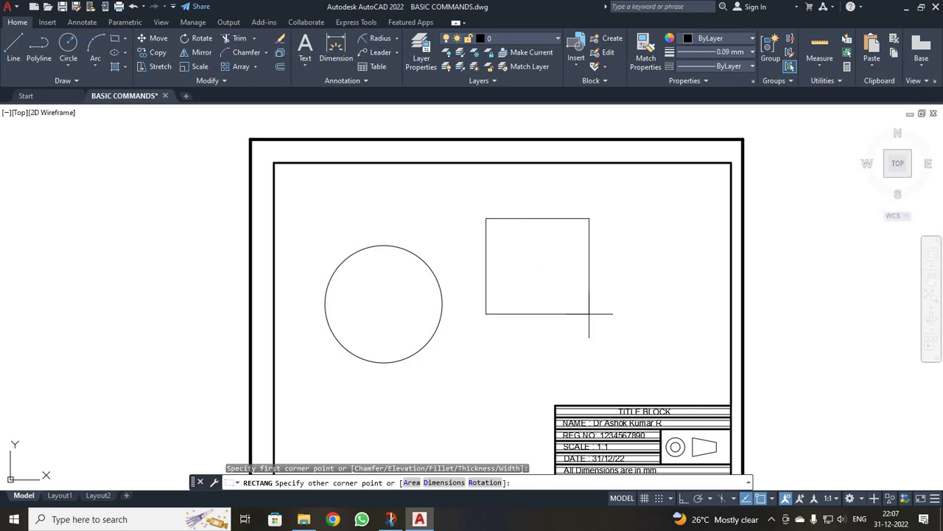
{"action": "key", "text": "Return"}
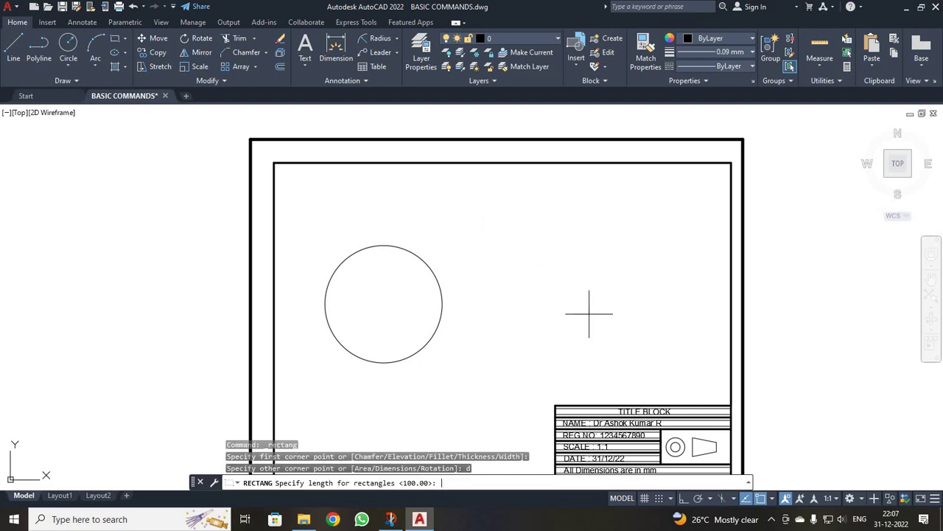
{"action": "key", "text": "Return"}
{"action": "key", "text": "Return"}
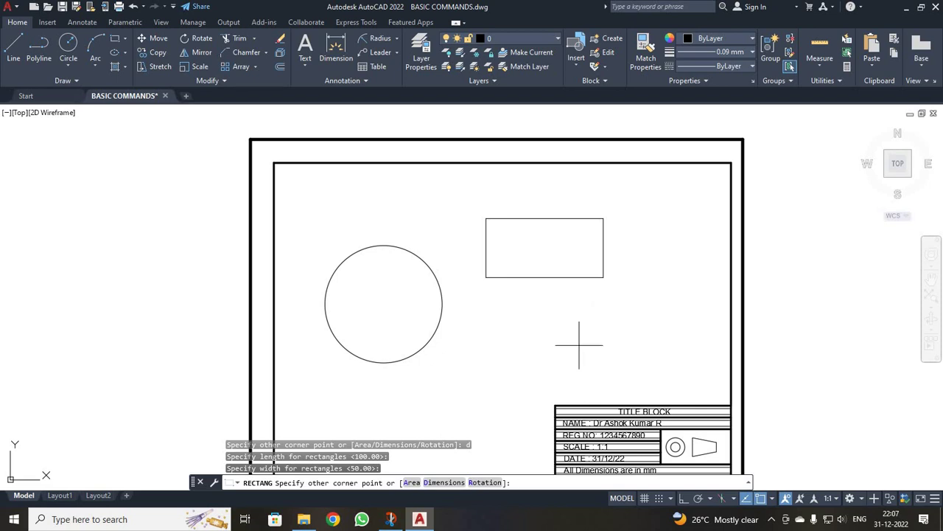
{"action": "scroll", "coordinate": [579, 345], "scroll_direction": "up", "scroll_amount": 2}
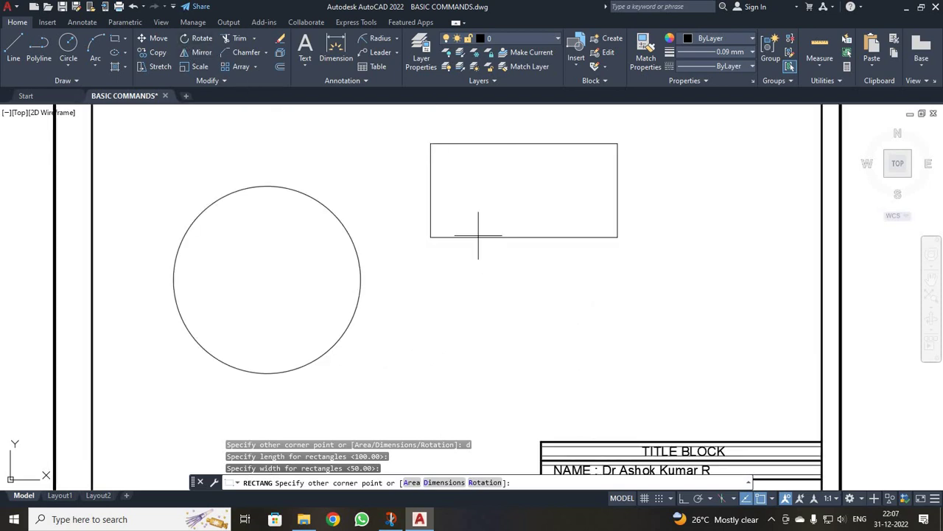
{"action": "left_click", "coordinate": [608, 252]}
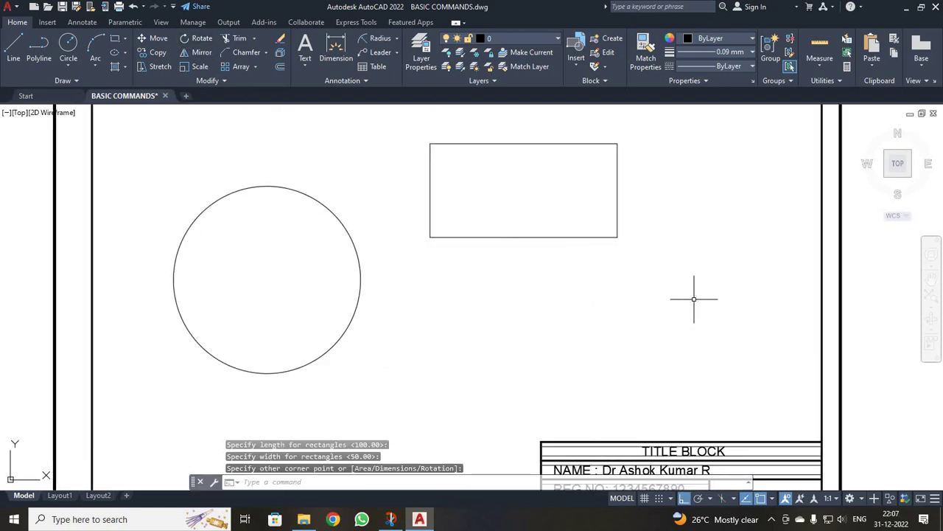
Draw a circle with a 5 mm radius centred on the rectangle's lower-left corner
{"action": "left_click", "coordinate": [68, 44]}
{"action": "left_click", "coordinate": [429, 236]}
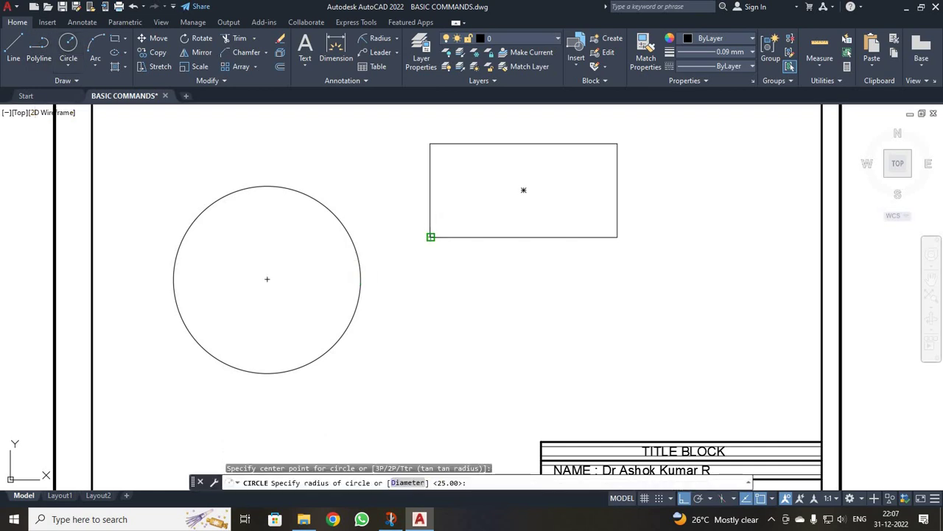
{"action": "type", "text": "5"}
{"action": "key", "text": "Return"}
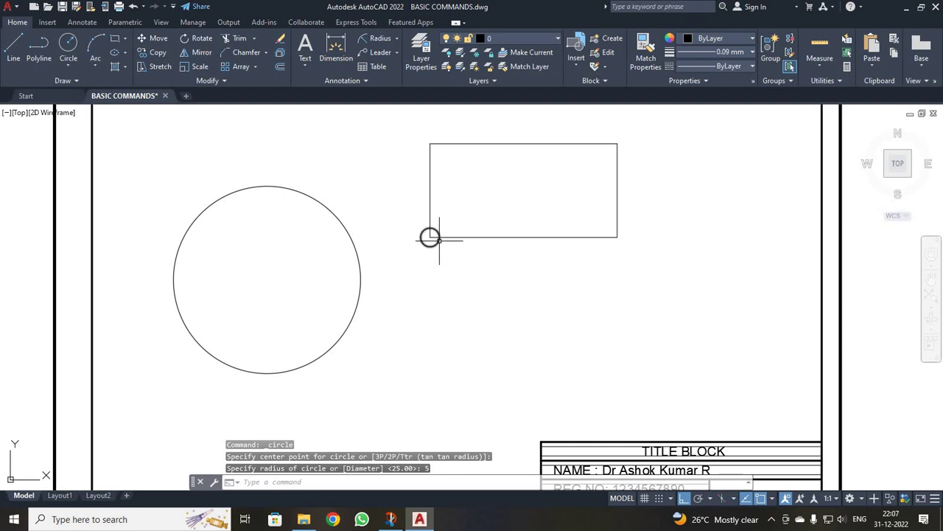
Create a rectangular array of the small corner circle with 5 columns and 5 rows
{"action": "mouse_move", "coordinate": [430, 236]}
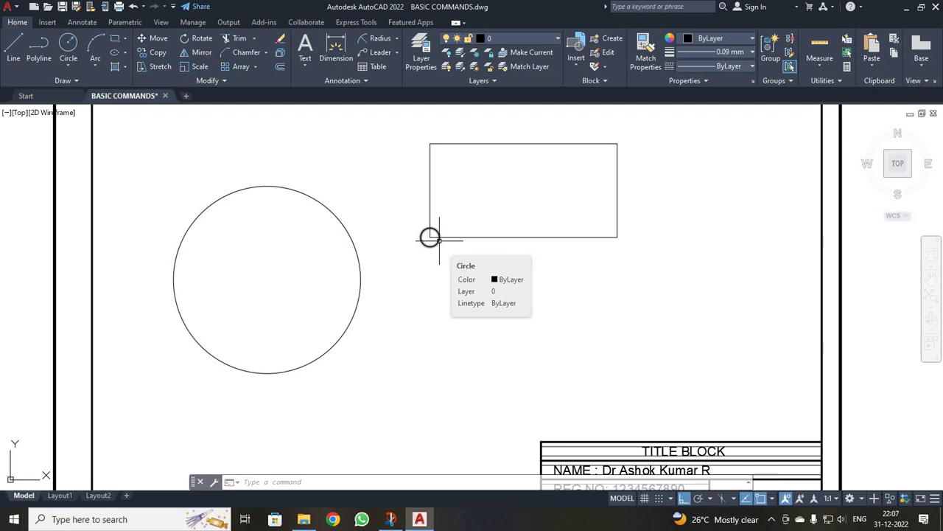
{"action": "left_click", "coordinate": [430, 236]}
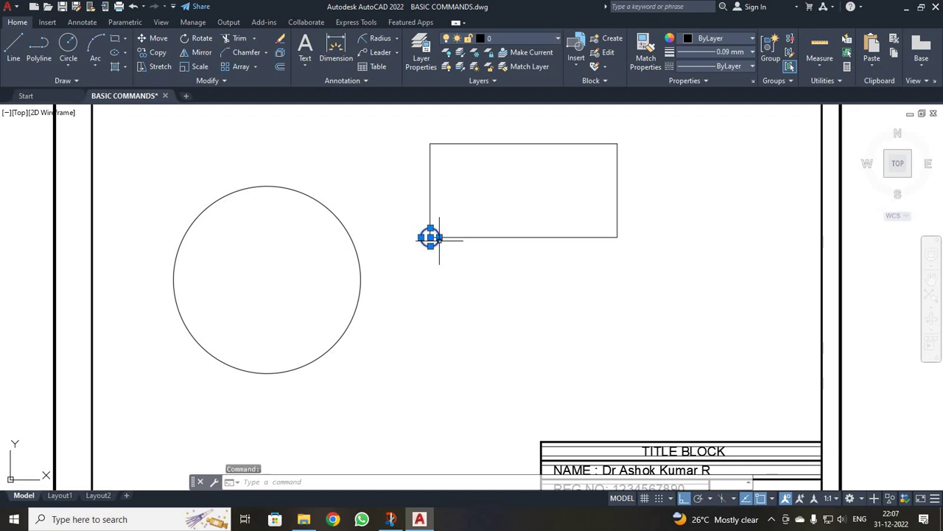
{"action": "left_click", "coordinate": [256, 67]}
{"action": "left_click", "coordinate": [263, 88]}
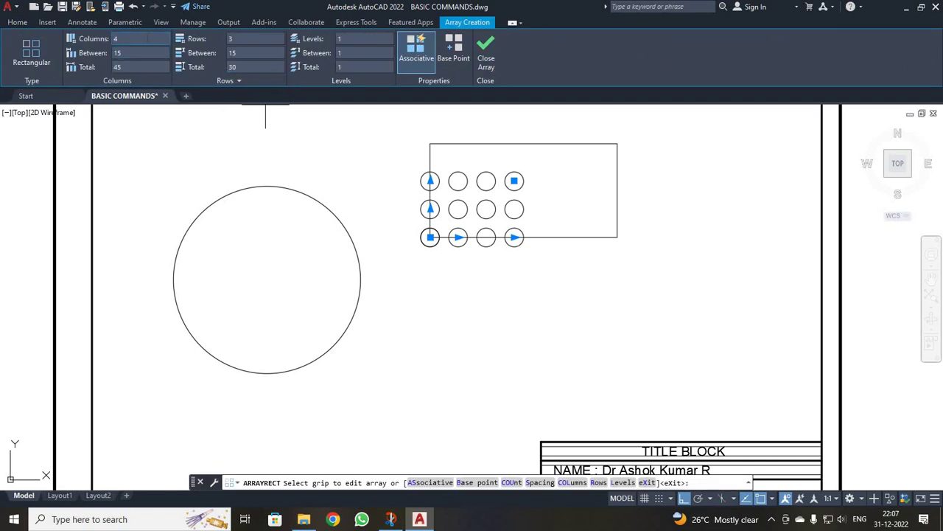
{"action": "left_click", "coordinate": [112, 38]}
{"action": "type", "text": "5"}
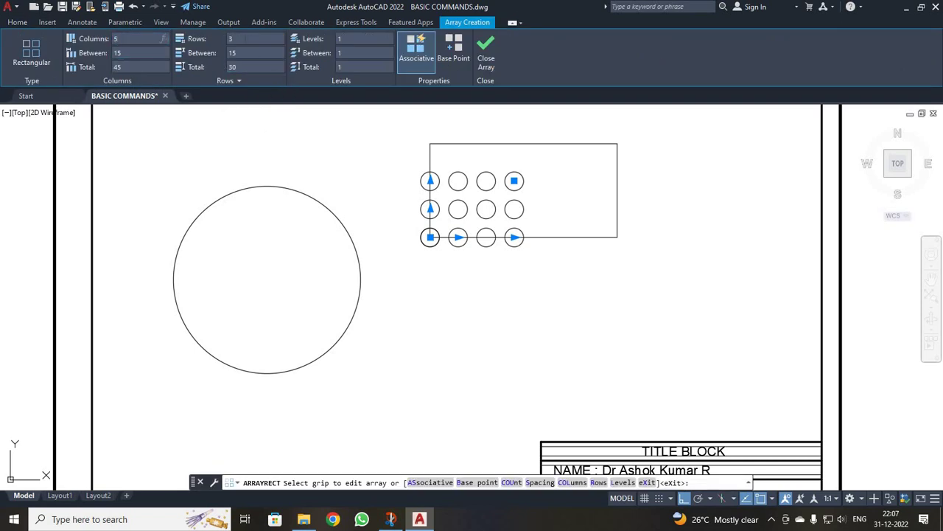
{"action": "key", "text": "Return"}
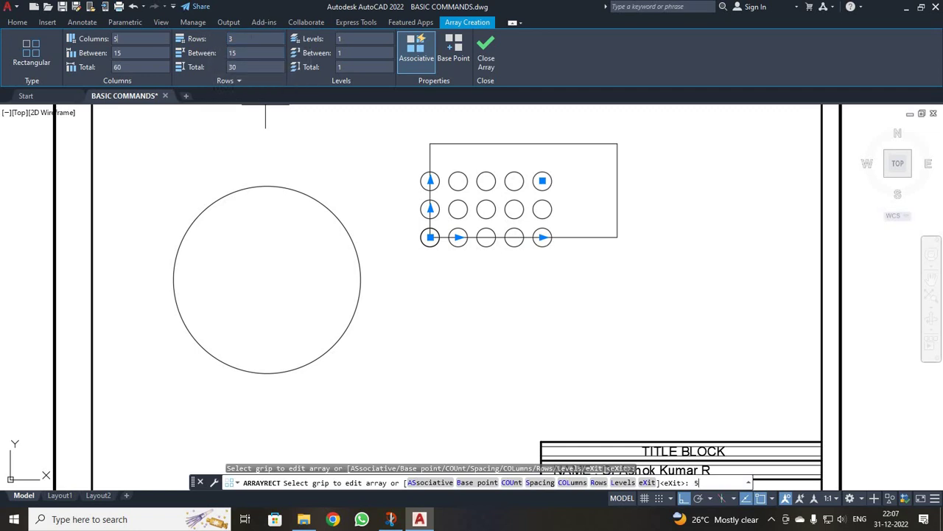
{"action": "left_click", "coordinate": [251, 39]}
{"action": "key", "text": "Return"}
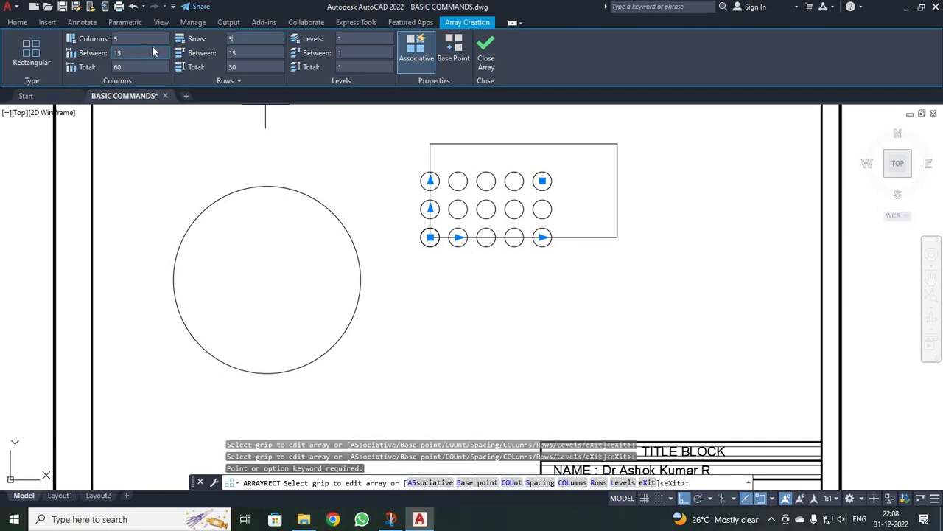
{"action": "left_click", "coordinate": [216, 38]}
Try column spacings of 20 and 16 for the circle array
{"action": "left_click", "coordinate": [146, 52]}
{"action": "type", "text": "20"}
{"action": "key", "text": "Return"}
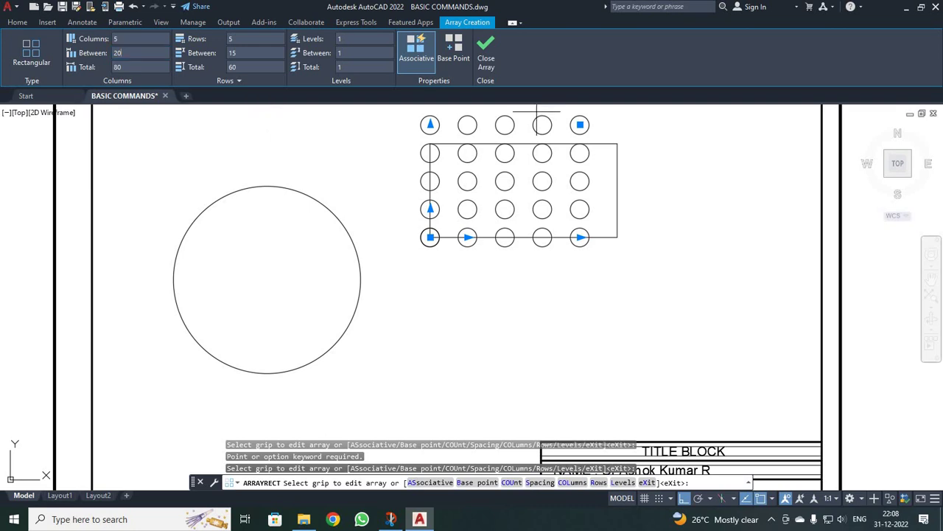
{"action": "left_click", "coordinate": [98, 56]}
{"action": "key", "text": "Return"}
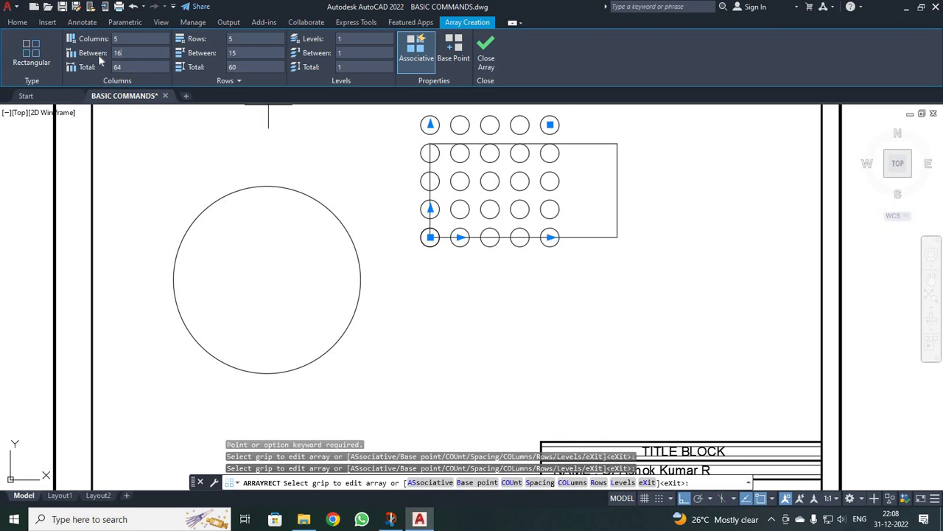
Try a row spacing of 10 for the circle array, and settle on 12.5
{"action": "left_click", "coordinate": [218, 57]}
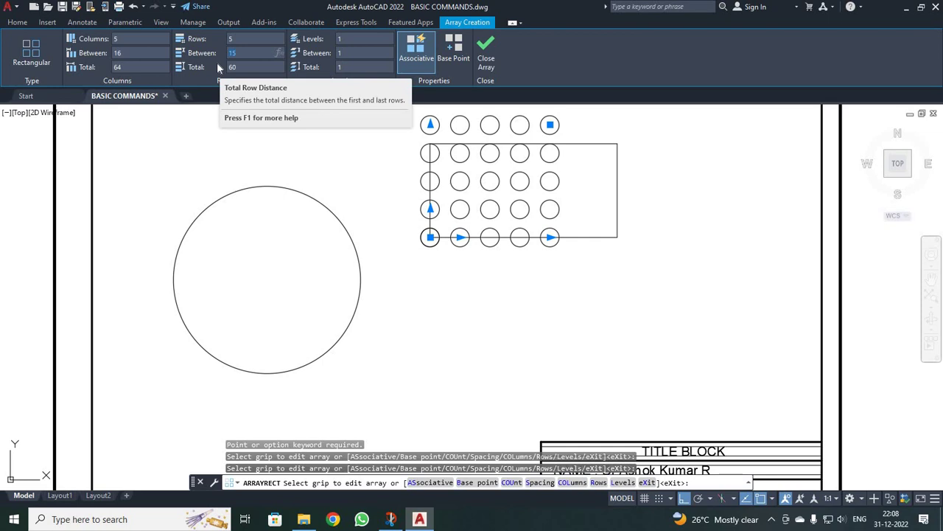
{"action": "type", "text": "10"}
{"action": "key", "text": "Return"}
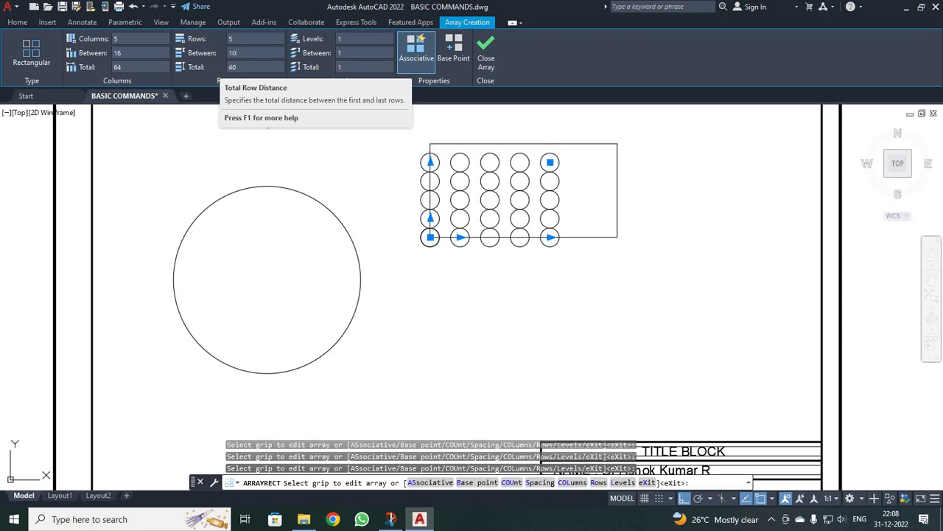
{"action": "left_click", "coordinate": [206, 53]}
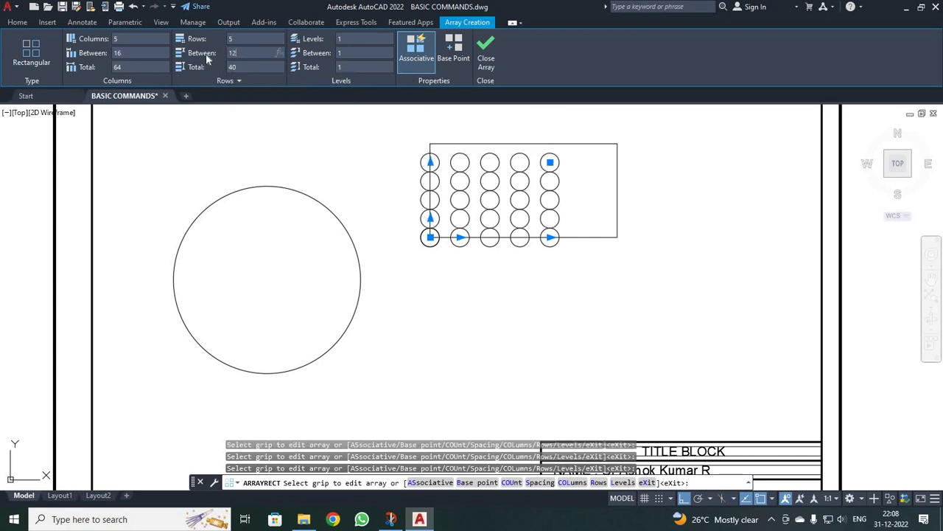
{"action": "type", "text": "12.5"}
{"action": "key", "text": "Return"}
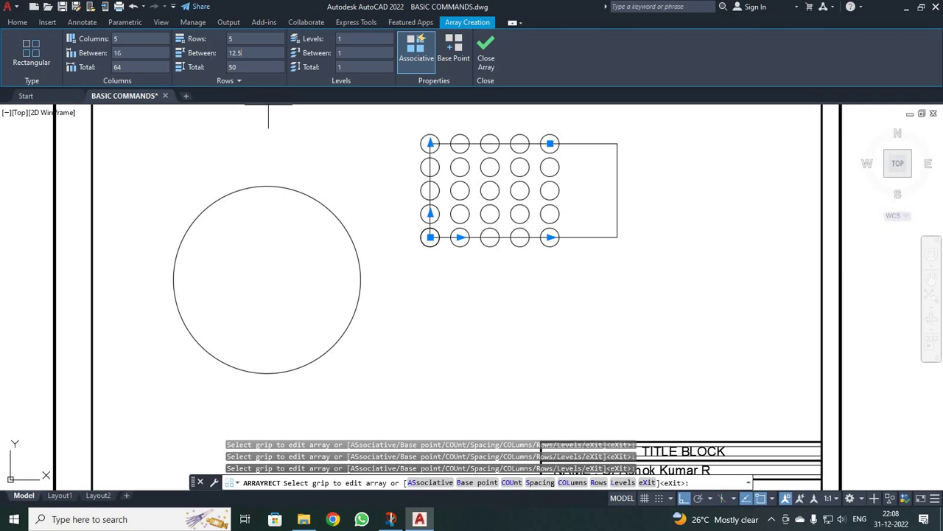
Try a column spacing of 20, settle on 25, and finish the rectangular array
{"action": "left_click", "coordinate": [101, 55]}
{"action": "key", "text": "Return"}
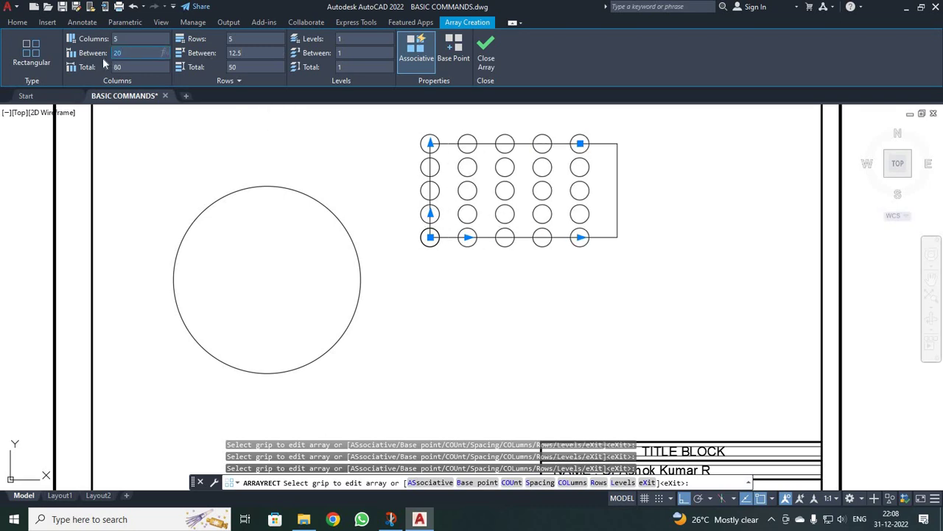
{"action": "type", "text": "25"}
{"action": "key", "text": "Return"}
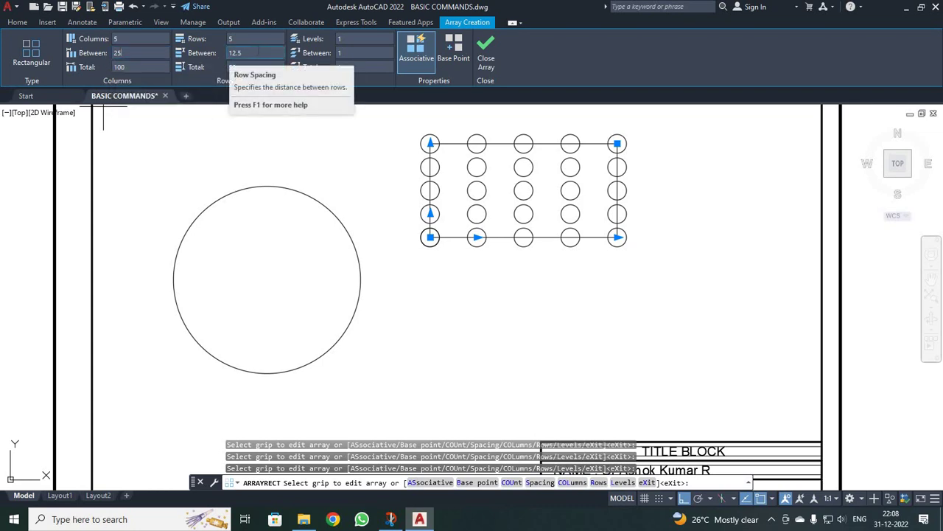
{"action": "left_click", "coordinate": [486, 49]}
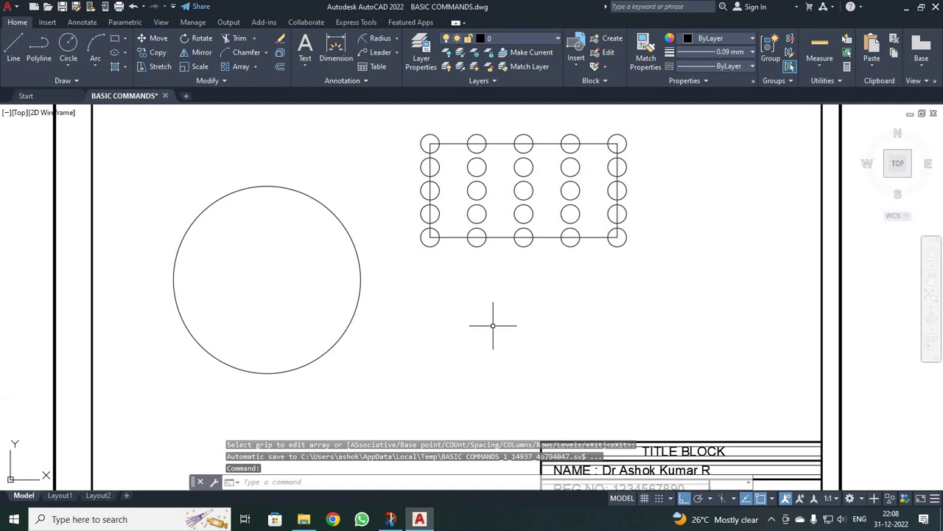
Draw a circle with a 5 mm radius centred on the large circle's left quadrant point
{"action": "left_click", "coordinate": [68, 44]}
{"action": "left_click", "coordinate": [173, 279]}
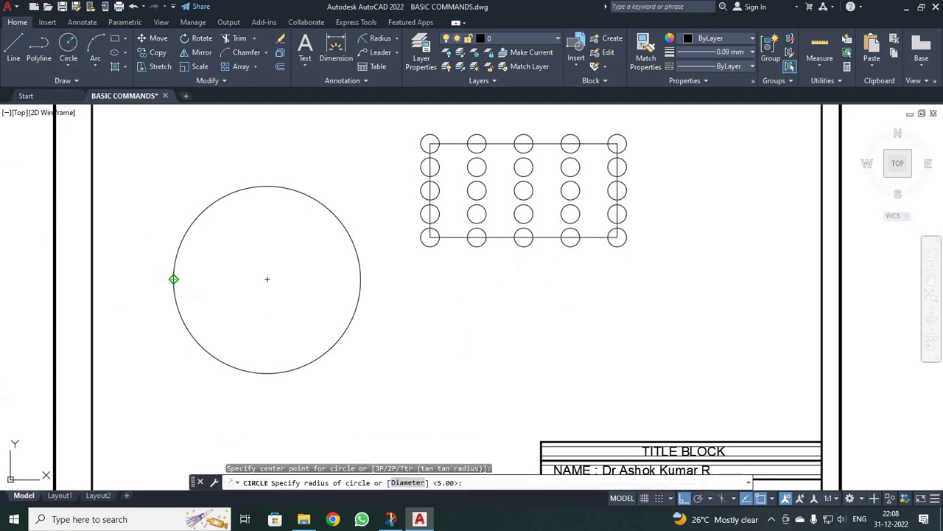
{"action": "type", "text": "5"}
{"action": "key", "text": "Return"}
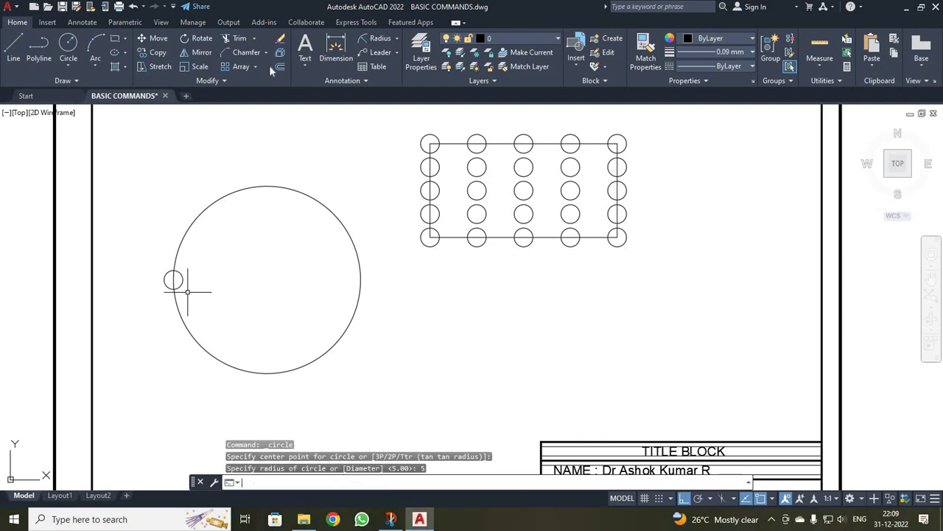
Create a polar array of the small quadrant circle about its own centre with 12 items
{"action": "left_click", "coordinate": [255, 66]}
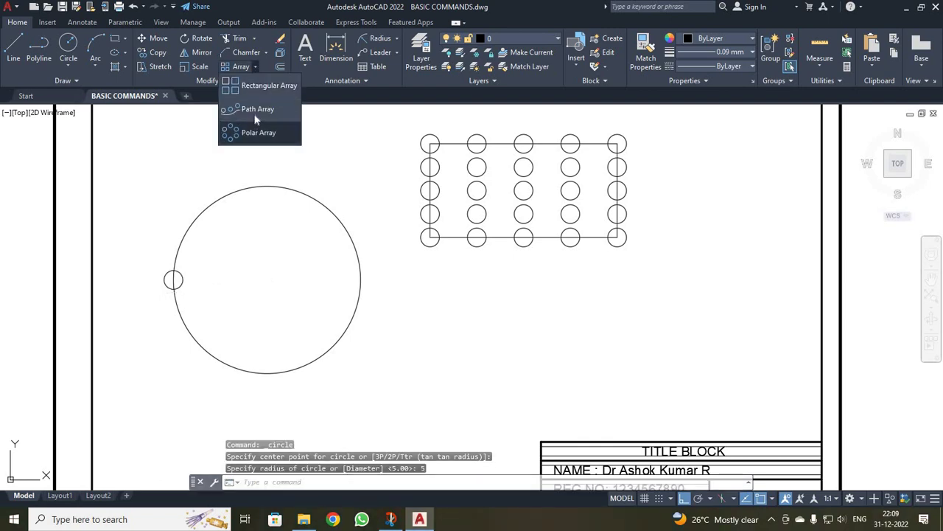
{"action": "left_click", "coordinate": [258, 133]}
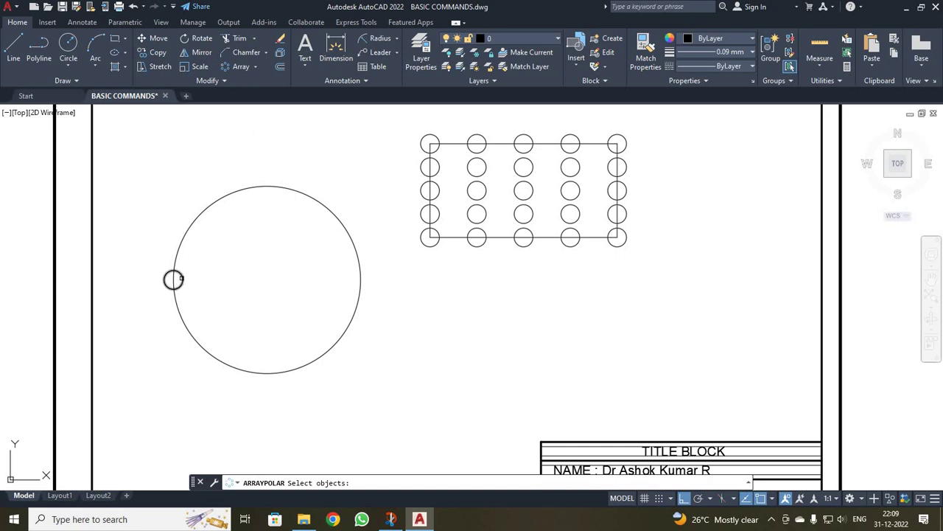
{"action": "left_click", "coordinate": [180, 278]}
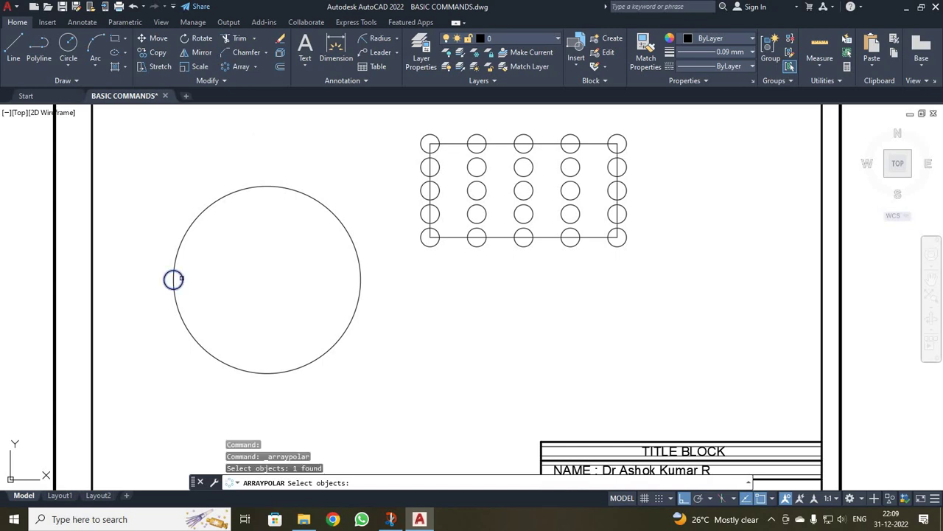
{"action": "key", "text": "Return"}
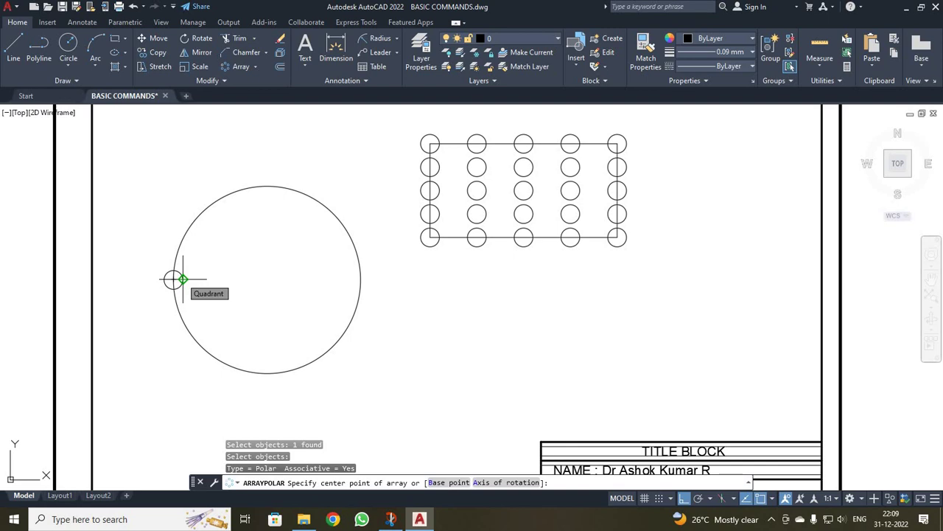
{"action": "left_click", "coordinate": [173, 278]}
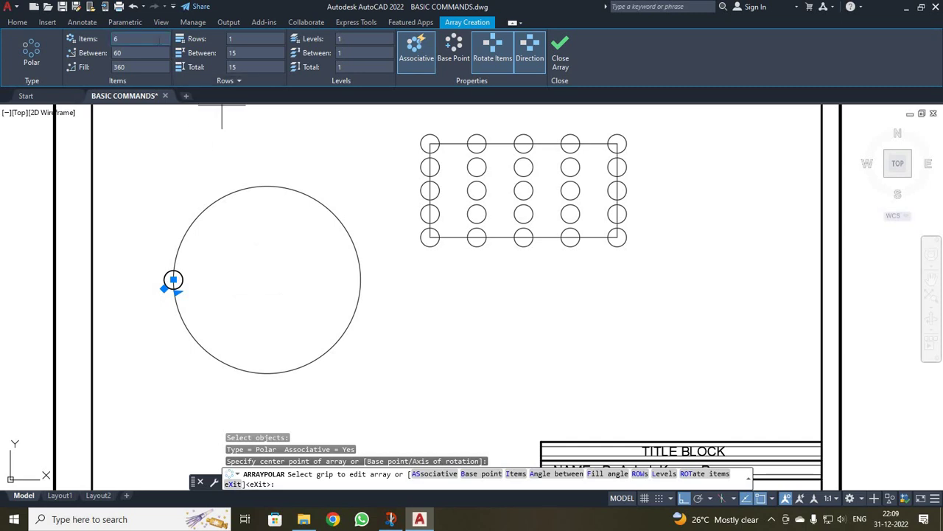
{"action": "left_click", "coordinate": [104, 40]}
{"action": "type", "text": "12"}
{"action": "key", "text": "Return"}
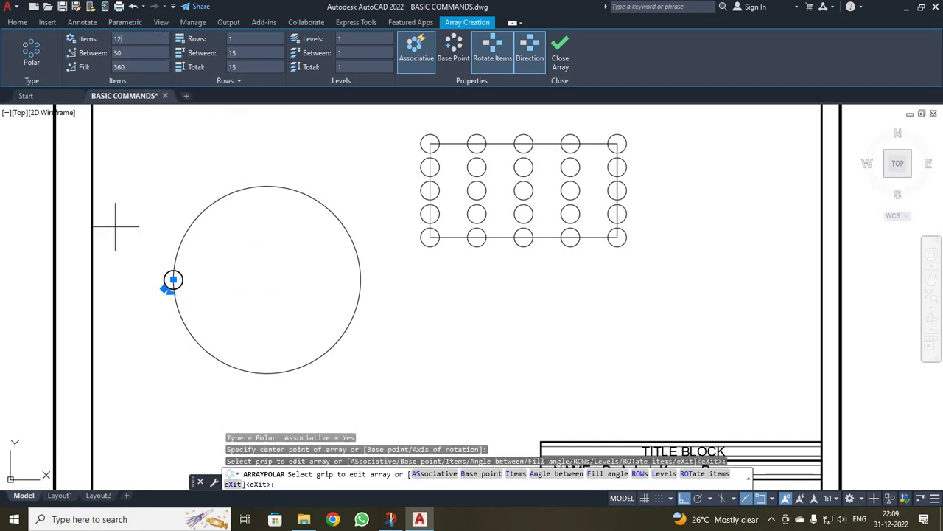
{"action": "scroll", "coordinate": [130, 253], "scroll_direction": "up", "scroll_amount": 4}
{"action": "scroll", "coordinate": [131, 253], "scroll_direction": "down", "scroll_amount": 4}
{"action": "scroll", "coordinate": [172, 307], "scroll_direction": "up", "scroll_amount": 4}
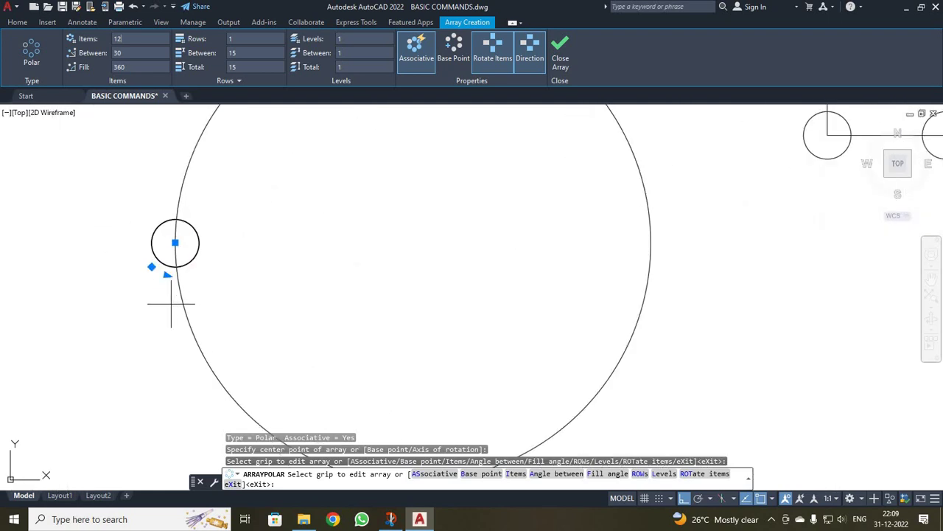
{"action": "scroll", "coordinate": [171, 302], "scroll_direction": "down", "scroll_amount": 2}
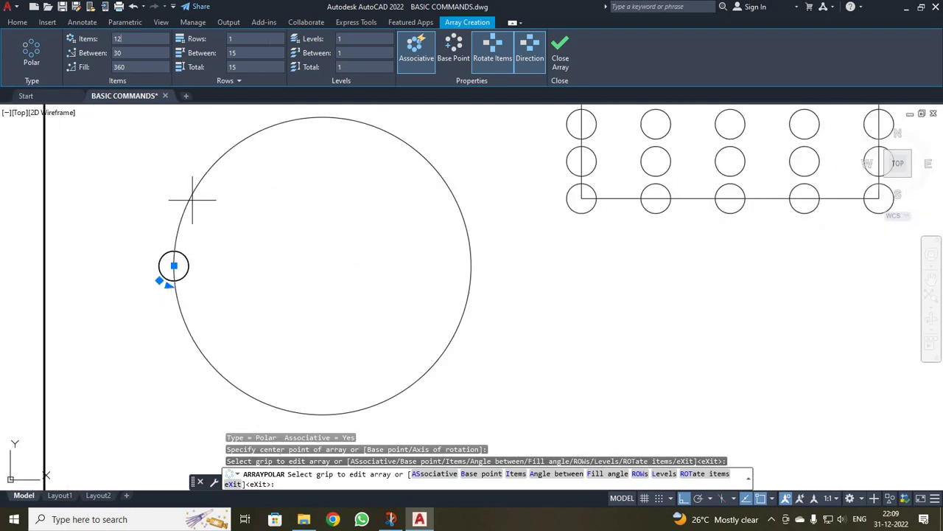
{"action": "left_click", "coordinate": [162, 54]}
{"action": "middle_click_drag", "start_coordinate": [276, 227], "coordinate": [272, 238]}
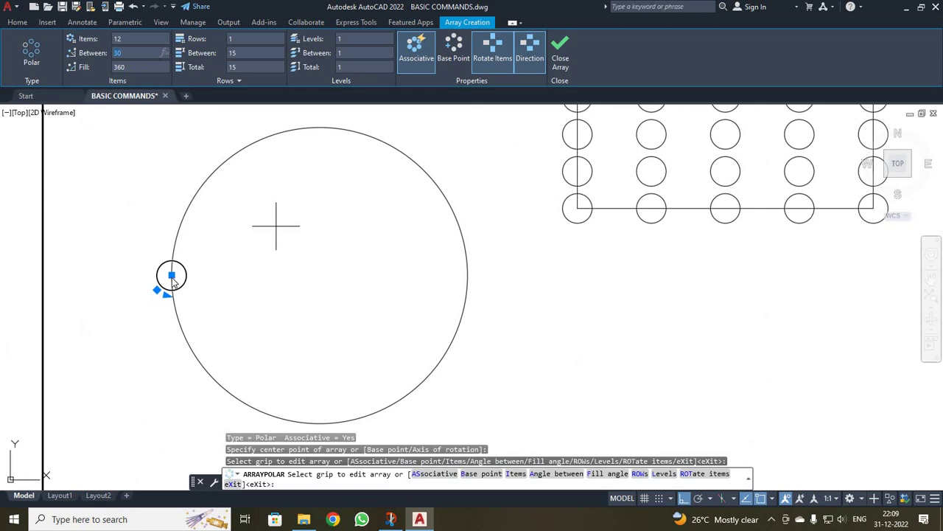
Inspect the small circle's polar array about its own centre and finish the array
{"action": "scroll", "coordinate": [171, 277], "scroll_direction": "up", "scroll_amount": 5}
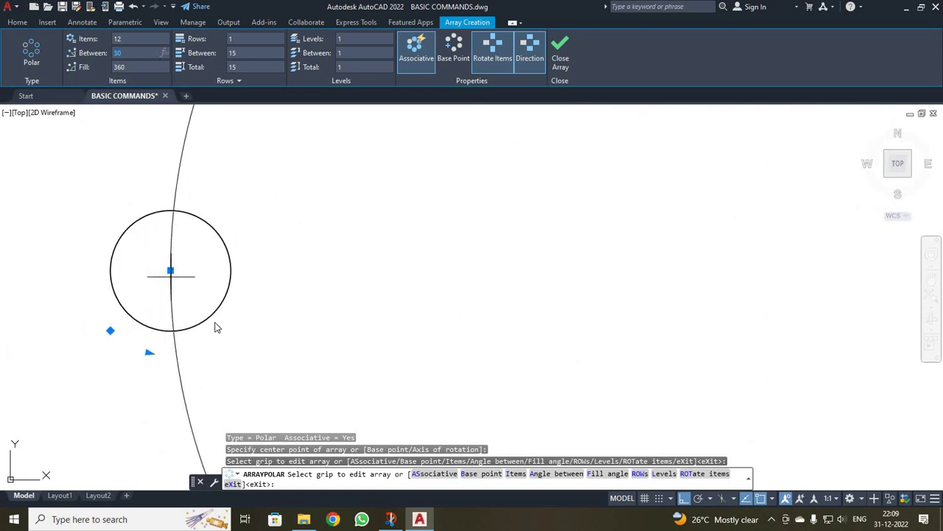
{"action": "scroll", "coordinate": [237, 242], "scroll_direction": "down", "scroll_amount": 5}
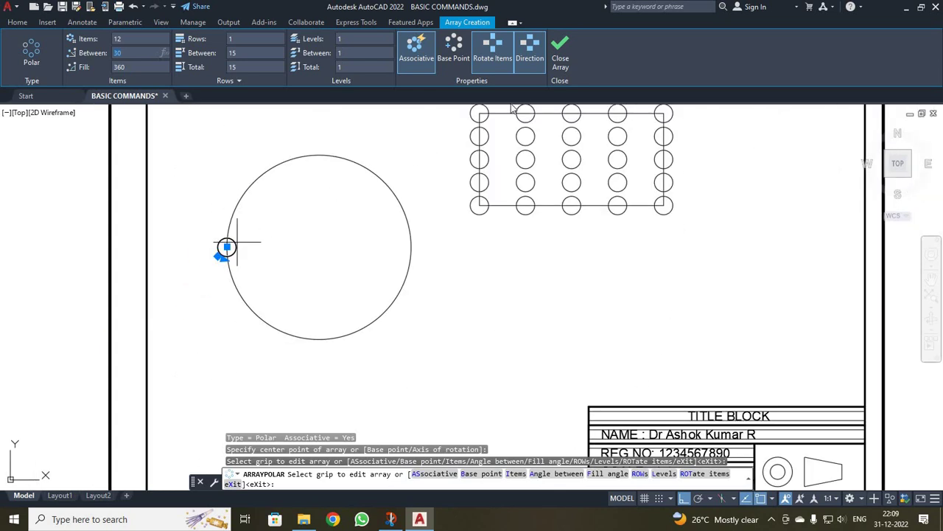
{"action": "scroll", "coordinate": [291, 261], "scroll_direction": "up", "scroll_amount": 3}
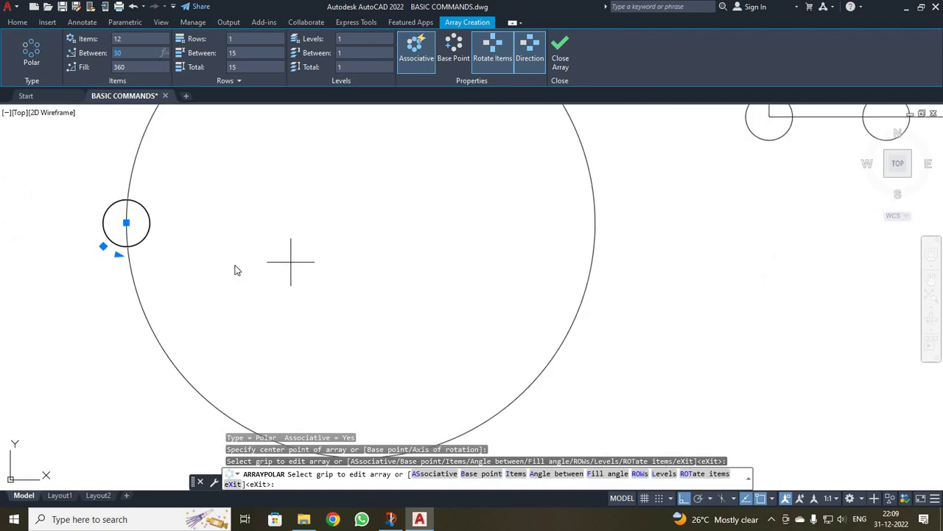
{"action": "scroll", "coordinate": [291, 264], "scroll_direction": "down", "scroll_amount": 2}
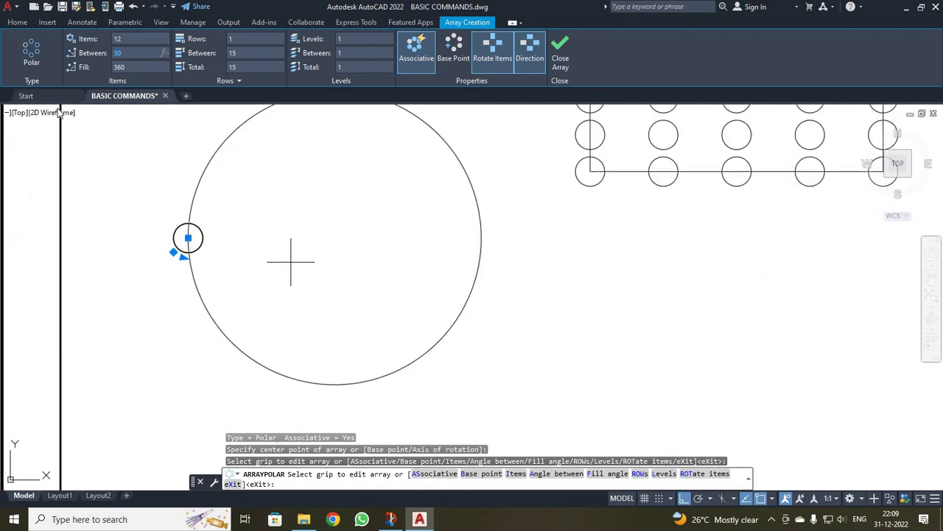
{"action": "left_click", "coordinate": [566, 50]}
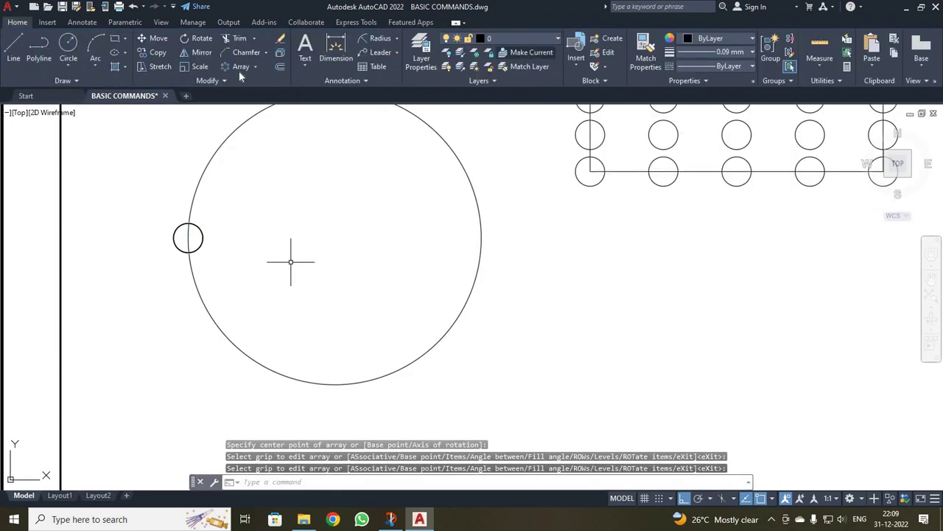
Start a polar array of the small quadrant circle around the large circle's centre
{"action": "left_click", "coordinate": [241, 67]}
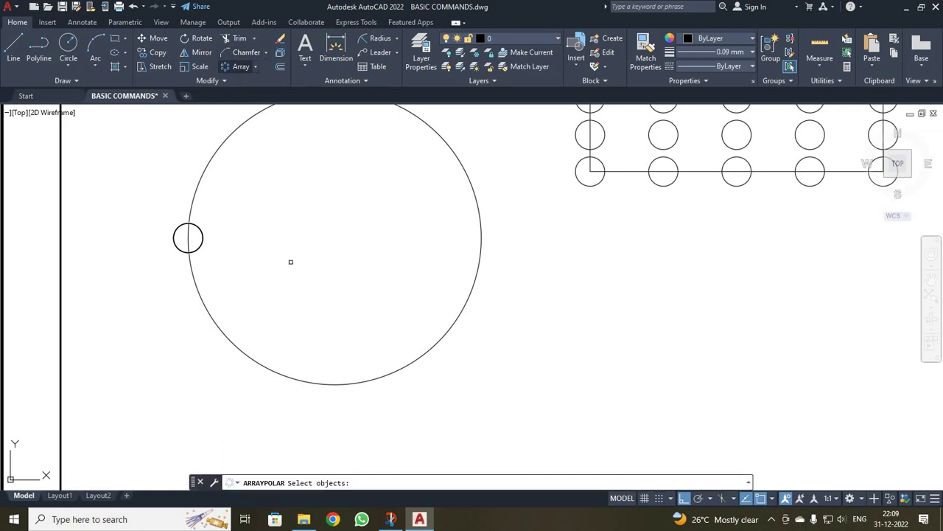
{"action": "left_click", "coordinate": [204, 241]}
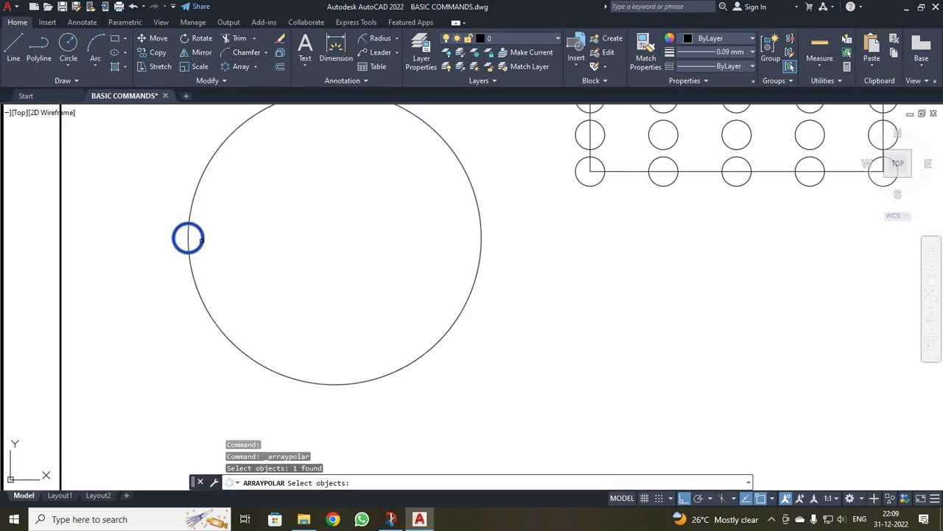
{"action": "key", "text": "Return"}
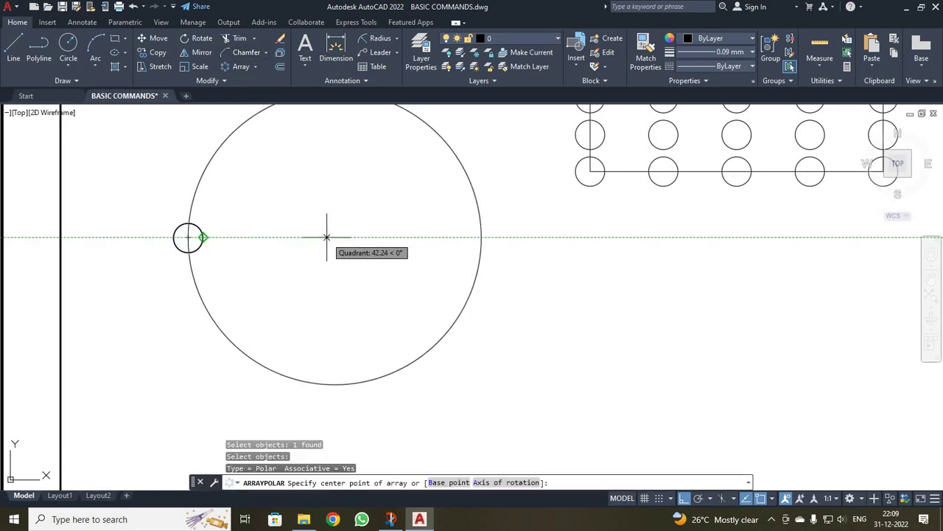
{"action": "scroll", "coordinate": [333, 238], "scroll_direction": "up", "scroll_amount": 4}
{"action": "scroll", "coordinate": [333, 238], "scroll_direction": "down", "scroll_amount": 4}
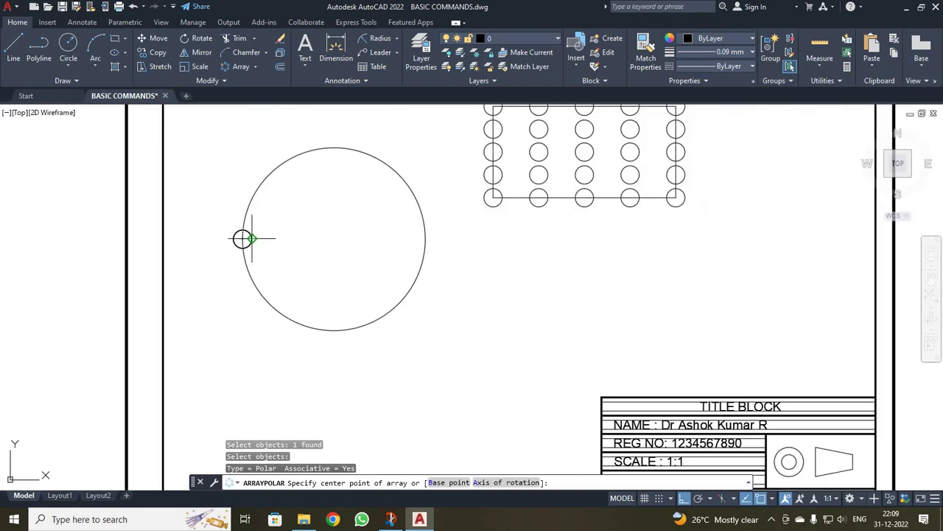
{"action": "left_click", "coordinate": [333, 238]}
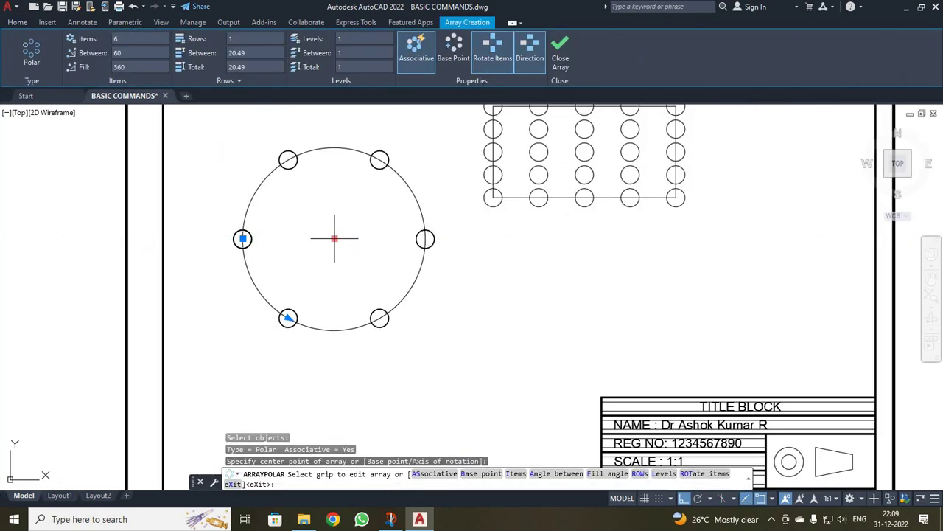
Try 8 items for the polar array around the large circle, settle on 12, and finish the array
{"action": "left_click", "coordinate": [133, 39]}
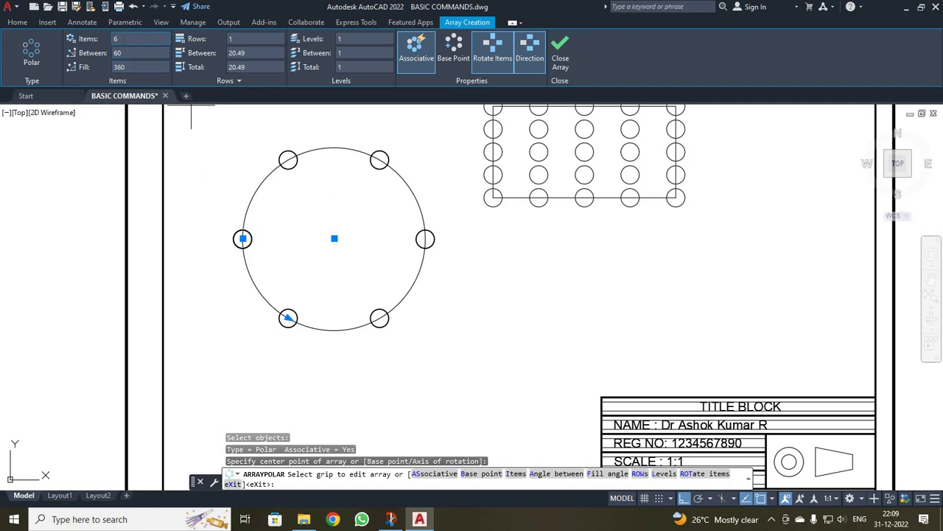
{"action": "key", "text": "Return"}
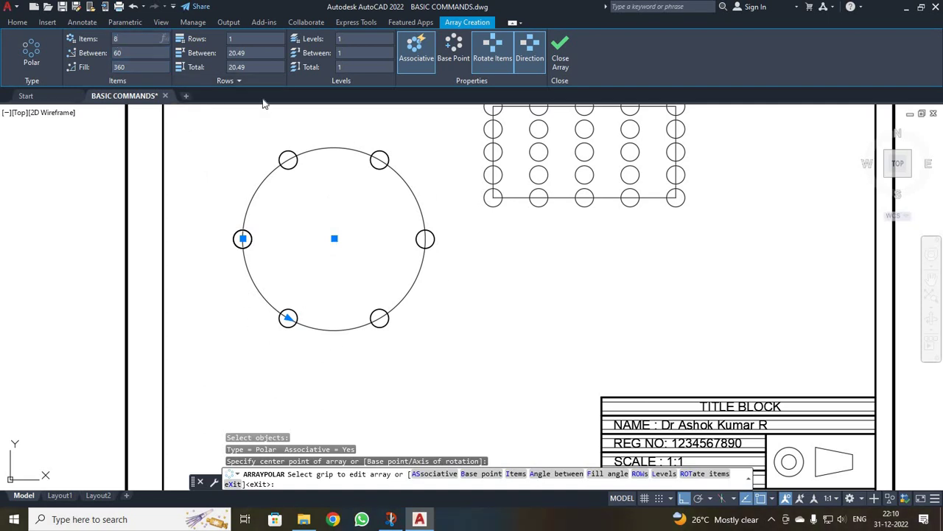
{"action": "key", "text": "Return"}
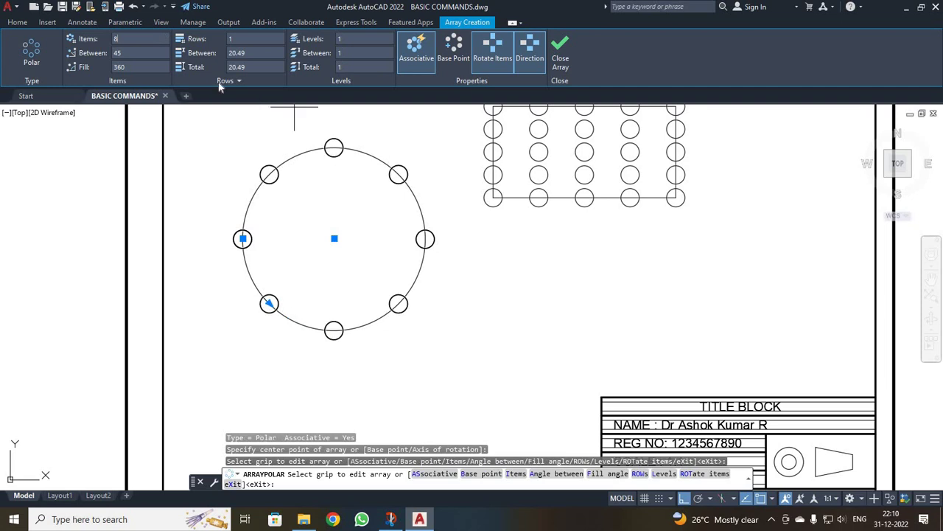
{"action": "left_click", "coordinate": [112, 40]}
{"action": "key", "text": "Return"}
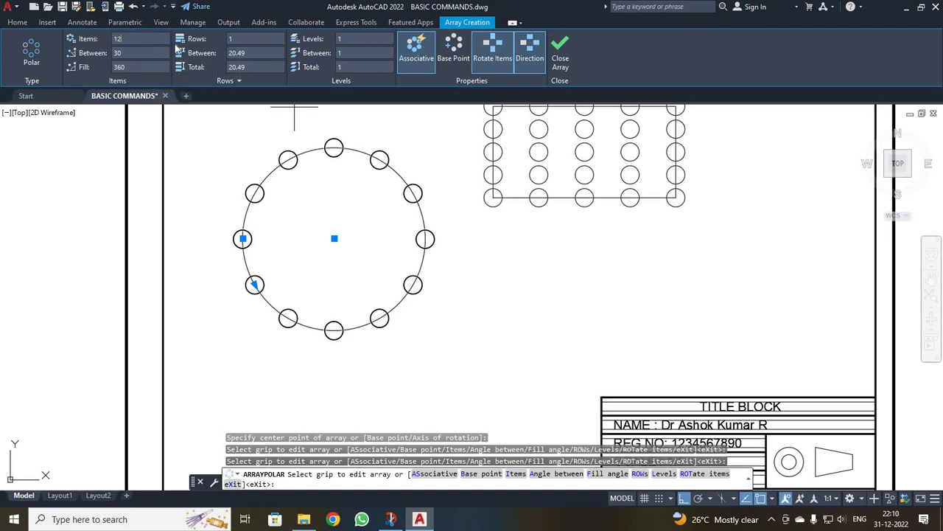
{"action": "left_click", "coordinate": [560, 49]}
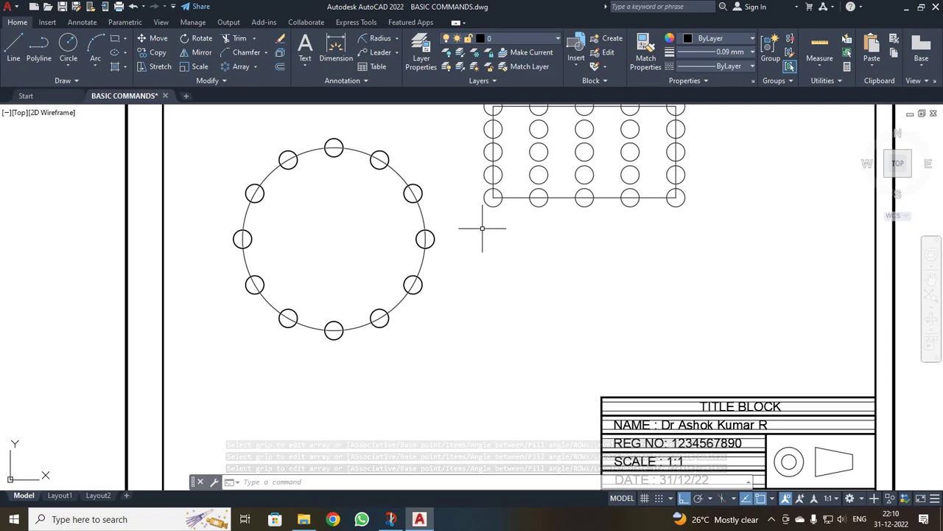
{"action": "scroll", "coordinate": [476, 235], "scroll_direction": "down", "scroll_amount": 2}
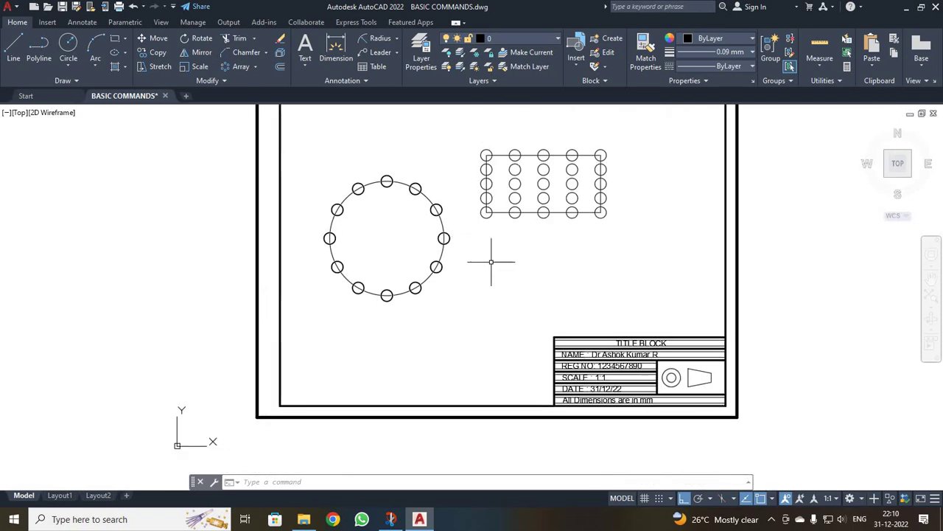